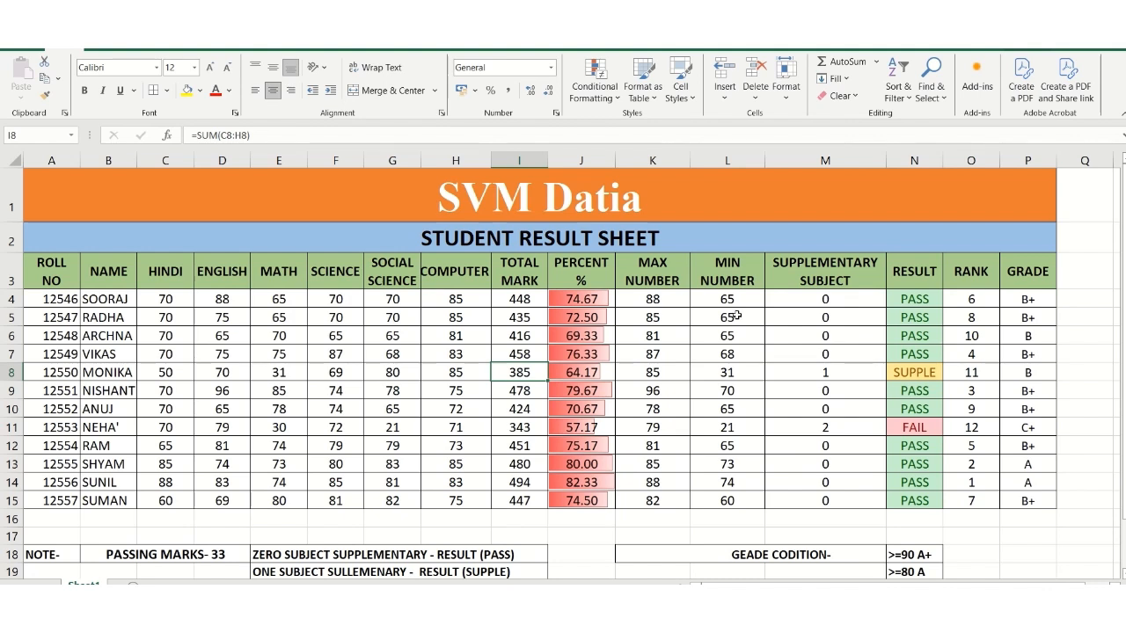
Calculate the first student's total mark in I4 with =SUM(C4:H4) and fill the formula down to I15
{"action": "mouse_move", "coordinate": [564, 2]}
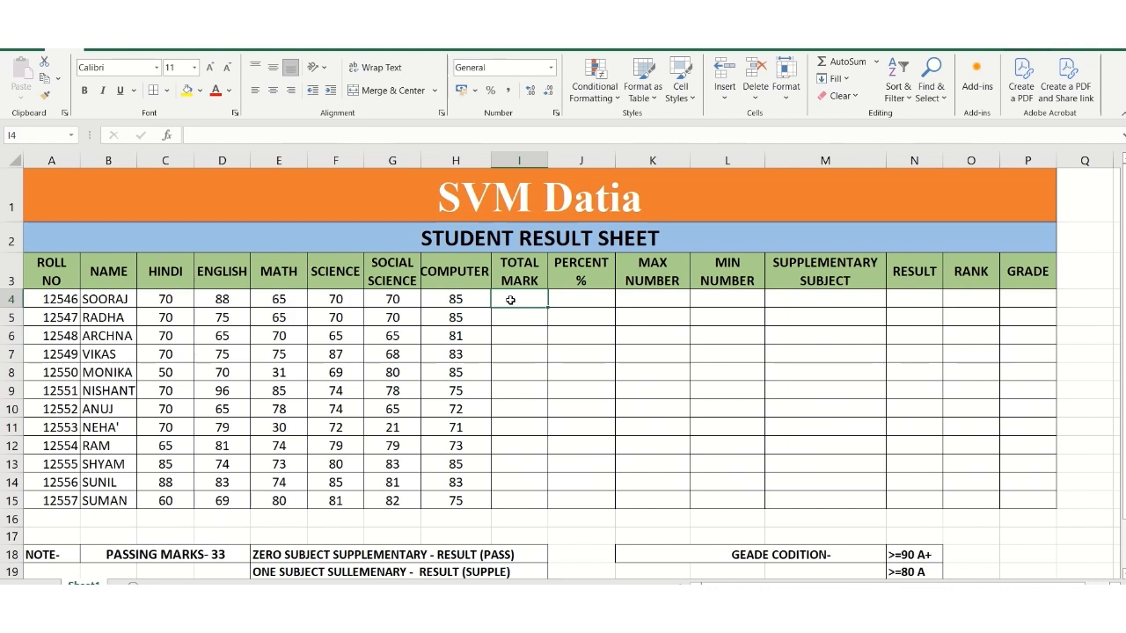
{"action": "type", "text": "="}
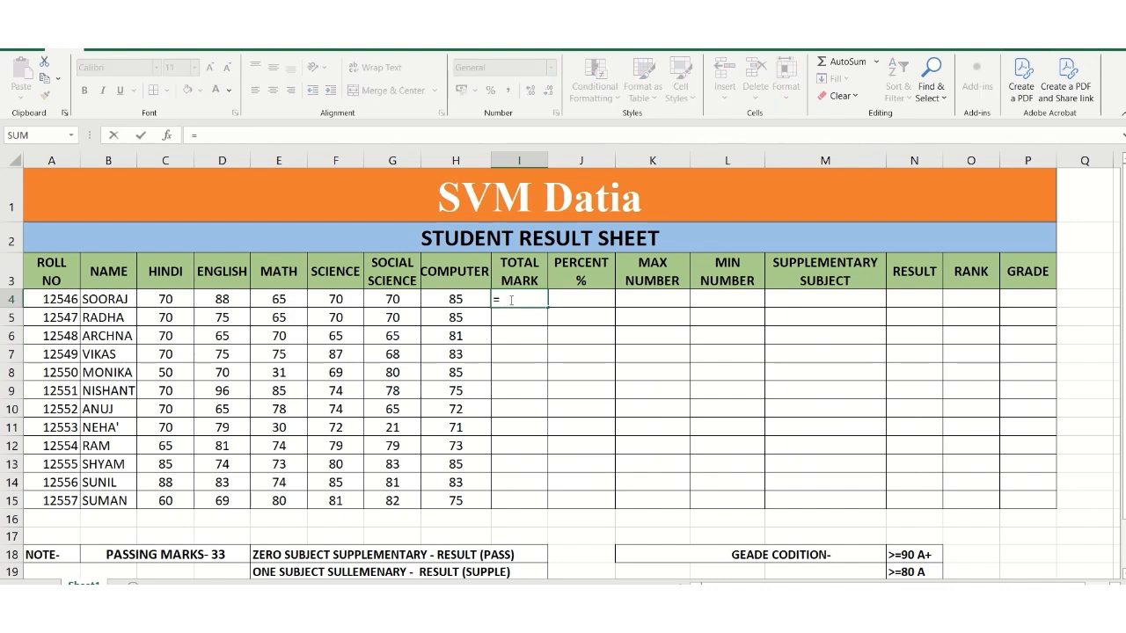
{"action": "type", "text": "SUM"}
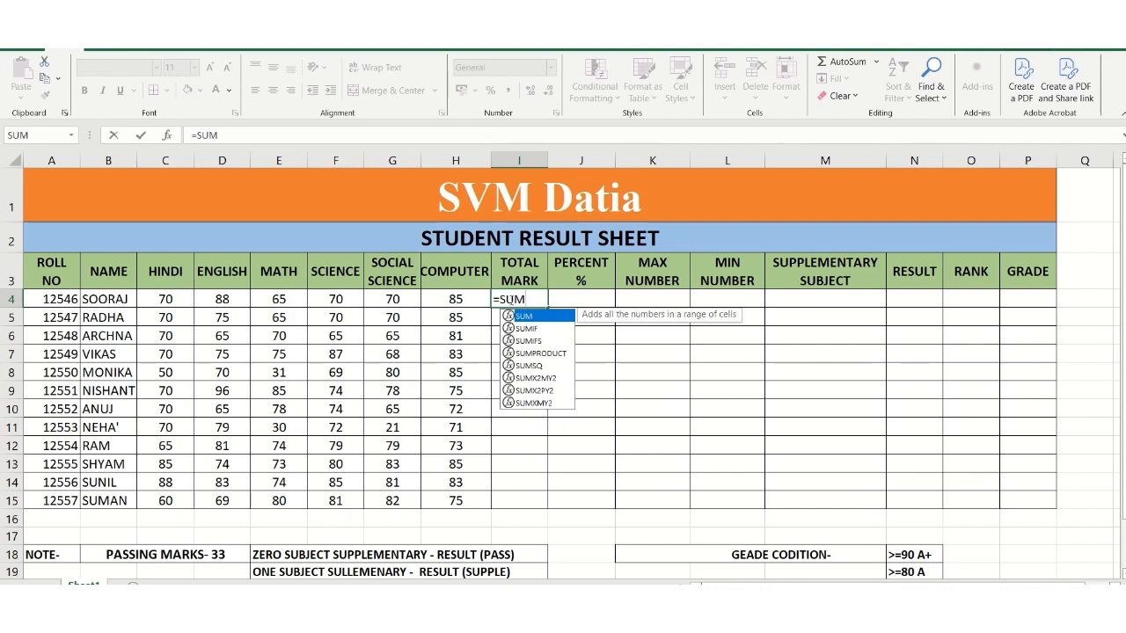
{"action": "type", "text": "("}
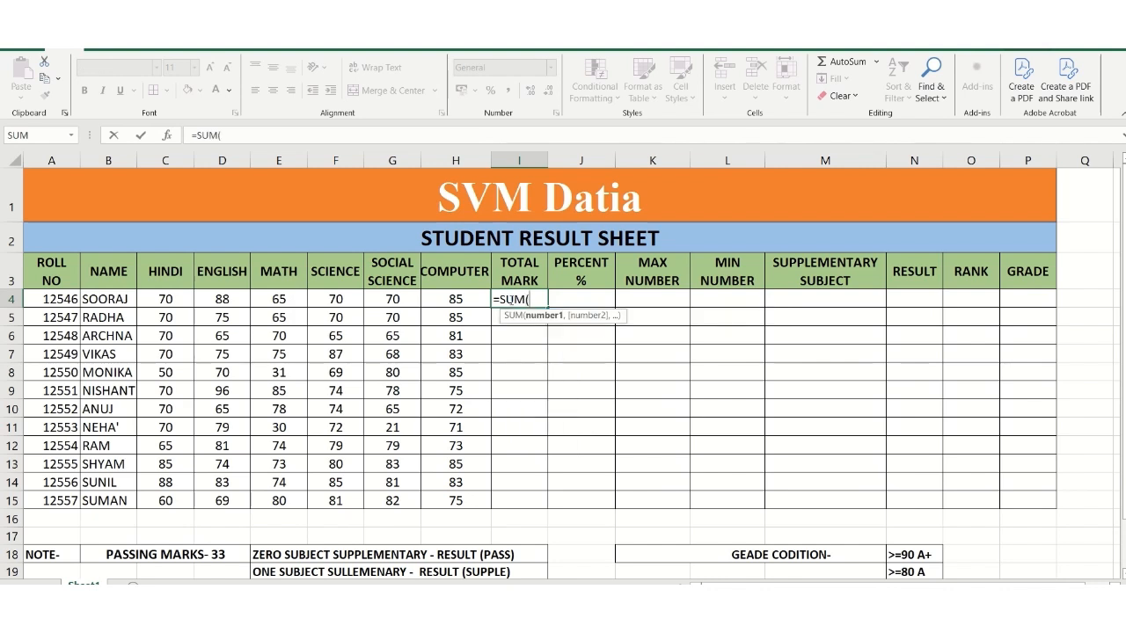
{"action": "left_click", "coordinate": [165, 299]}
{"action": "left_click_drag", "start_coordinate": [164, 299], "coordinate": [436, 298]}
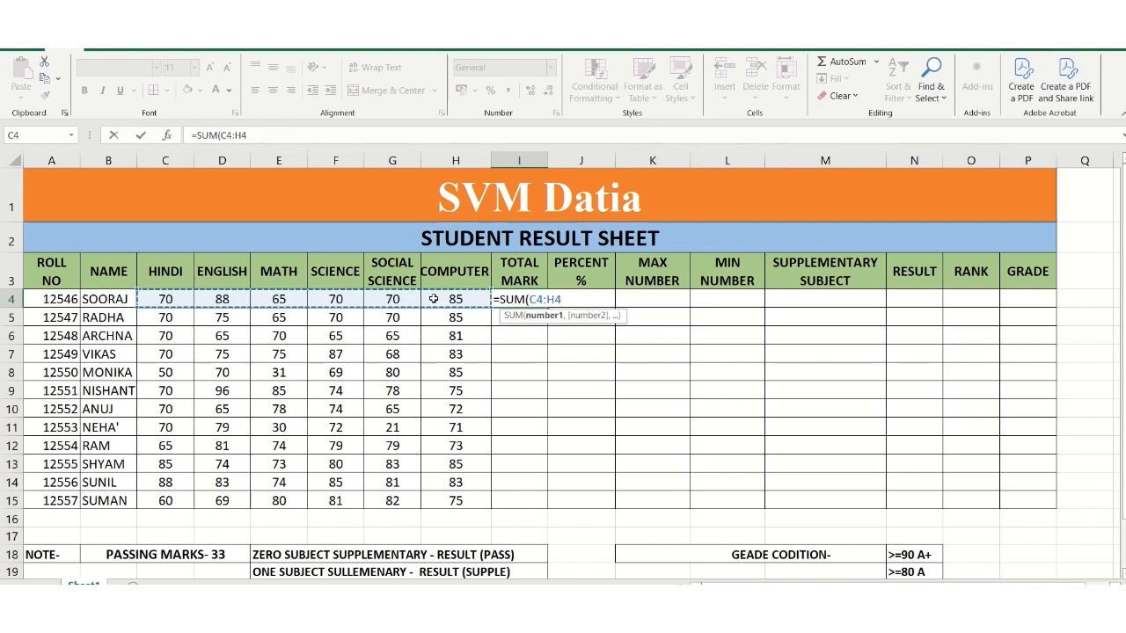
{"action": "type", "text": ")"}
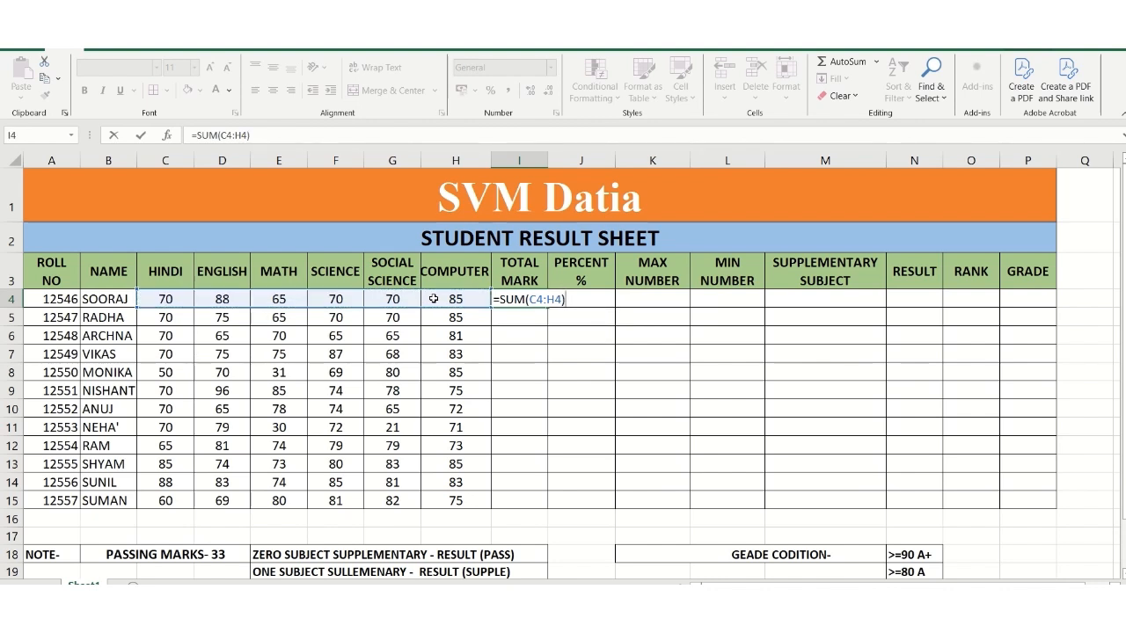
{"action": "key", "text": "Return"}
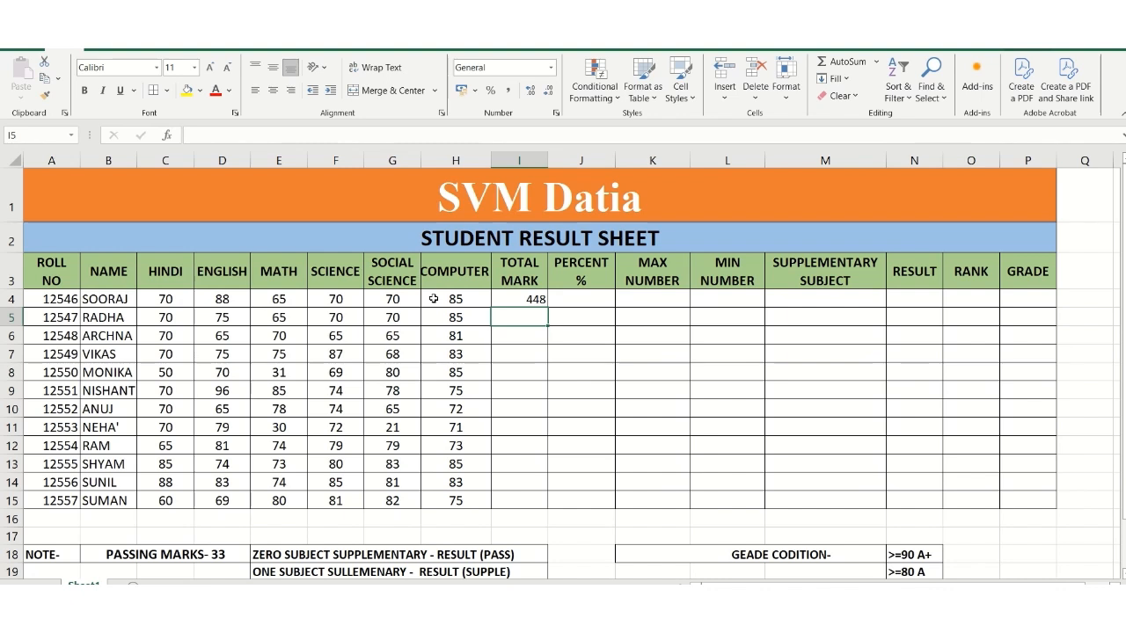
{"action": "left_click", "coordinate": [509, 302]}
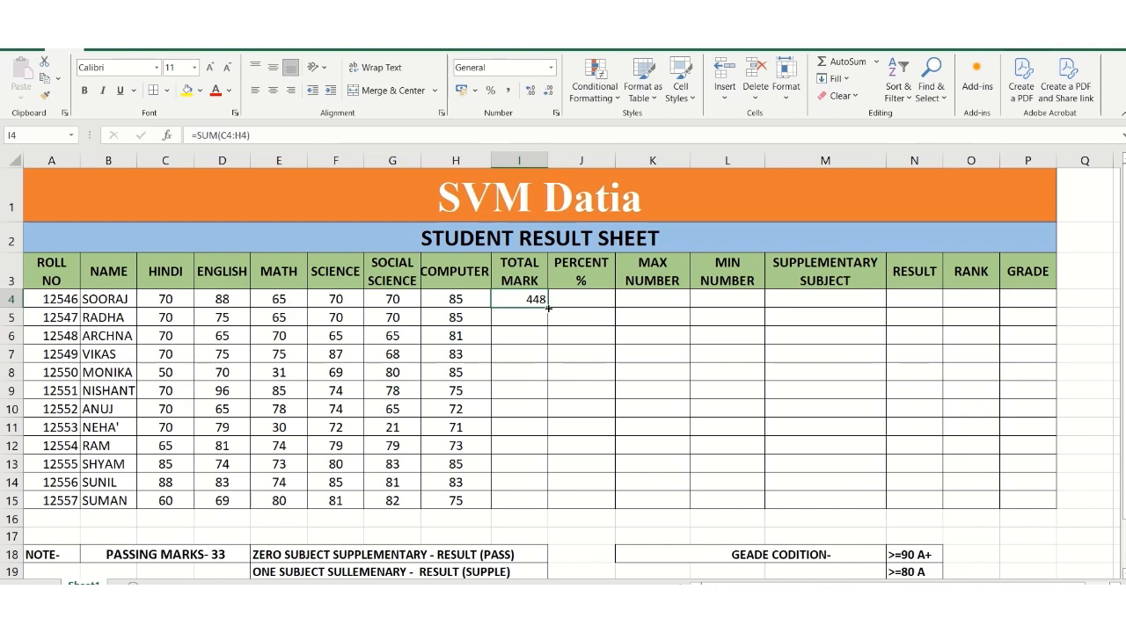
{"action": "left_click_drag", "start_coordinate": [548, 308], "coordinate": [535, 503]}
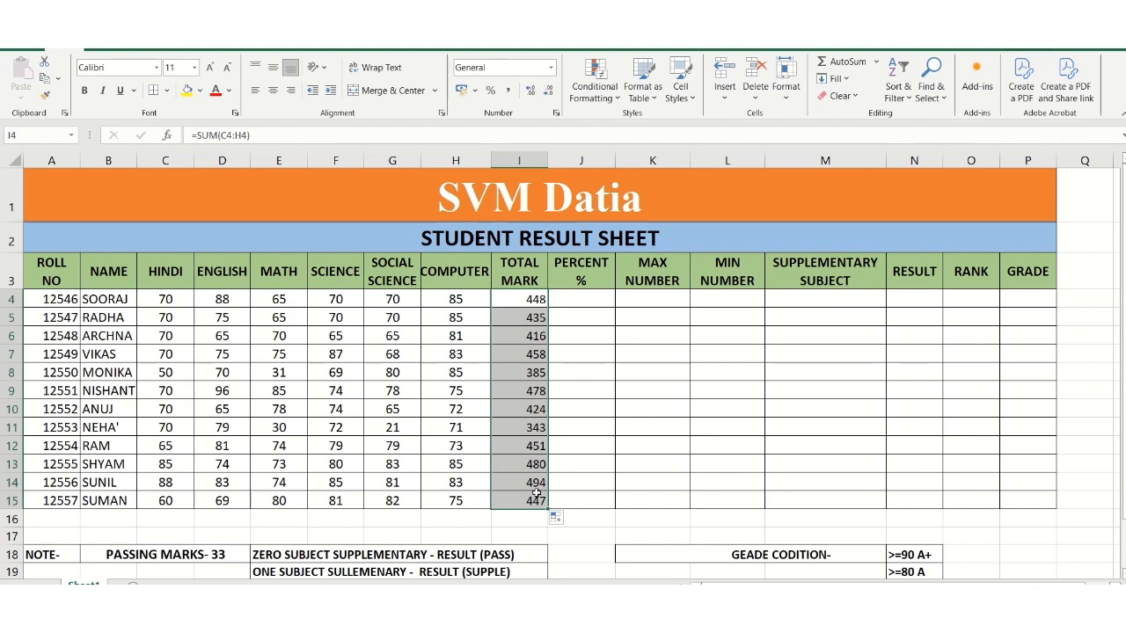
Enter the percentage formula =I4*100/600 in J4 for the first student
{"action": "left_click", "coordinate": [574, 299]}
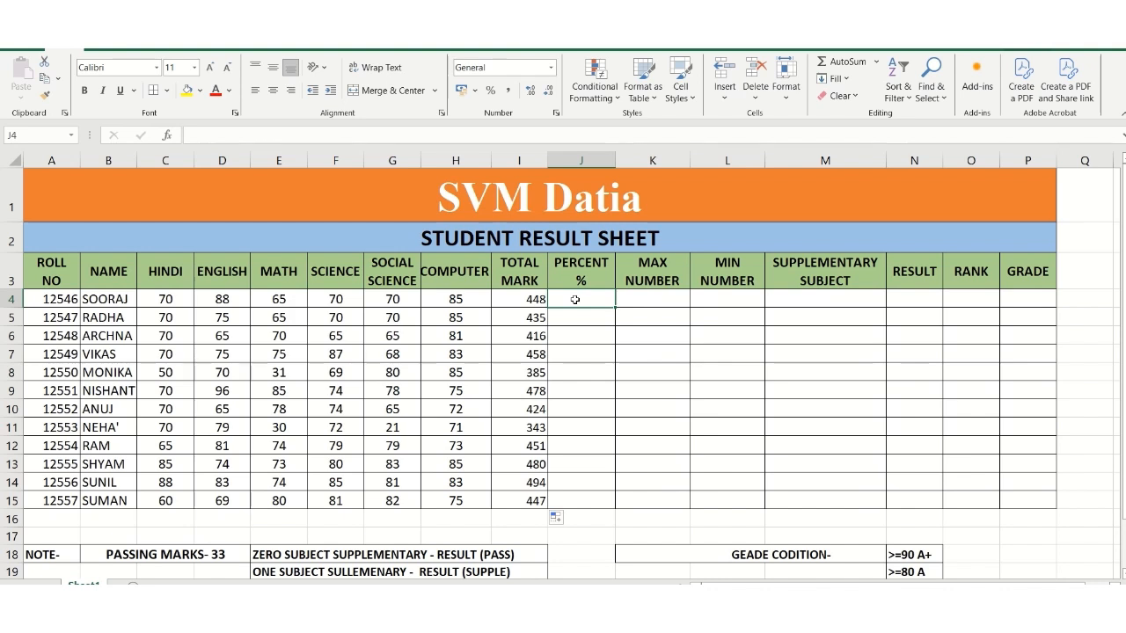
{"action": "type", "text": "="}
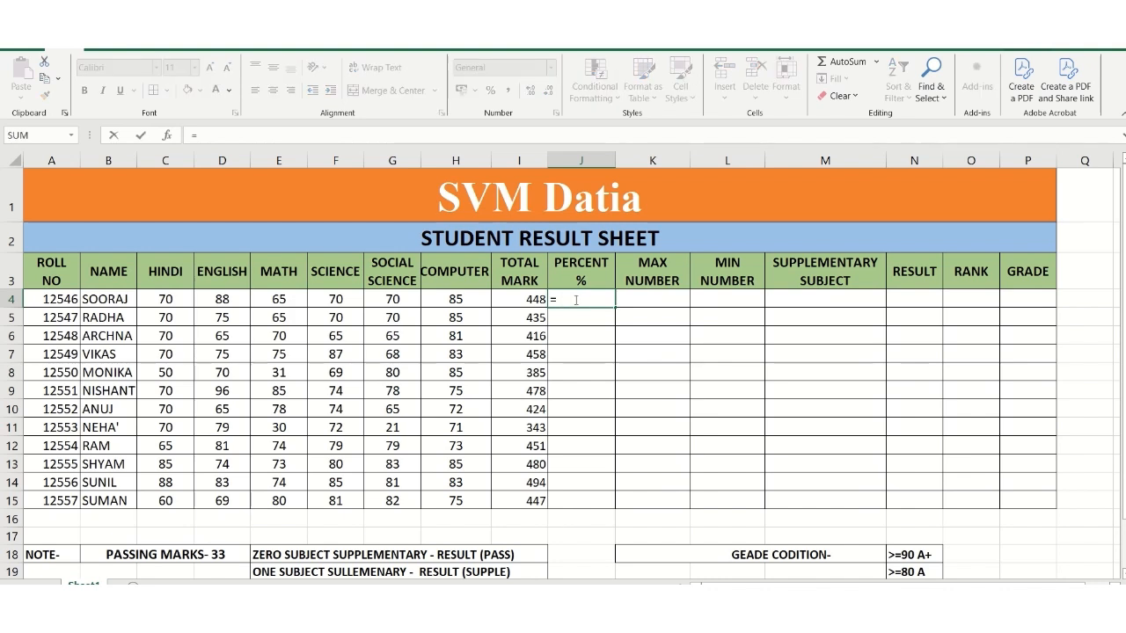
{"action": "left_click", "coordinate": [521, 300]}
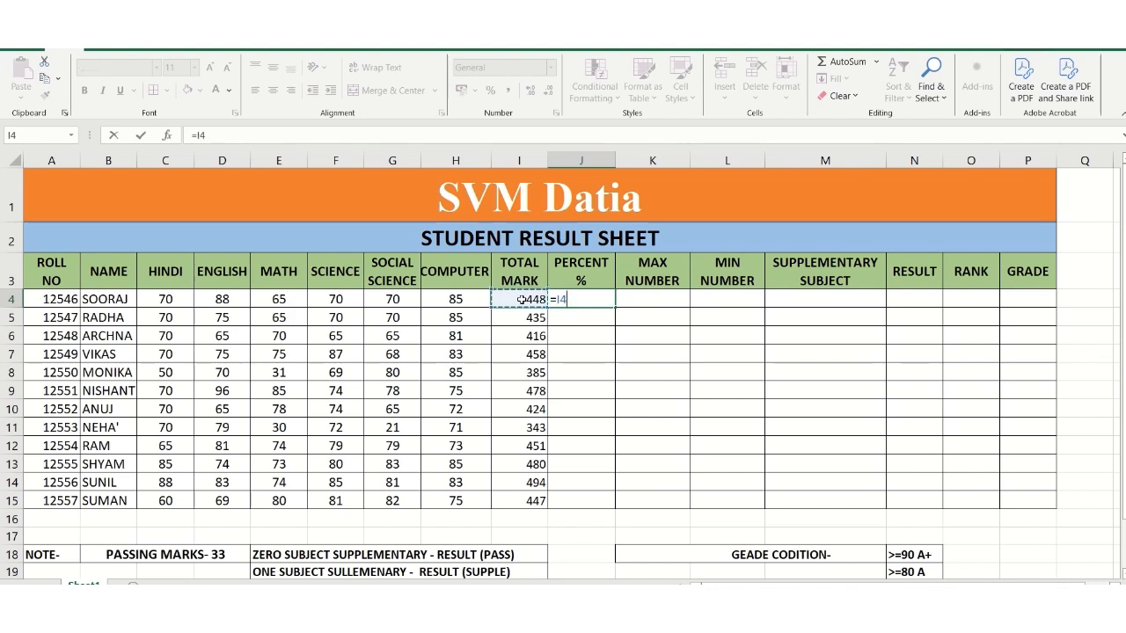
{"action": "type", "text": "*100/600"}
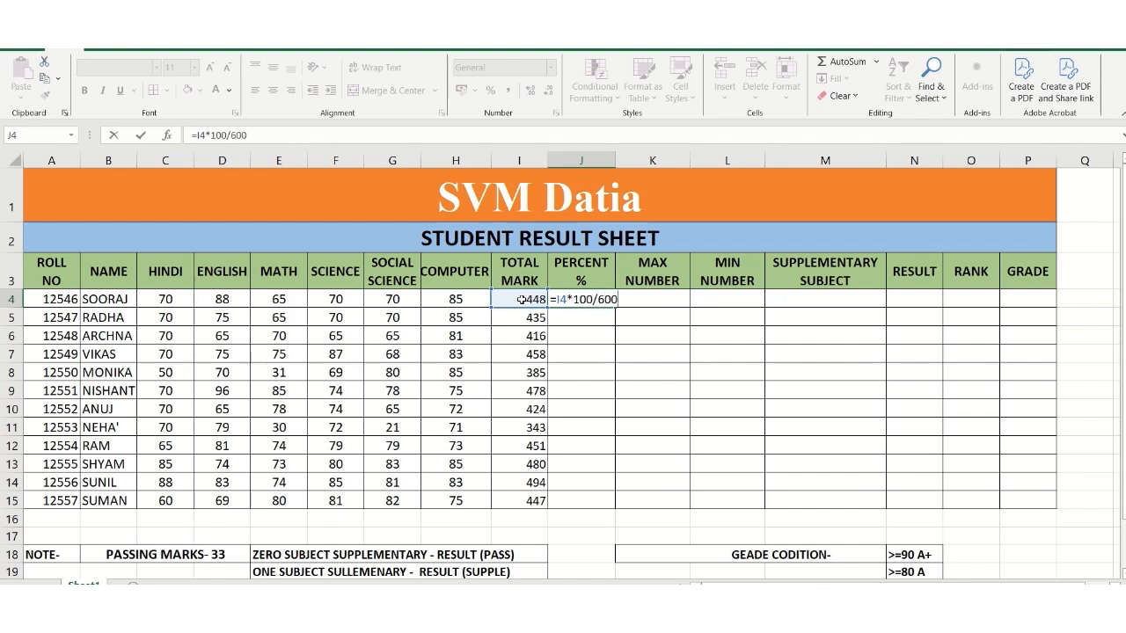
{"action": "key", "text": "Return"}
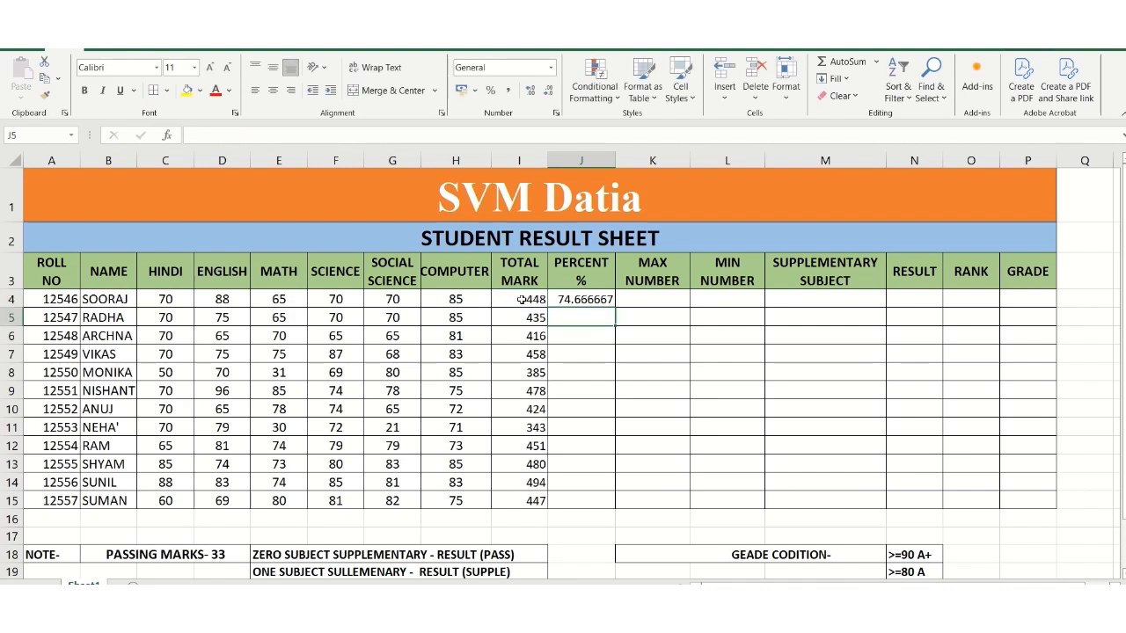
Reduce the percentage in J4 to two decimal places and fill it down to J15
{"action": "left_click", "coordinate": [586, 300]}
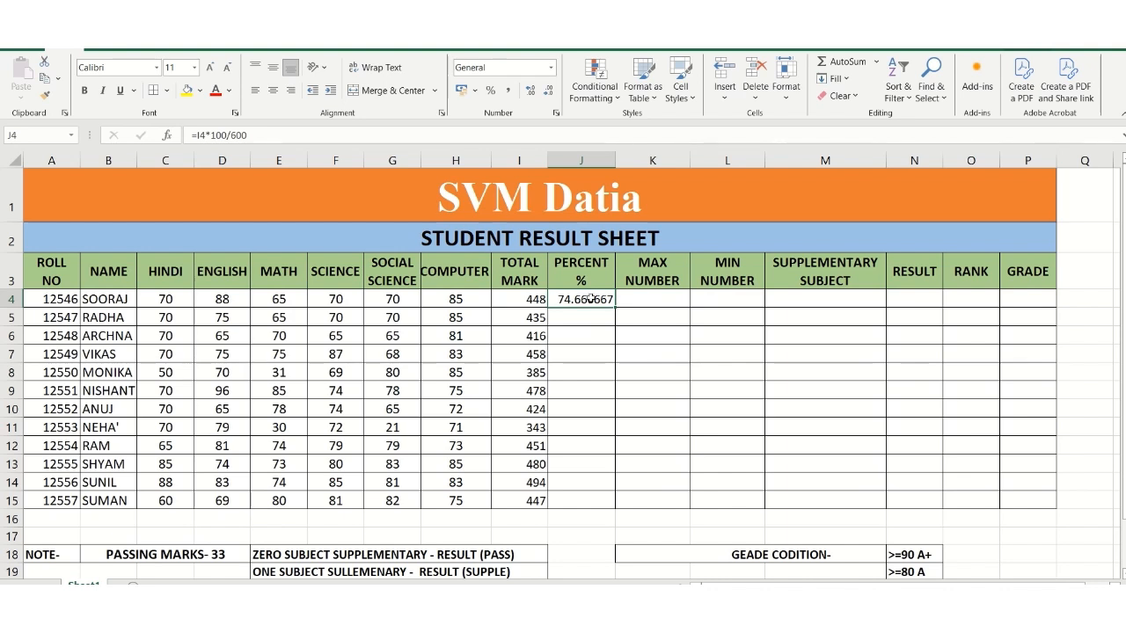
{"action": "left_click", "coordinate": [548, 91]}
{"action": "left_click", "coordinate": [548, 91]}
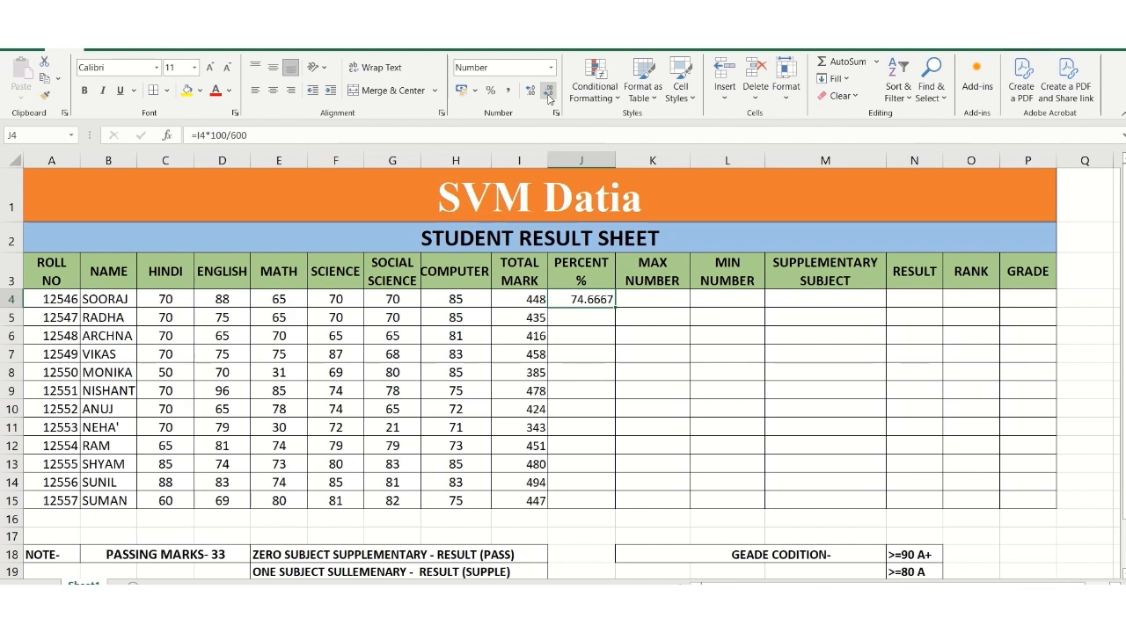
{"action": "left_click", "coordinate": [549, 92]}
{"action": "left_click", "coordinate": [548, 92]}
{"action": "left_click_drag", "start_coordinate": [615, 307], "coordinate": [606, 506]}
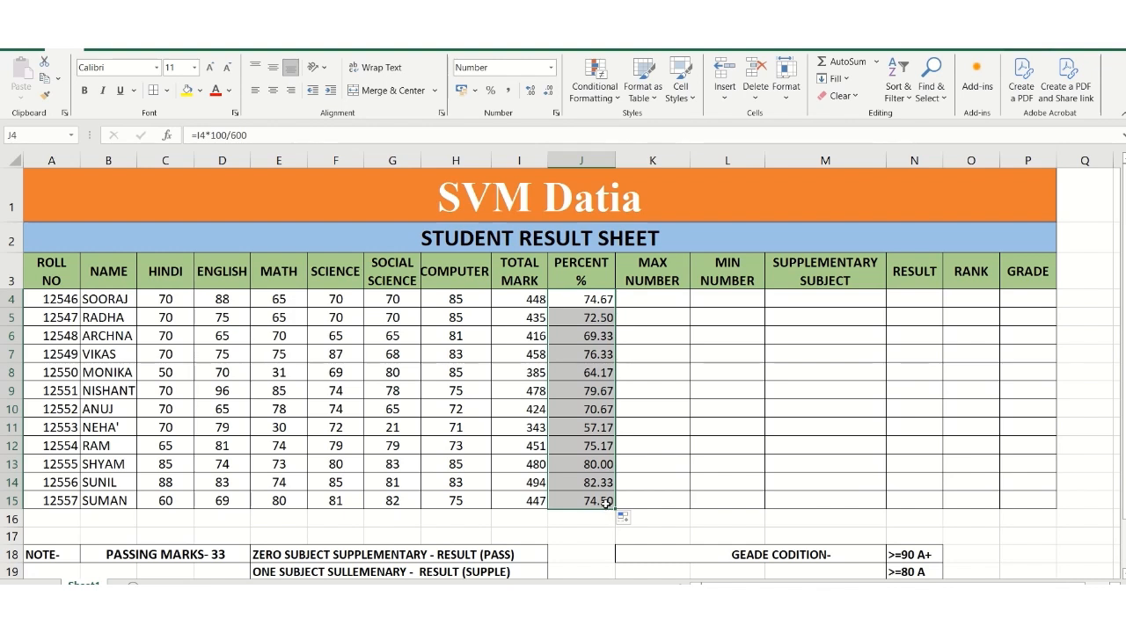
Find the first student's highest subject mark in K4 with =MAX(C4:H4) and fill the formula down to K15
{"action": "left_click", "coordinate": [659, 298]}
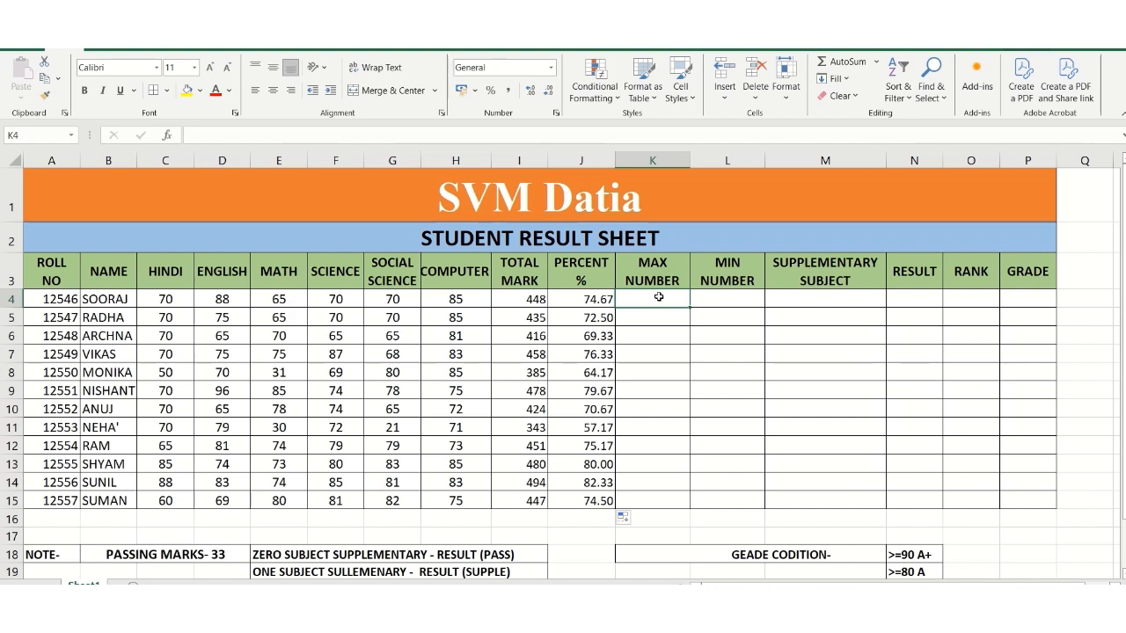
{"action": "type", "text": "="}
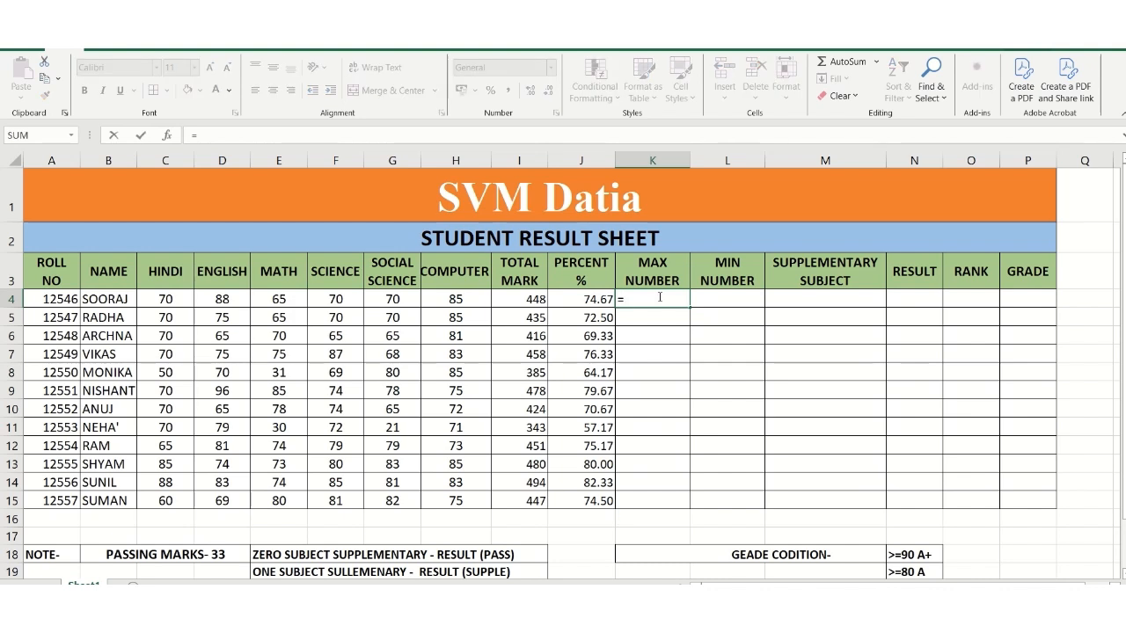
{"action": "type", "text": "MAX"}
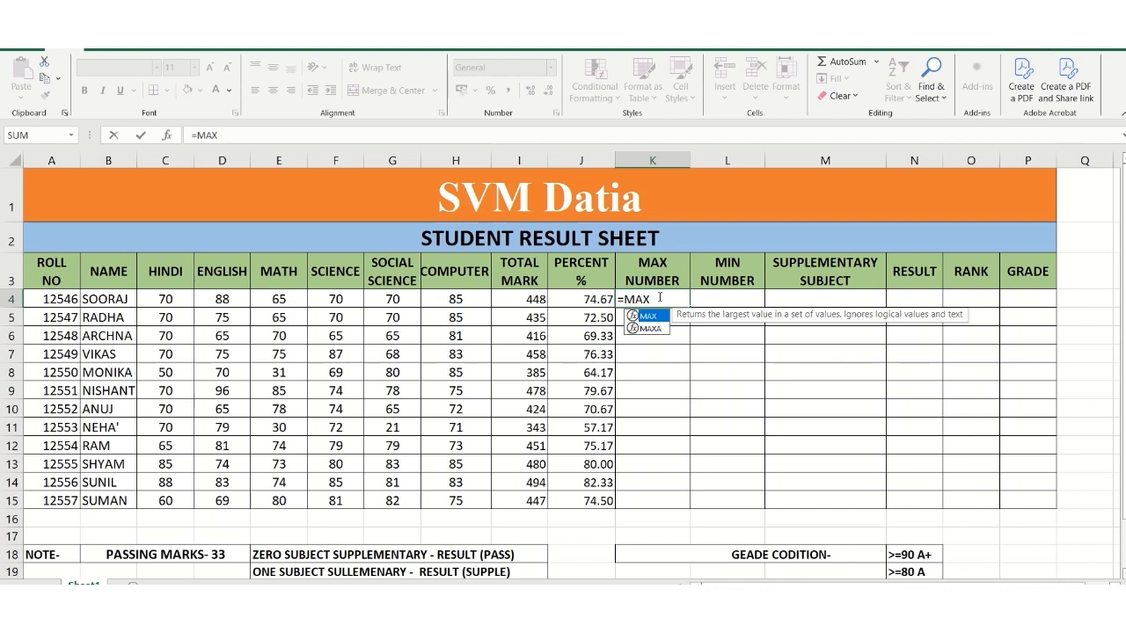
{"action": "type", "text": "("}
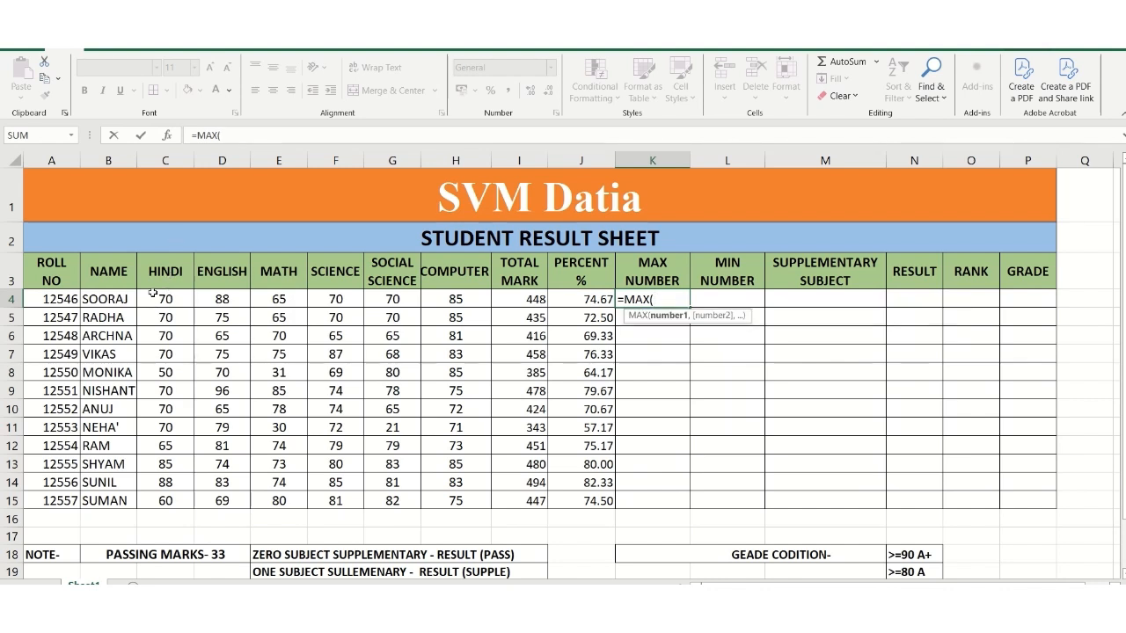
{"action": "left_click_drag", "start_coordinate": [152, 293], "coordinate": [444, 298]}
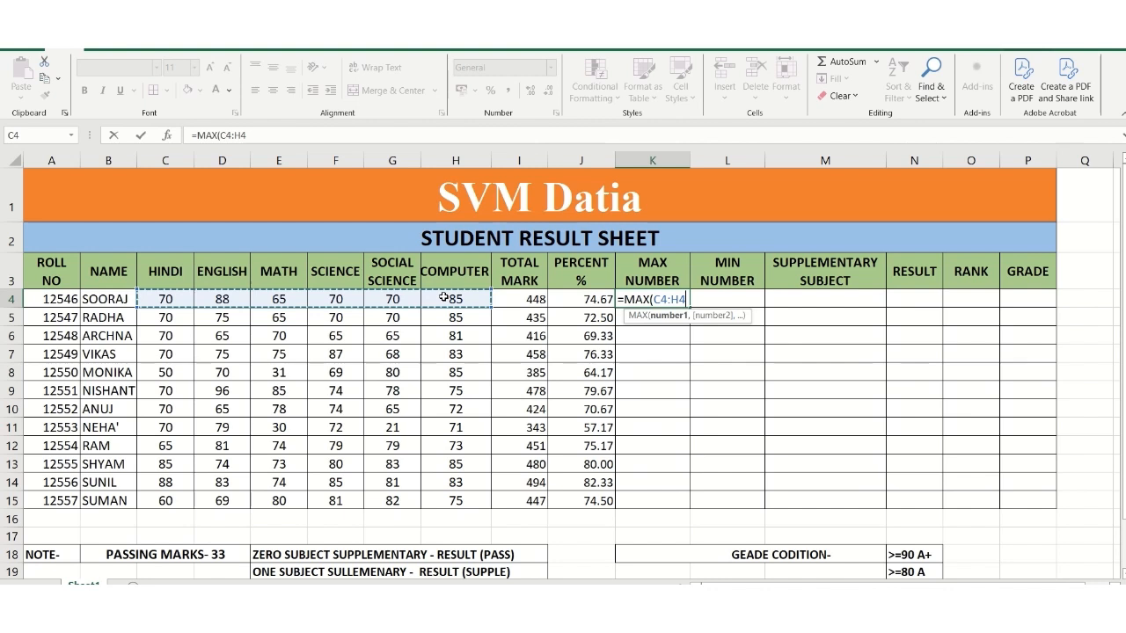
{"action": "type", "text": ")"}
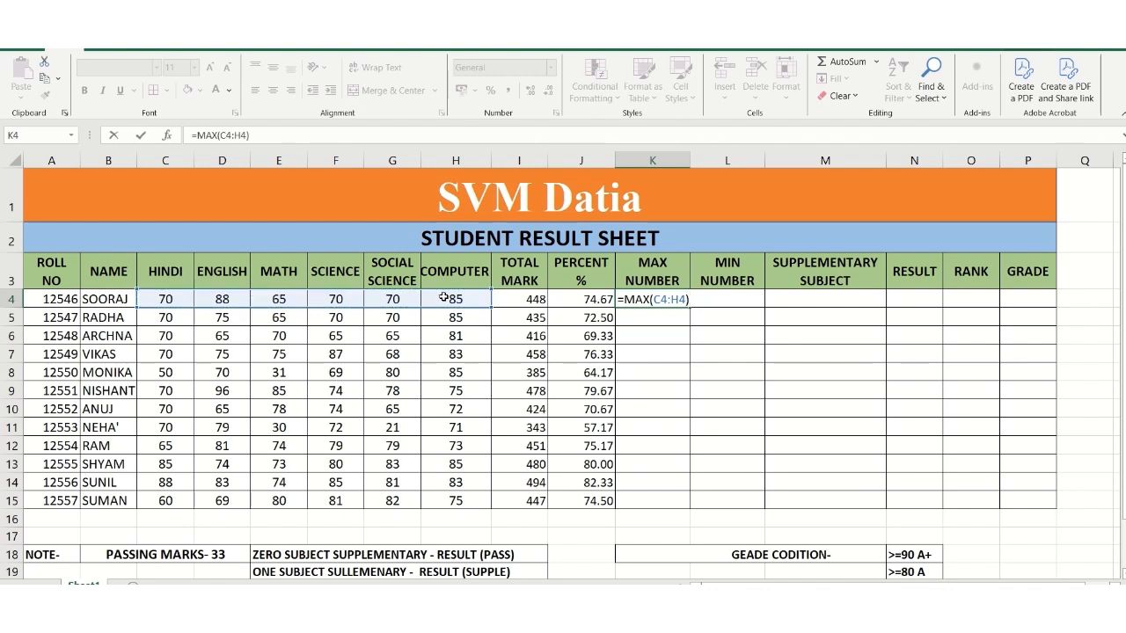
{"action": "key", "text": "Return"}
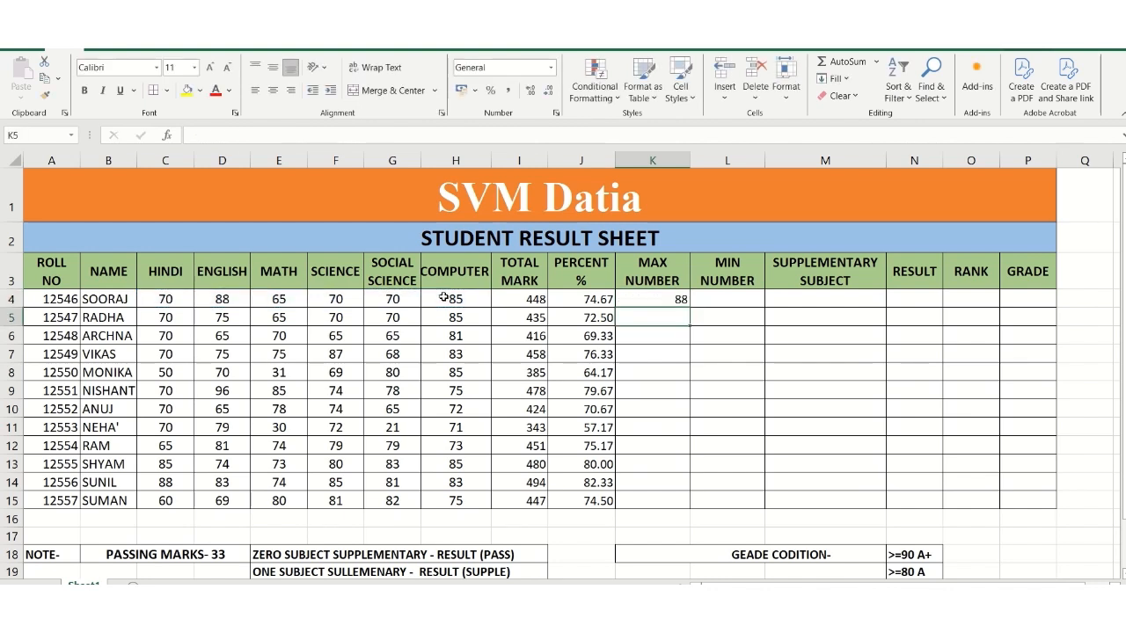
{"action": "left_click", "coordinate": [627, 300]}
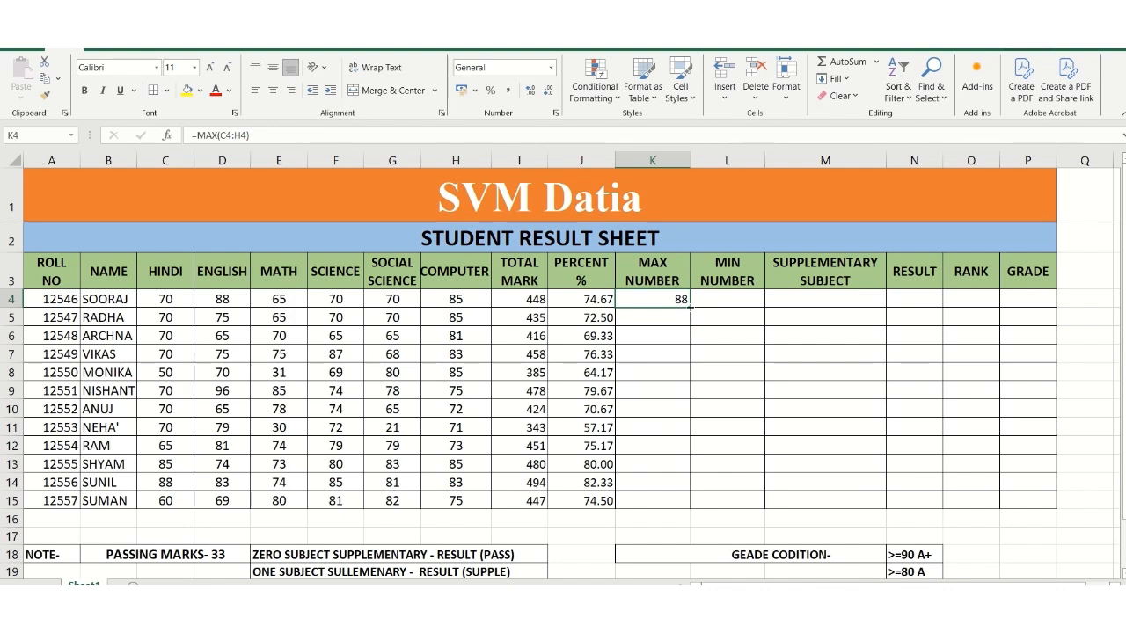
{"action": "left_click_drag", "start_coordinate": [691, 307], "coordinate": [680, 503]}
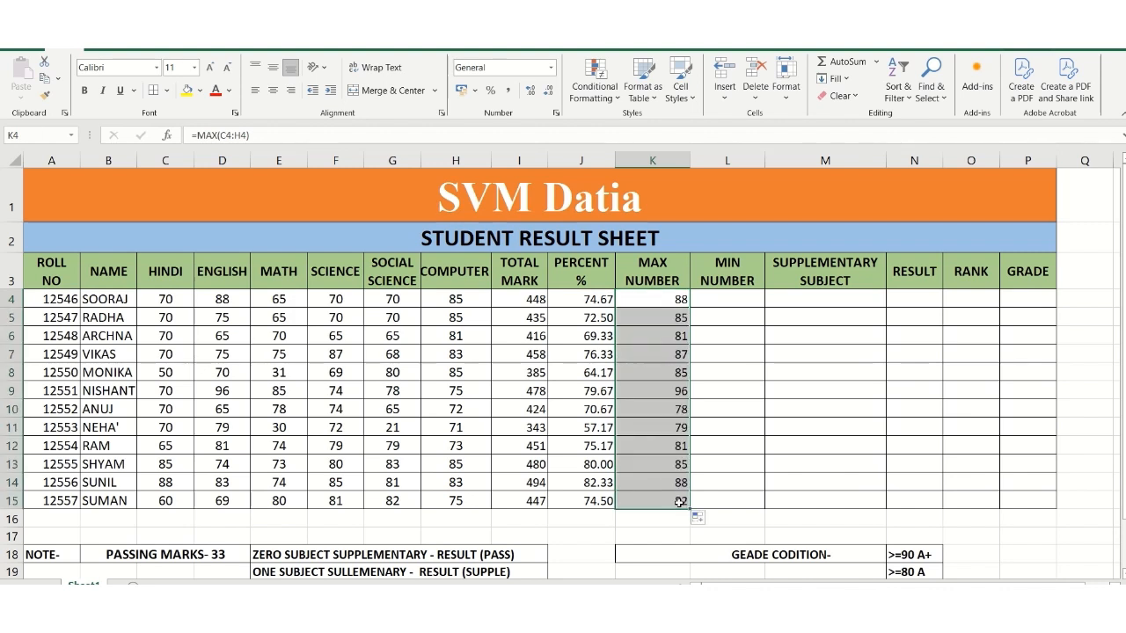
Find the first student's lowest subject mark in L4 with =MIN(C4:H4) and fill the formula down to L15
{"action": "left_click", "coordinate": [702, 296]}
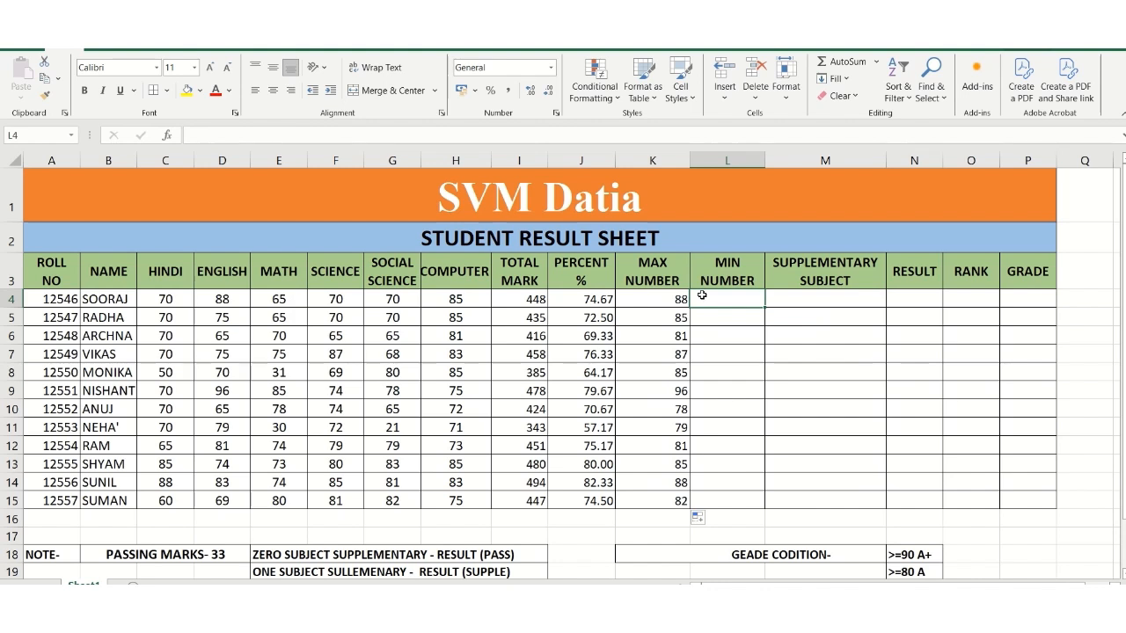
{"action": "type", "text": "="}
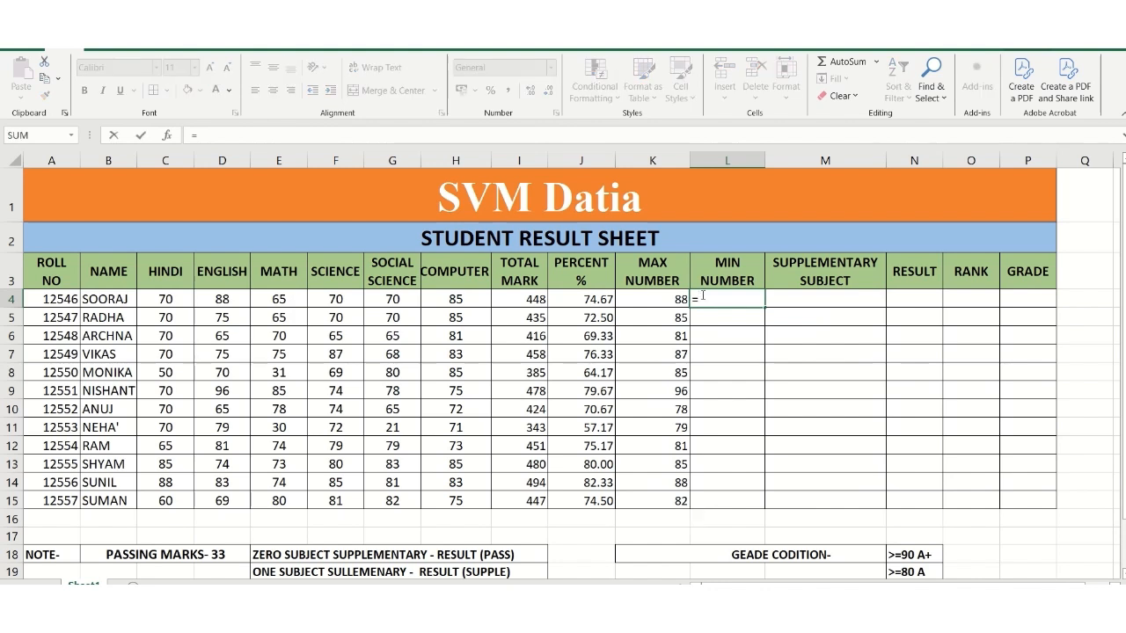
{"action": "type", "text": "MIN"}
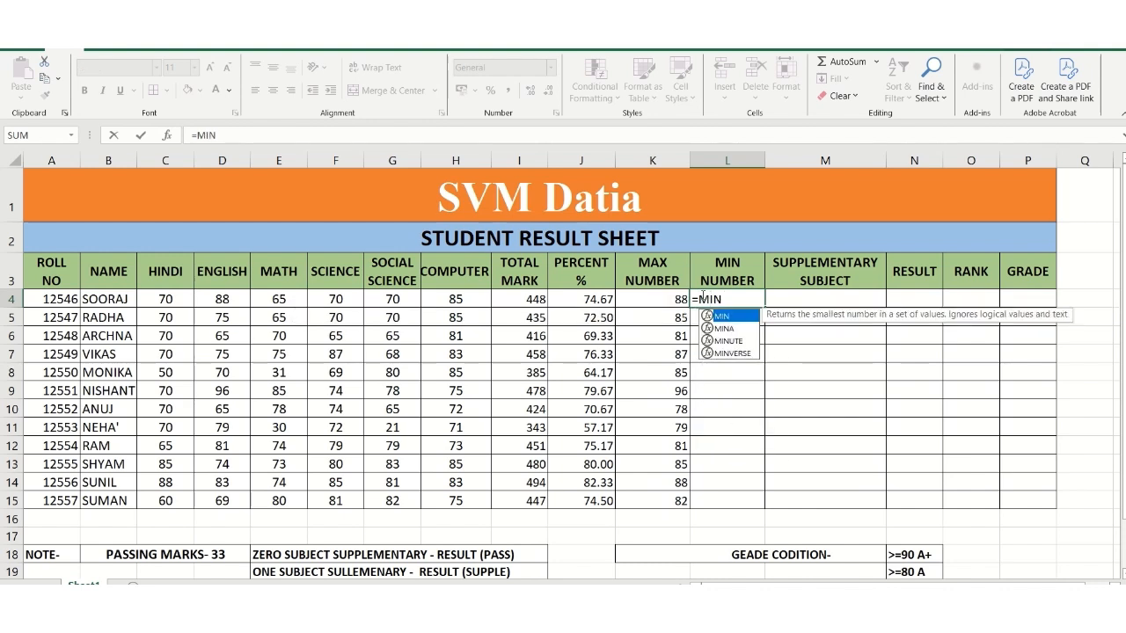
{"action": "type", "text": "("}
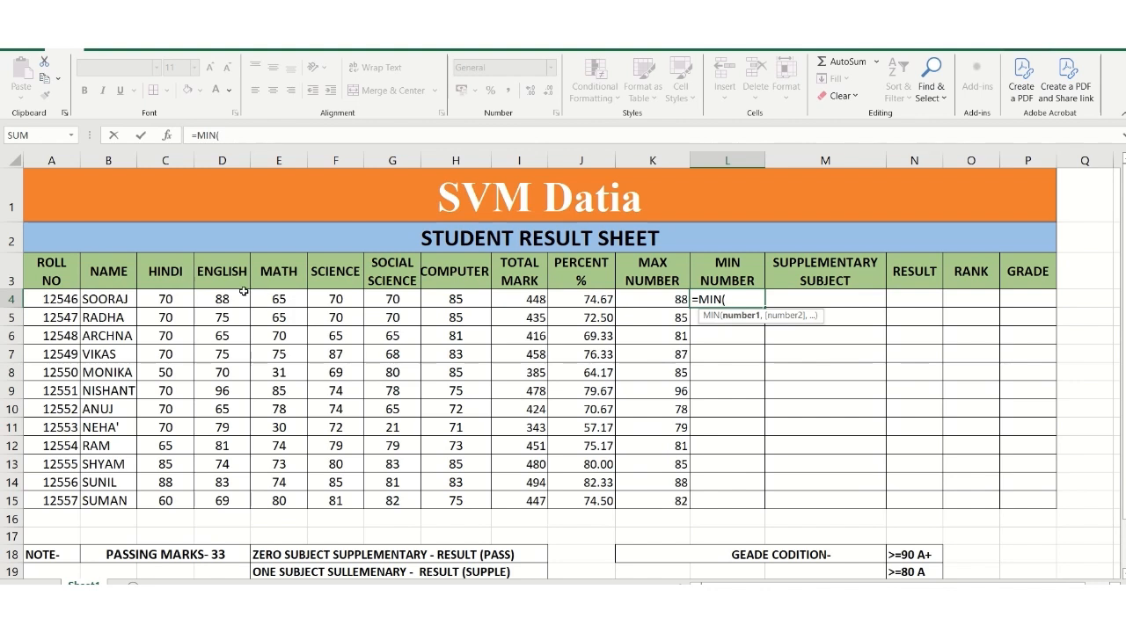
{"action": "left_click_drag", "start_coordinate": [164, 298], "coordinate": [434, 301]}
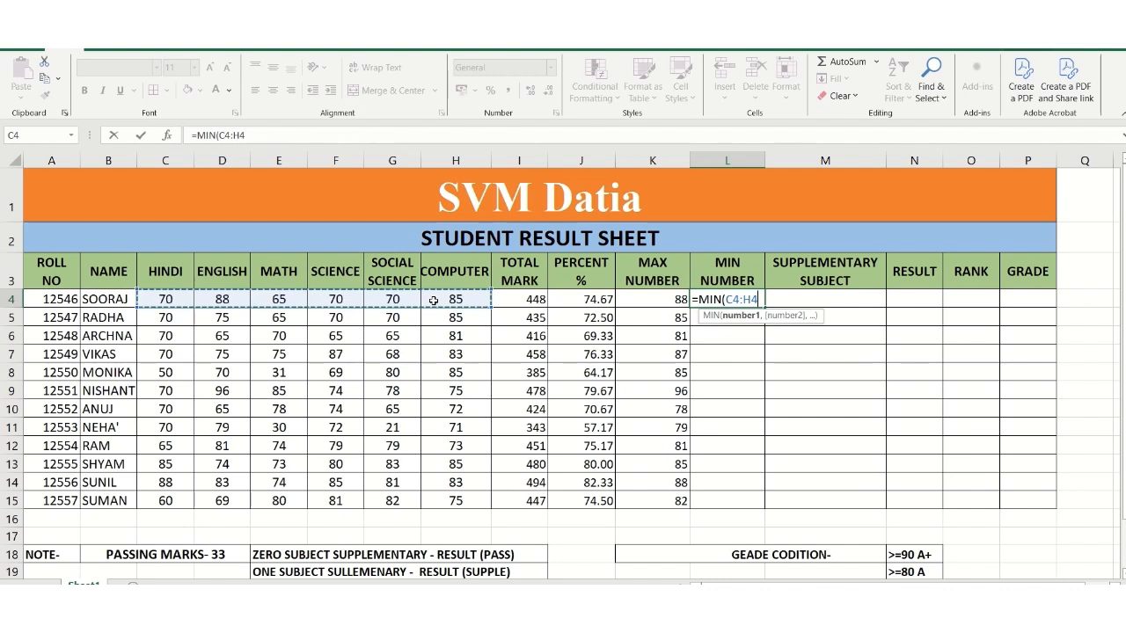
{"action": "type", "text": ")"}
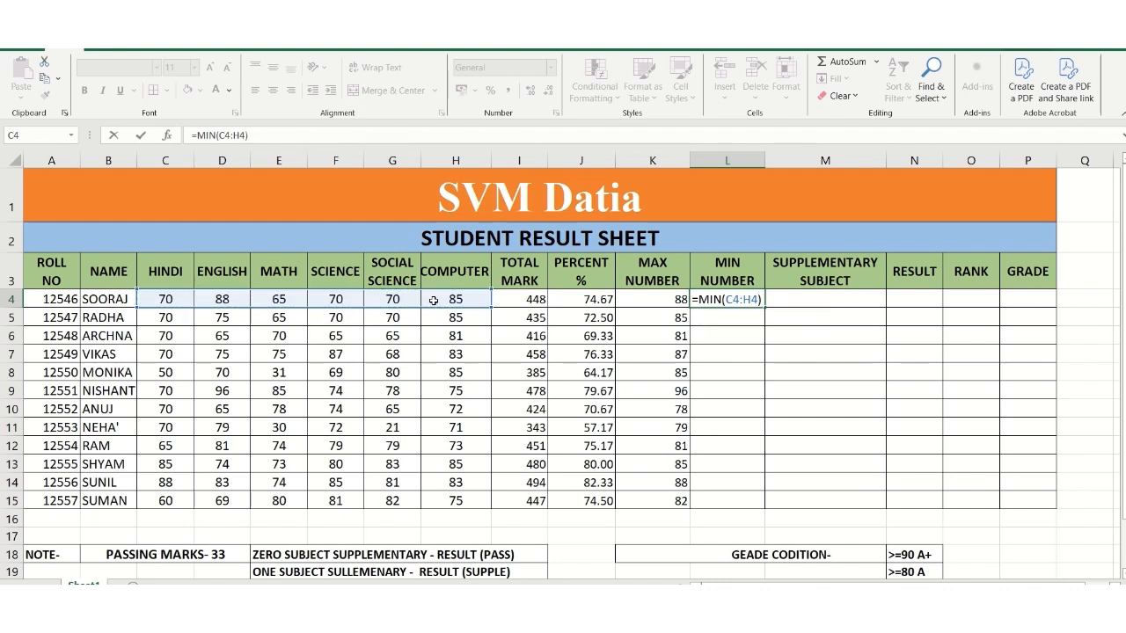
{"action": "key", "text": "Return"}
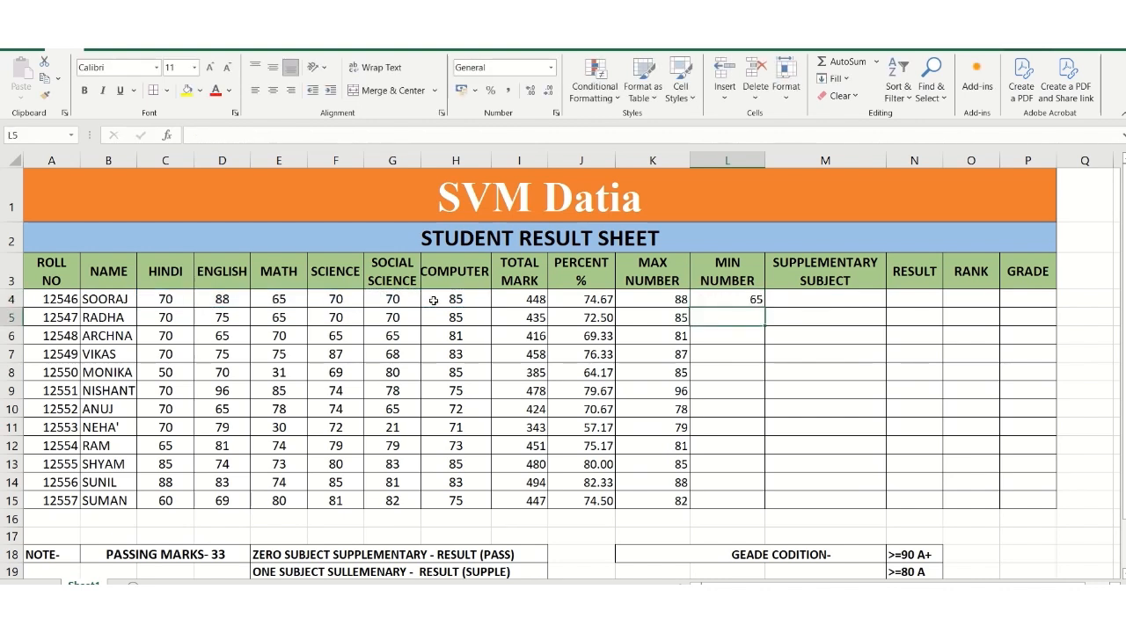
{"action": "left_click", "coordinate": [737, 300]}
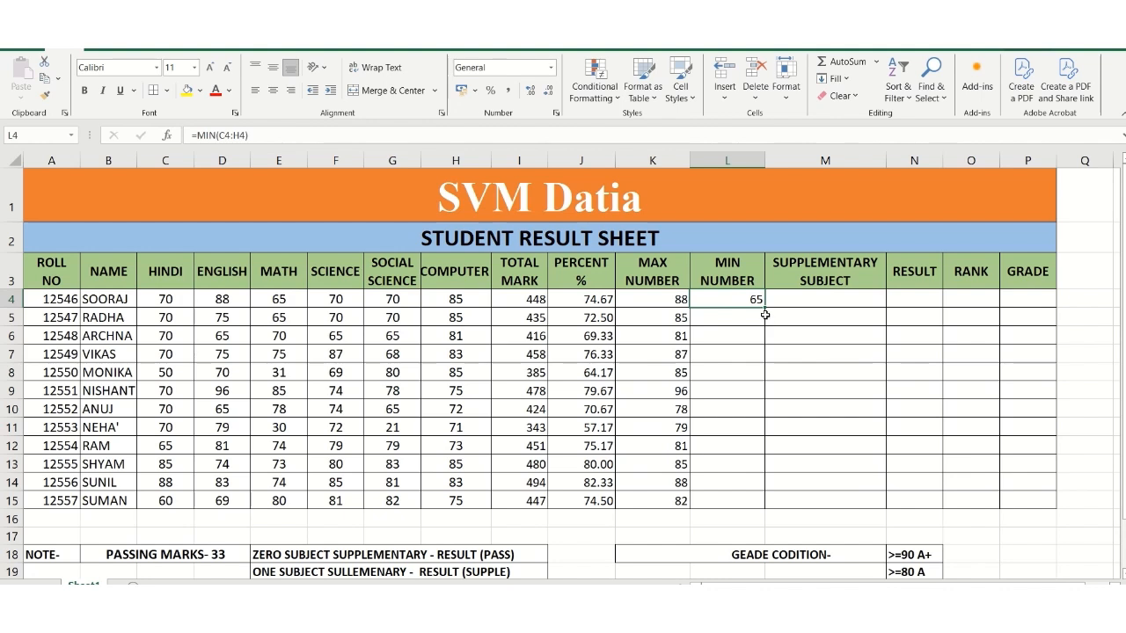
{"action": "left_click_drag", "start_coordinate": [764, 307], "coordinate": [744, 512]}
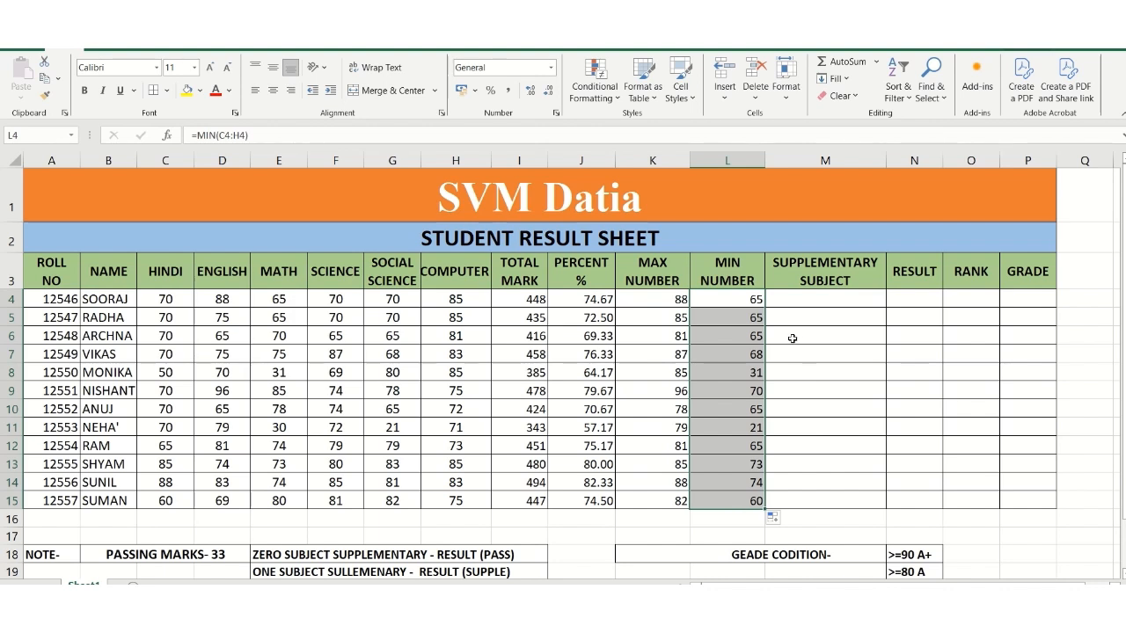
Count the first student's subjects below the passing mark of 33 in M4 with =COUNTIF(C4:H4,"<33")
{"action": "left_click", "coordinate": [805, 299]}
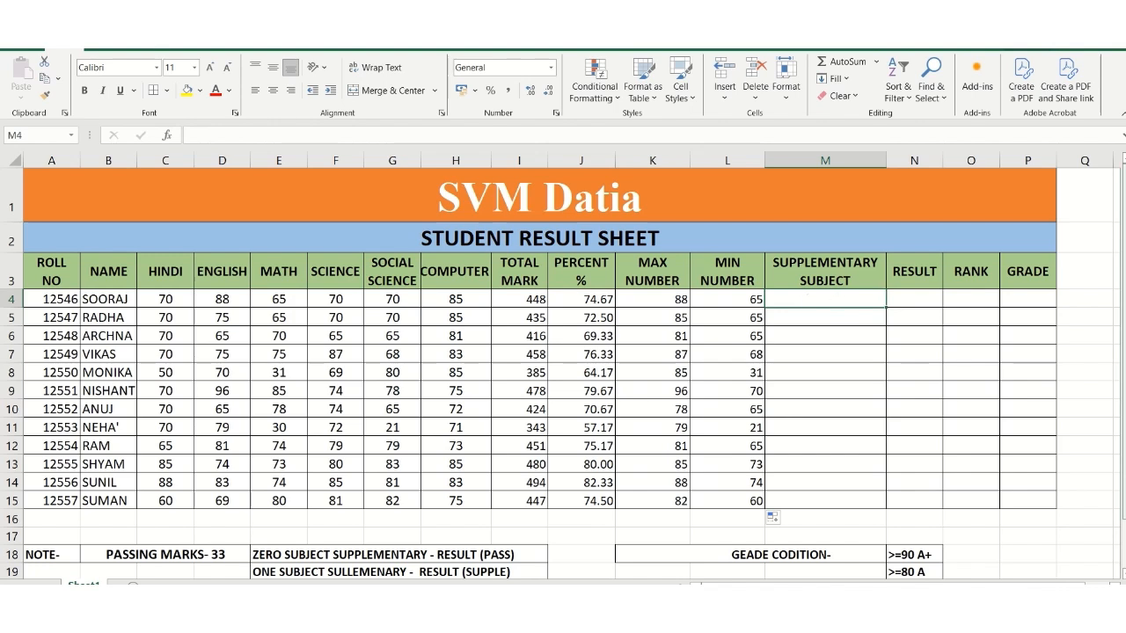
{"action": "scroll", "coordinate": [563, 369], "scroll_direction": "down", "scroll_amount": 1}
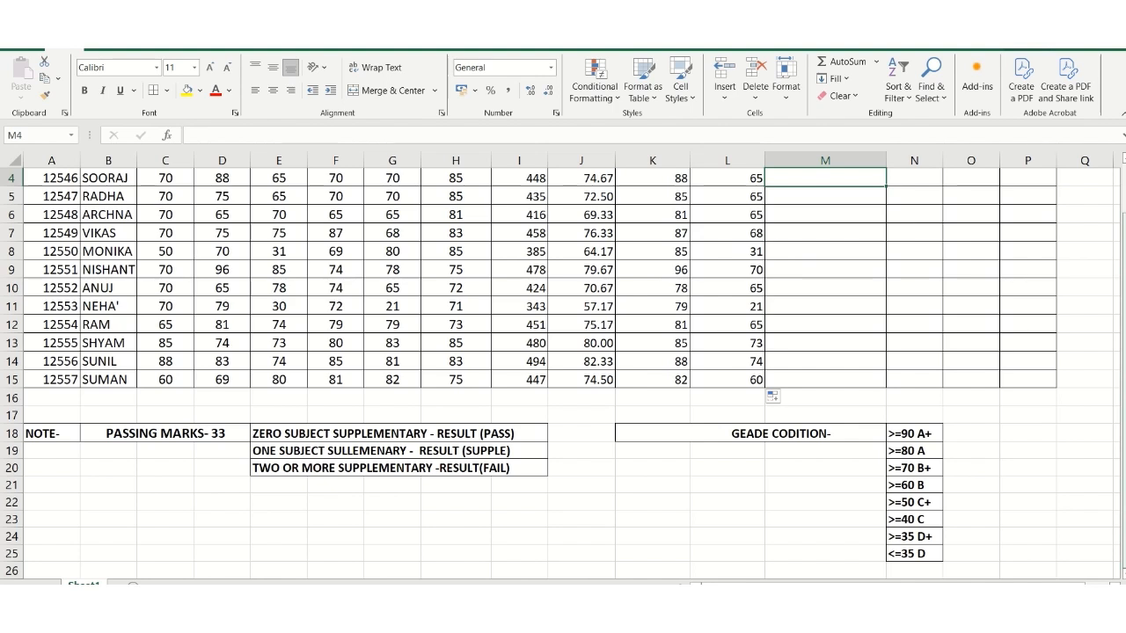
{"action": "left_click", "coordinate": [212, 443]}
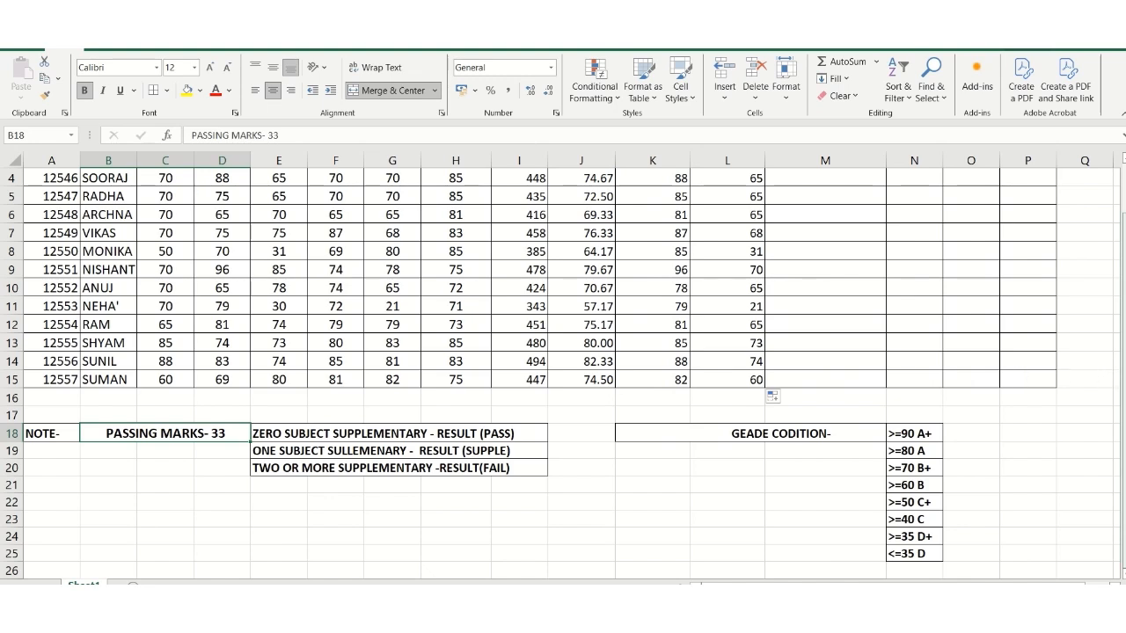
{"action": "scroll", "coordinate": [854, 327], "scroll_direction": "up", "scroll_amount": 1}
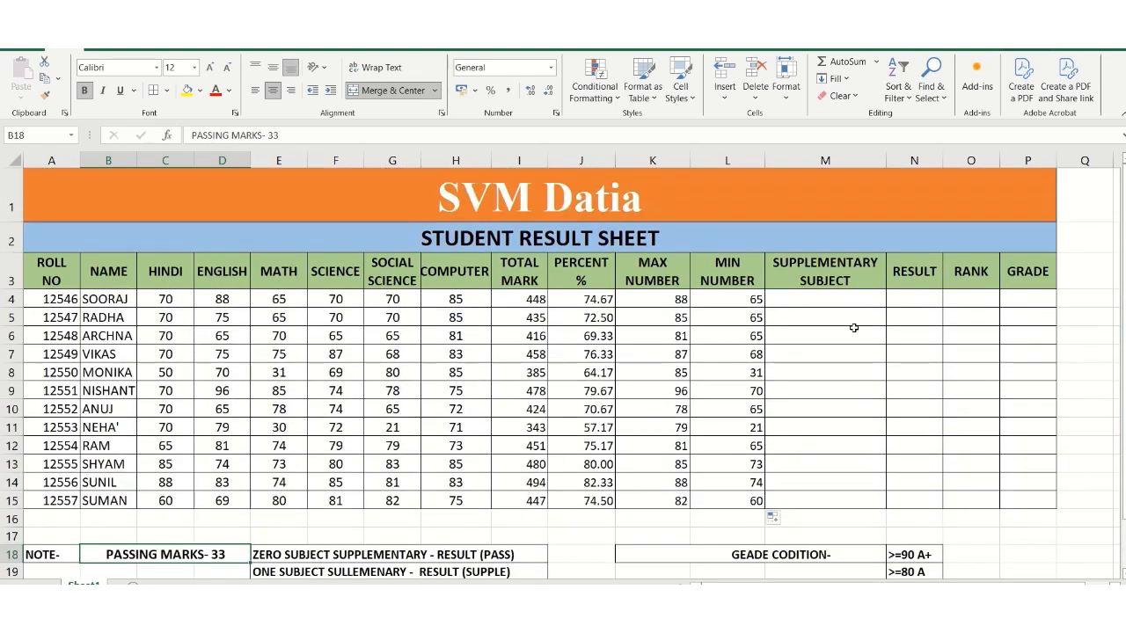
{"action": "left_click", "coordinate": [800, 297]}
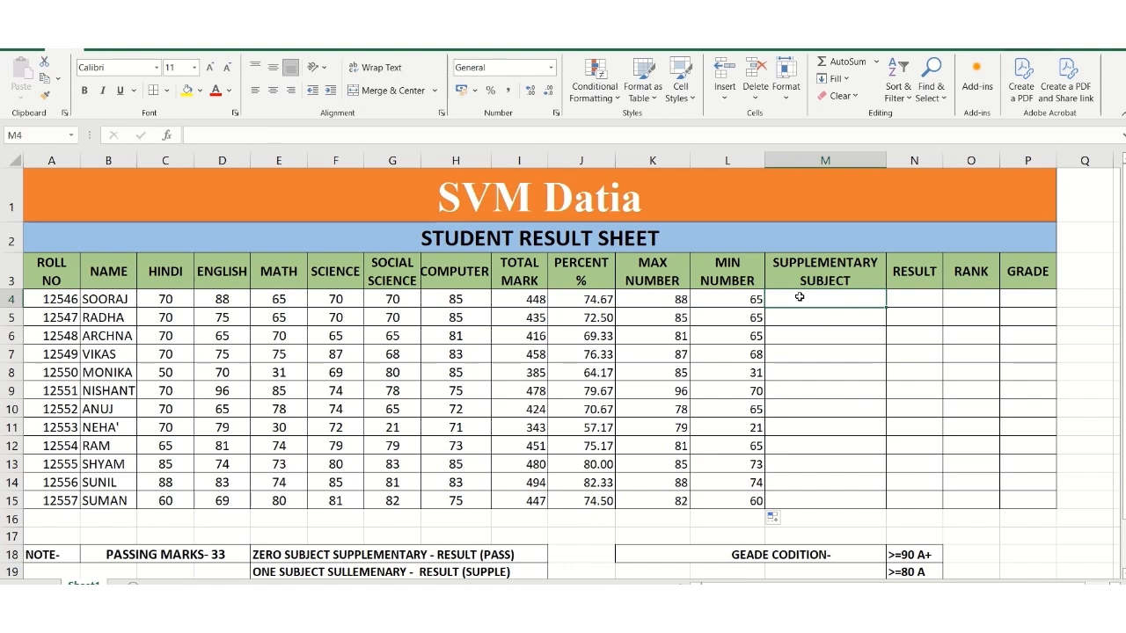
{"action": "type", "text": "="}
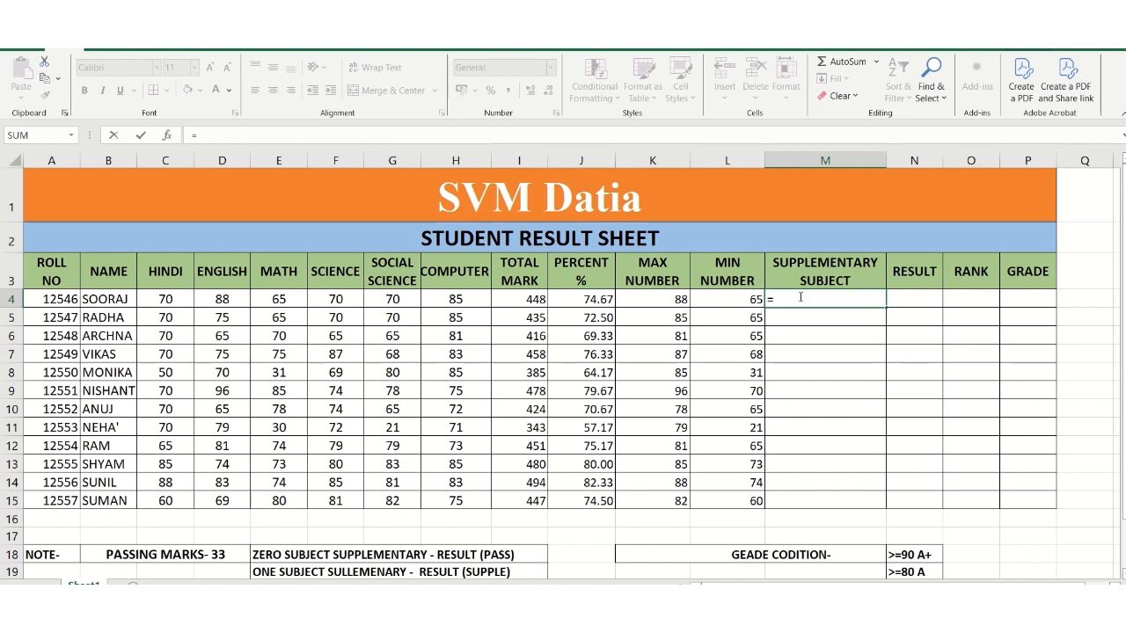
{"action": "type", "text": "COUN"}
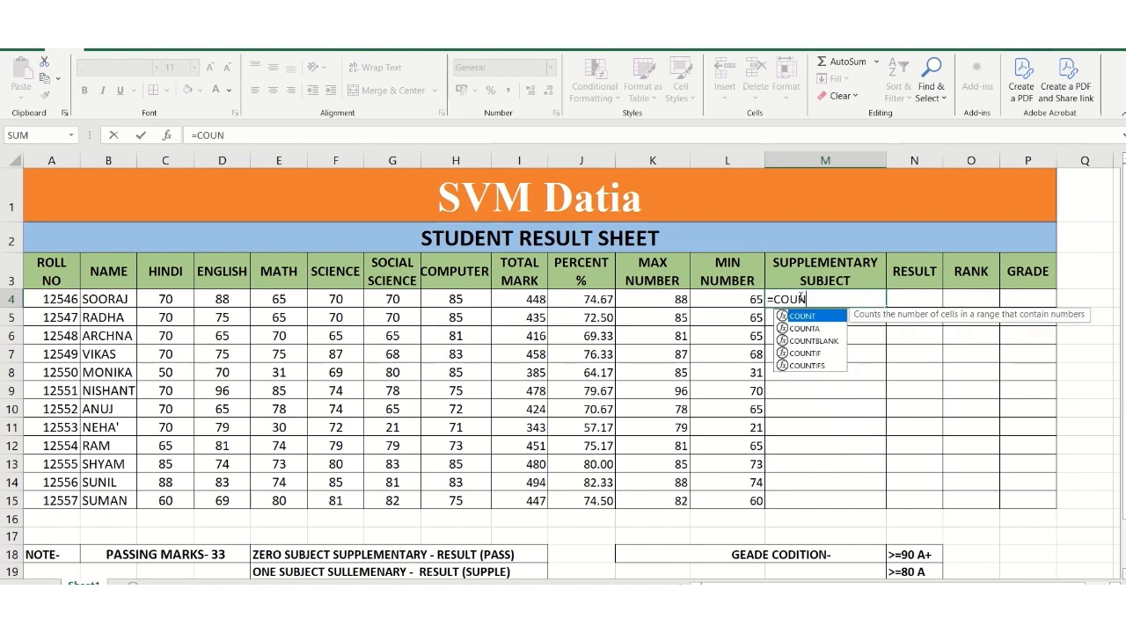
{"action": "type", "text": "TIF"}
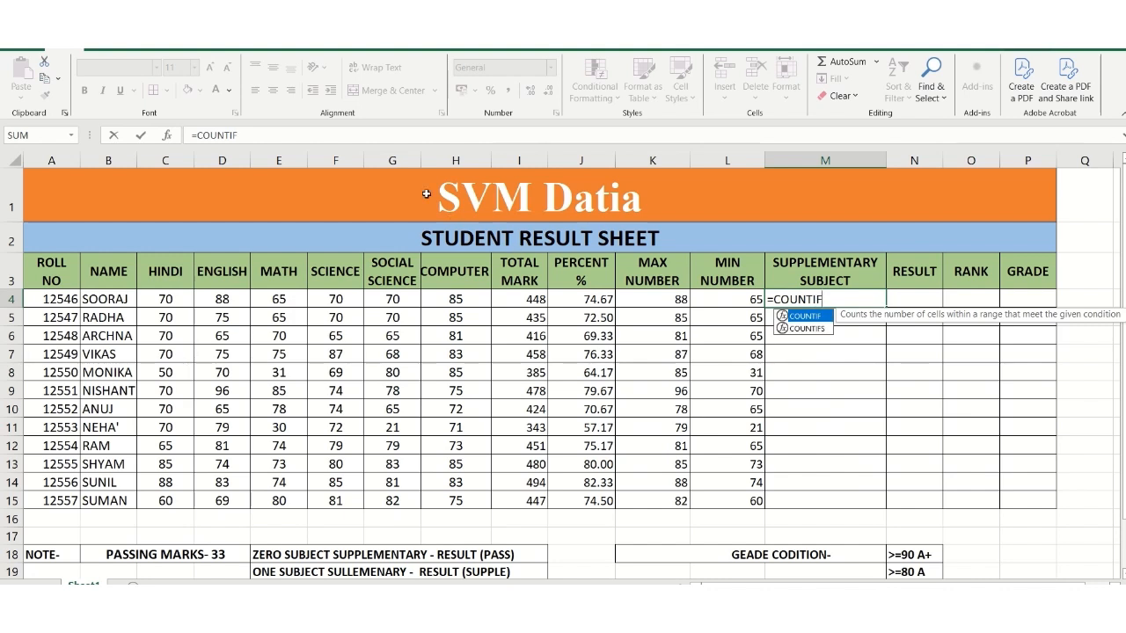
{"action": "type", "text": "("}
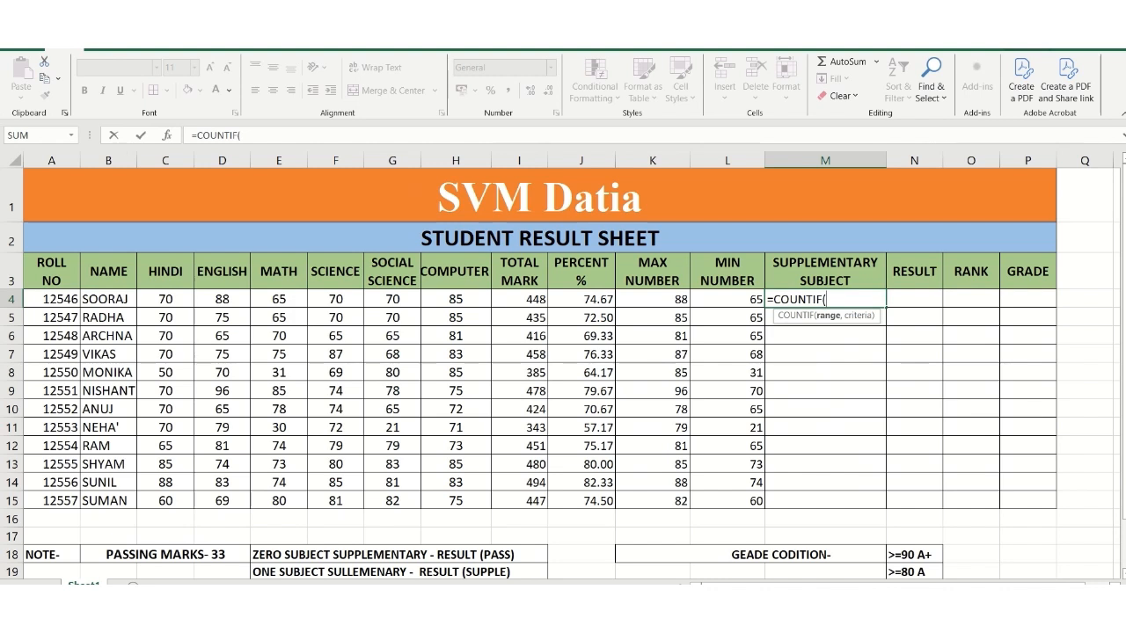
{"action": "left_click_drag", "start_coordinate": [147, 297], "coordinate": [456, 307]}
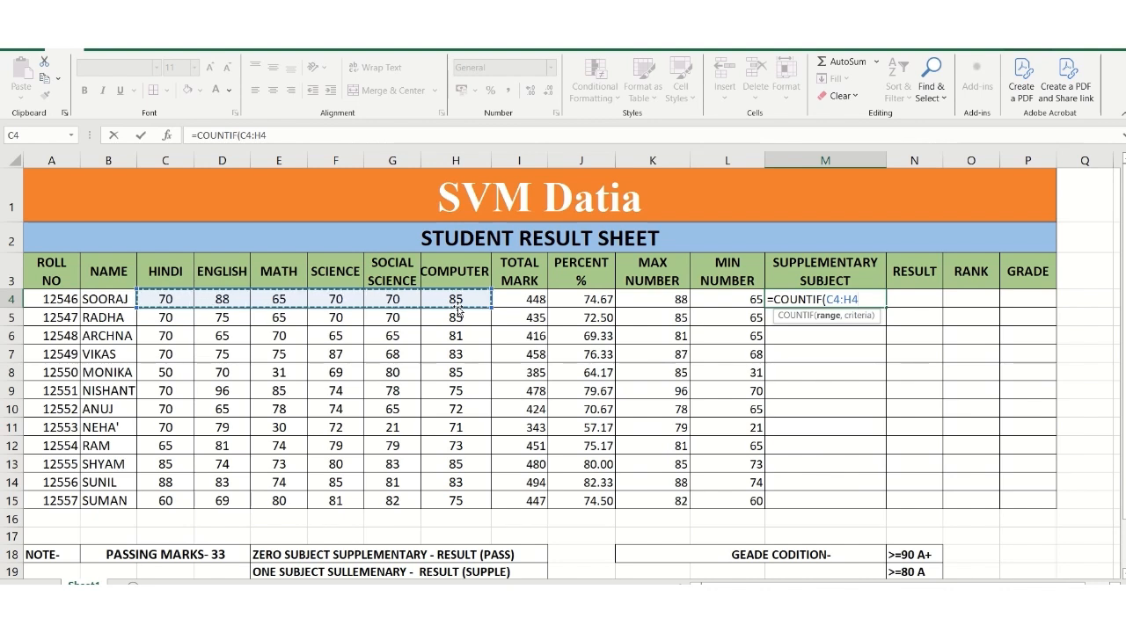
{"action": "type", "text": ","}
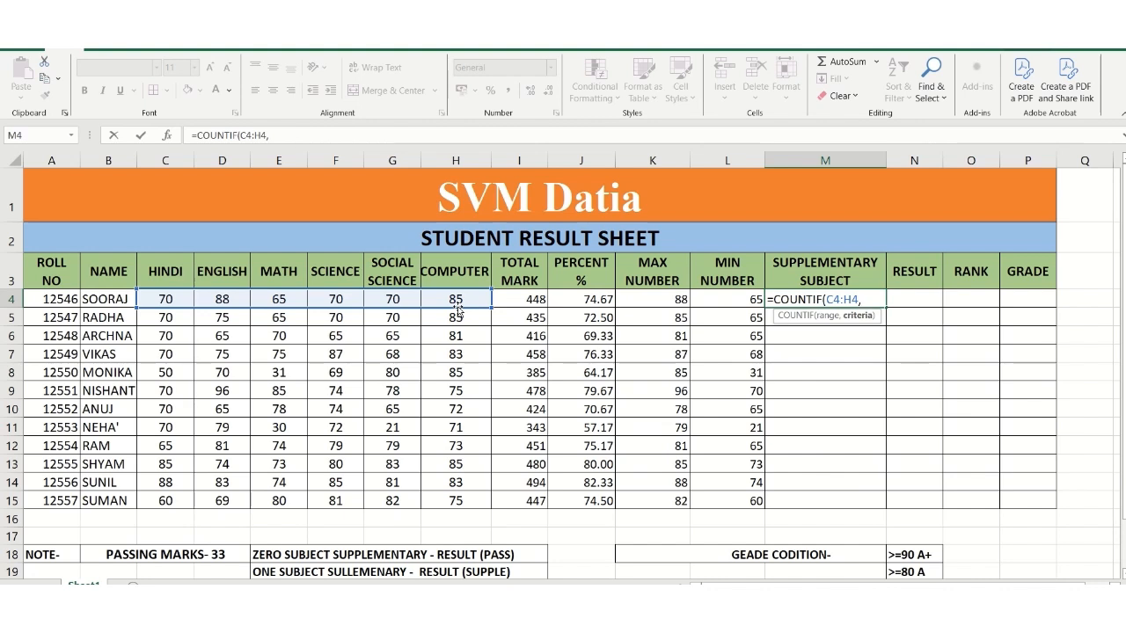
{"action": "type", "text": "\"<33\""}
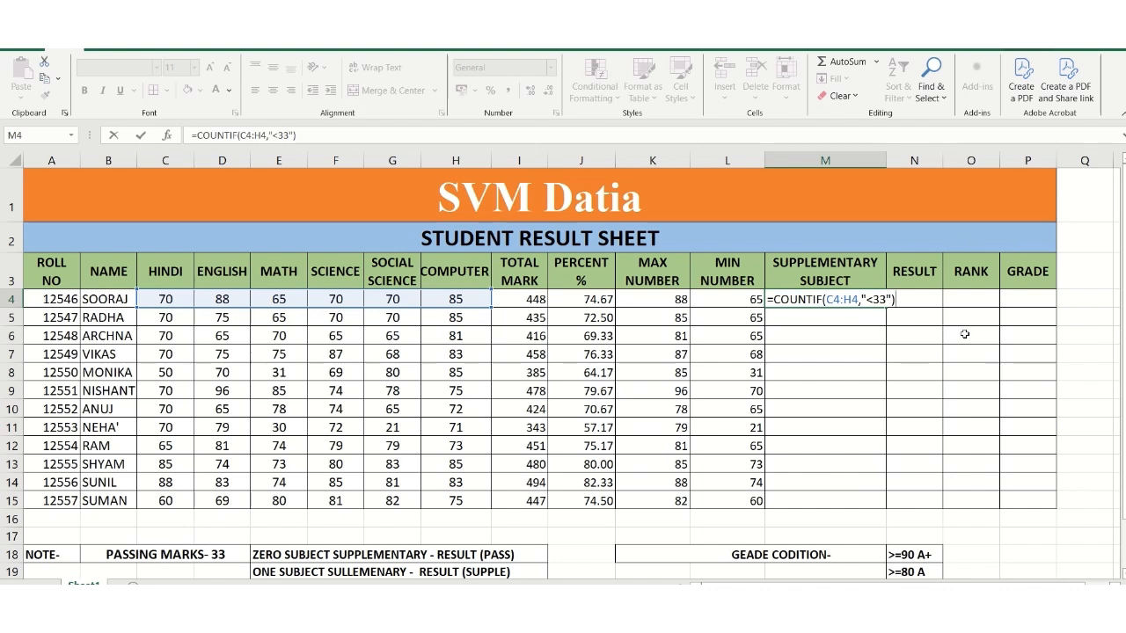
{"action": "key", "text": "Return"}
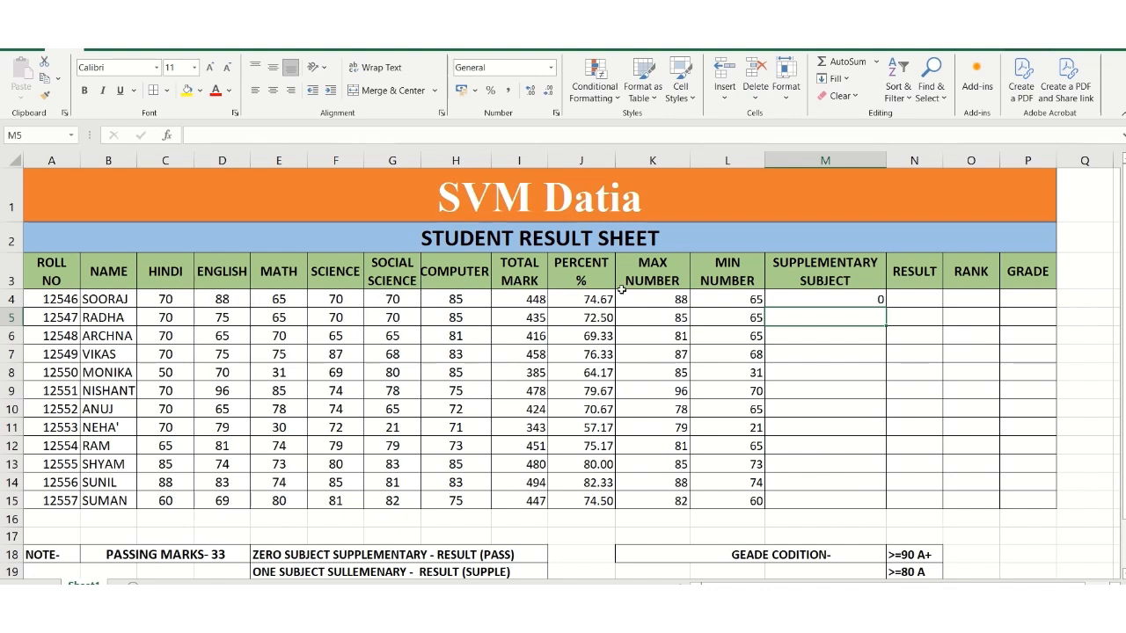
Fill the supplementary subject formula from M4 down to M15 and check the copied formulas in M8 and M11
{"action": "left_click", "coordinate": [803, 299]}
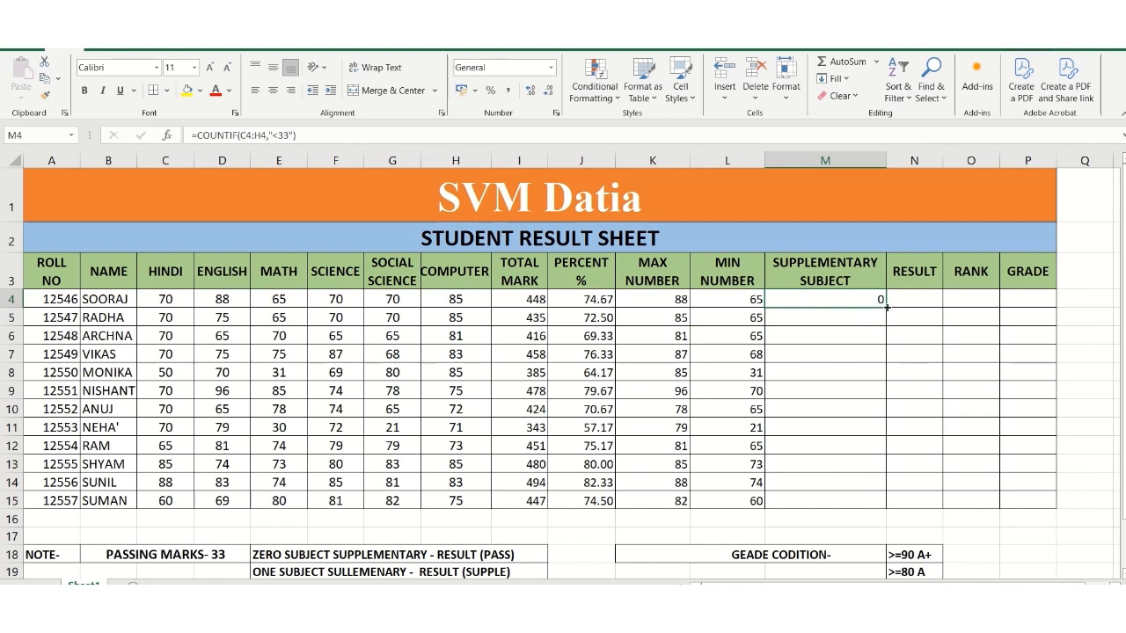
{"action": "left_click_drag", "start_coordinate": [887, 307], "coordinate": [884, 512]}
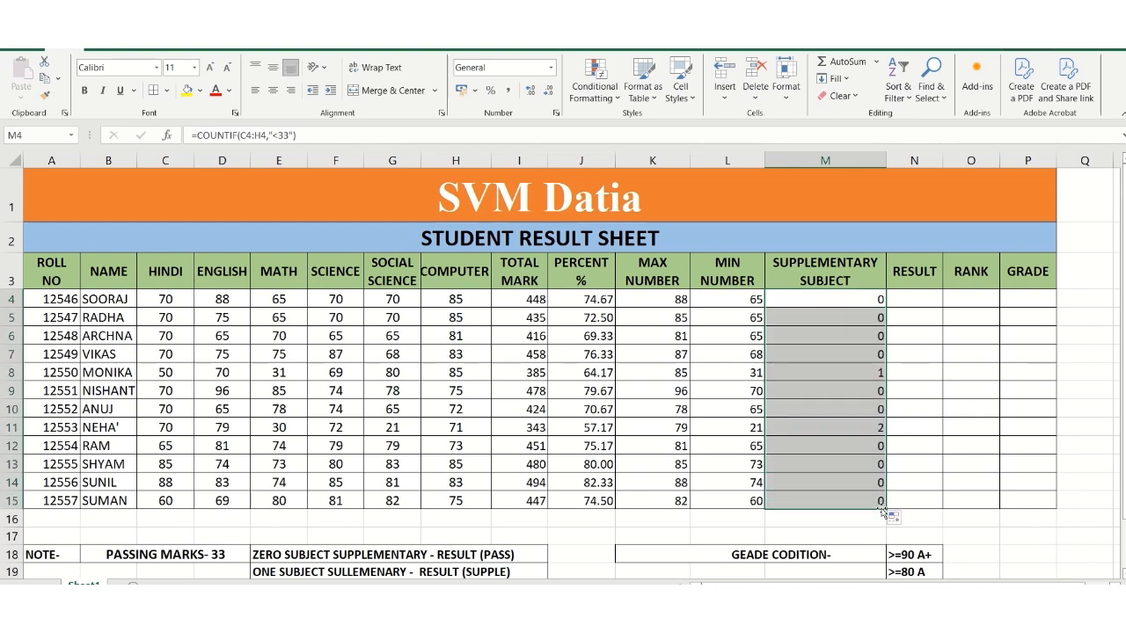
{"action": "left_click", "coordinate": [875, 370]}
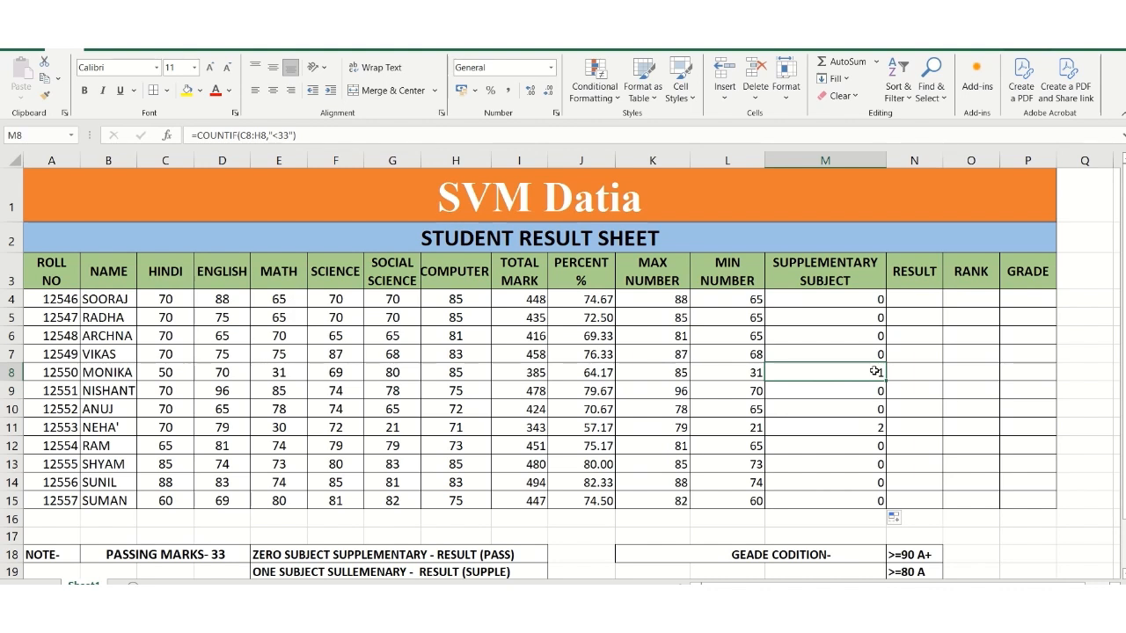
{"action": "left_click", "coordinate": [871, 428]}
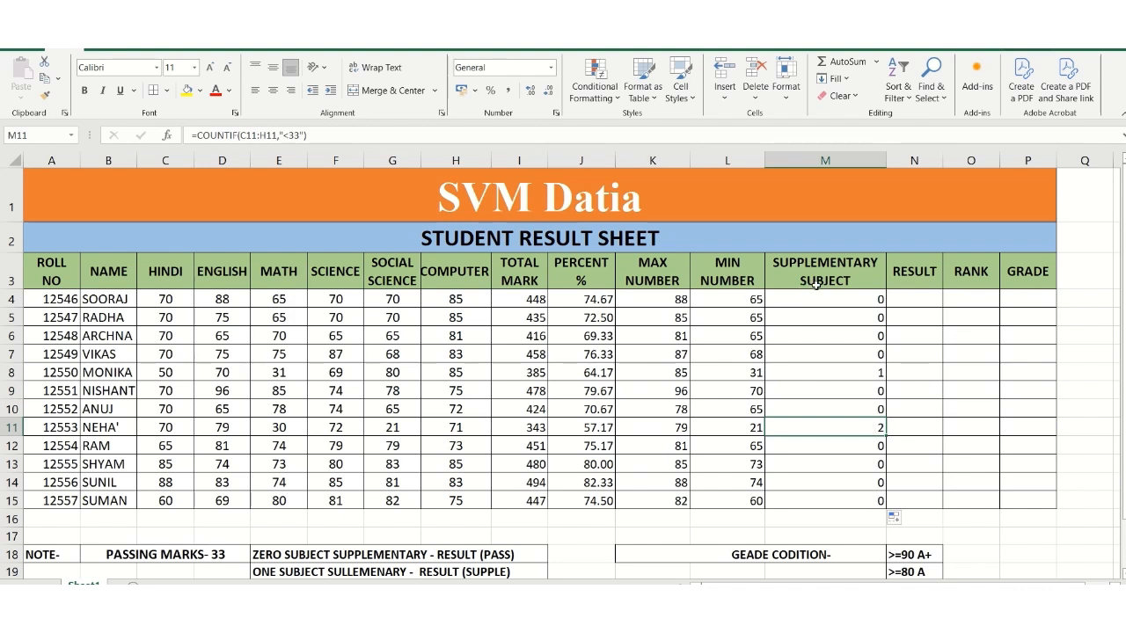
{"action": "left_click", "coordinate": [919, 296]}
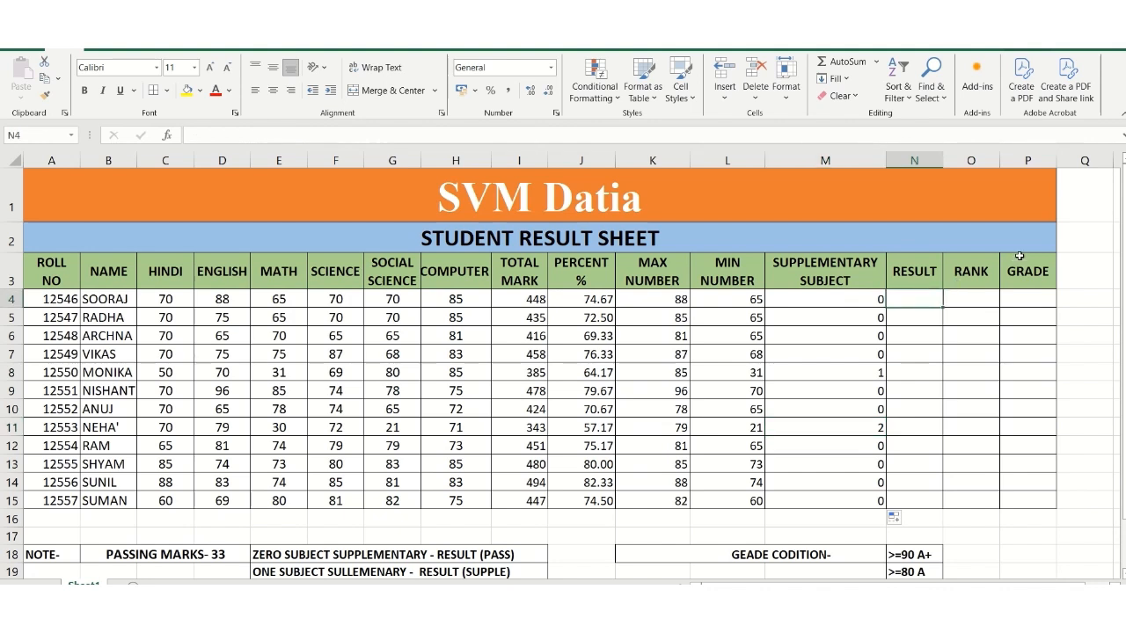
{"action": "left_click", "coordinate": [817, 297]}
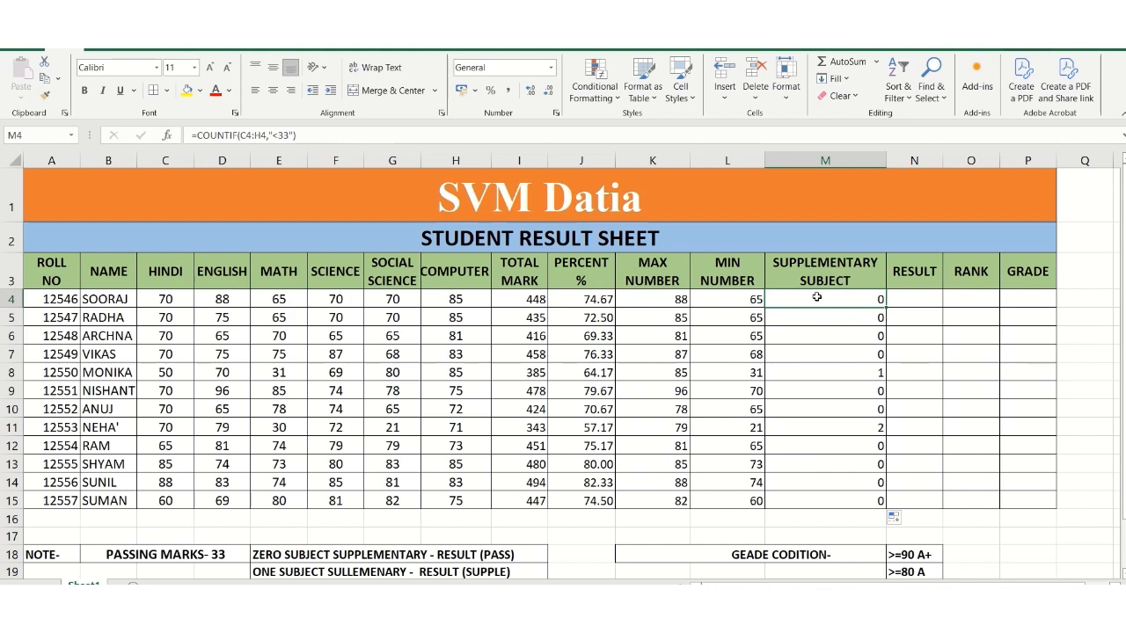
{"action": "left_click", "coordinate": [854, 373]}
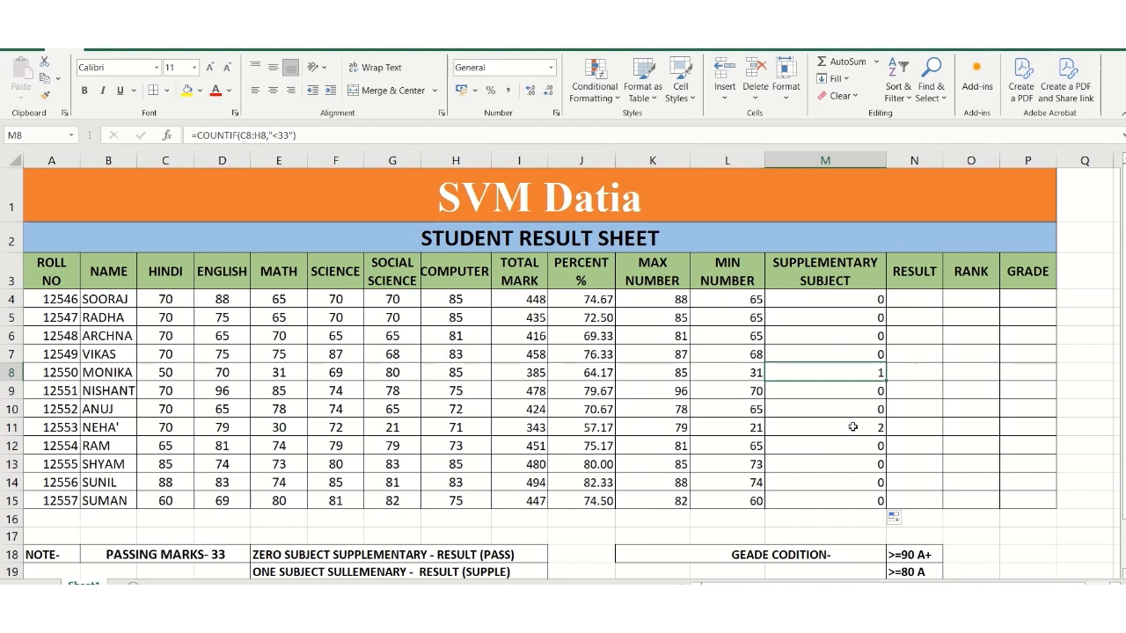
Start the result formula in N4 with =IF(M4=0,"PASS", and begin a nested IF as its false value
{"action": "left_click", "coordinate": [906, 301]}
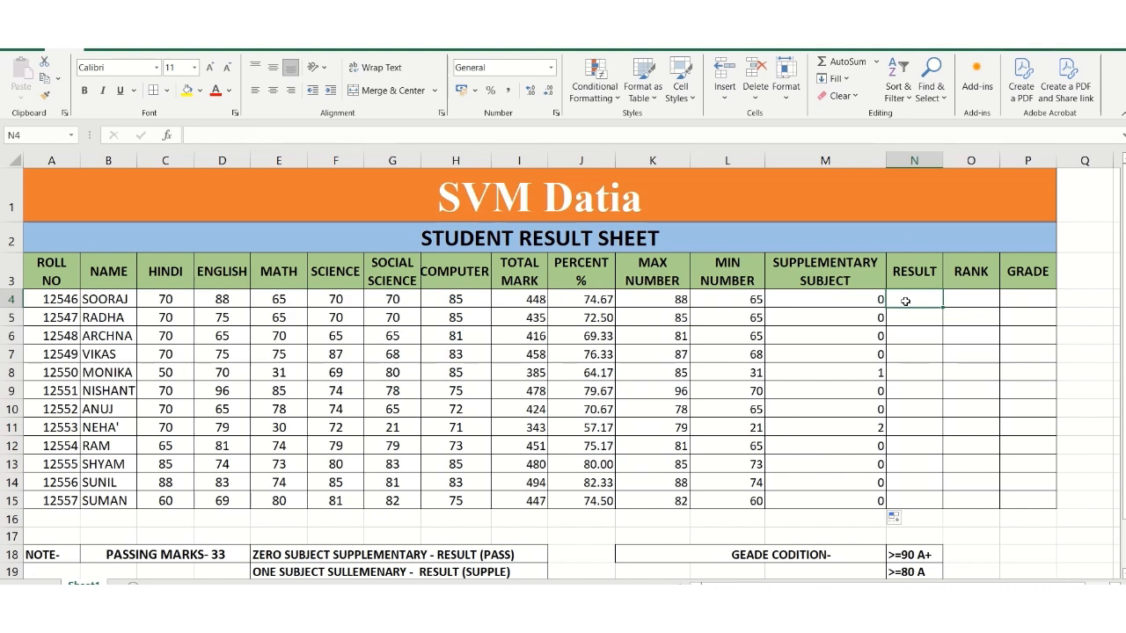
{"action": "type", "text": "="}
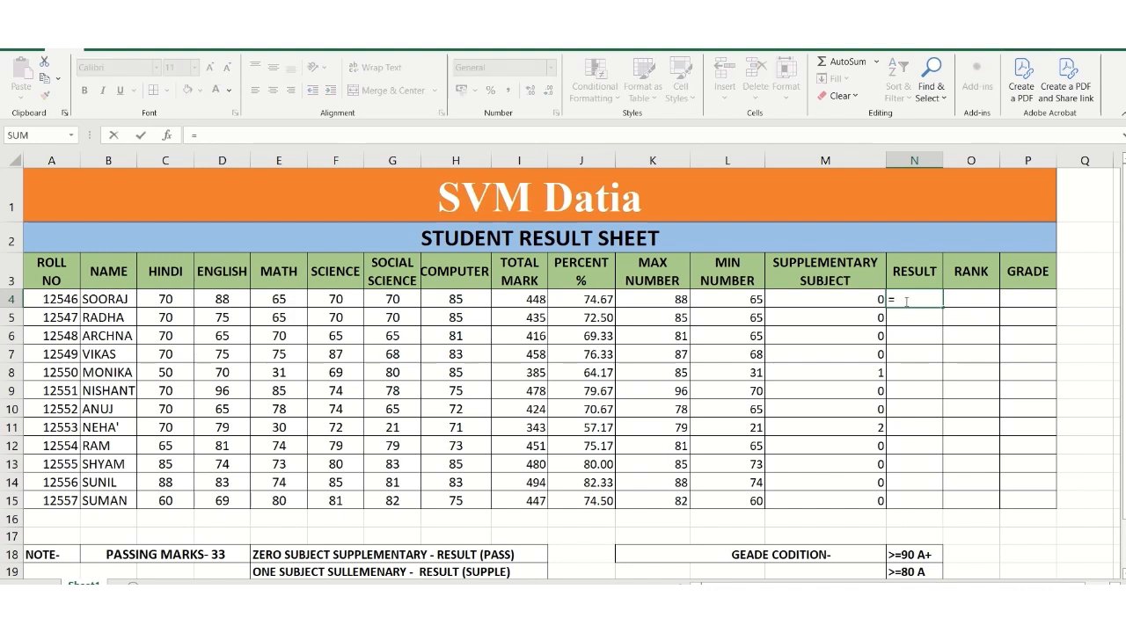
{"action": "type", "text": "IF"}
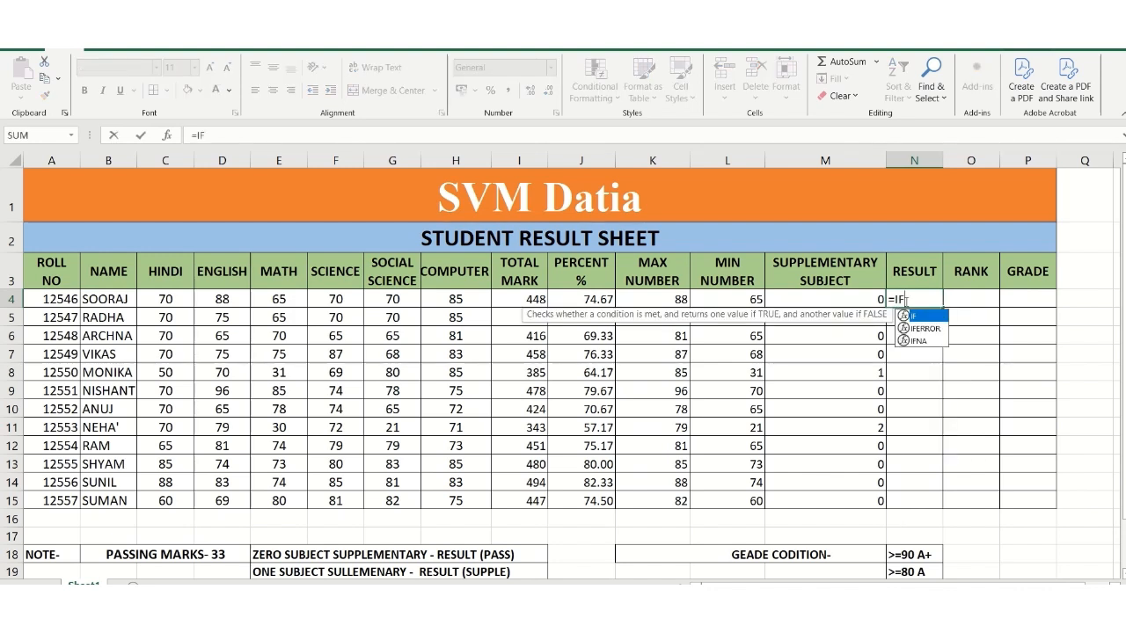
{"action": "type", "text": "("}
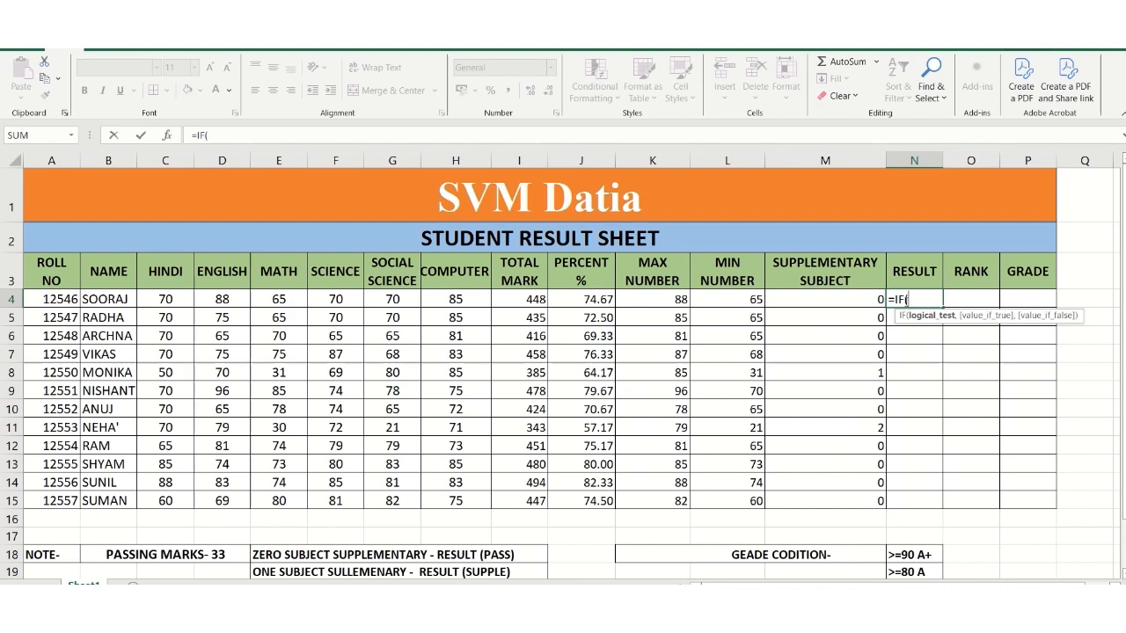
{"action": "left_click", "coordinate": [833, 299]}
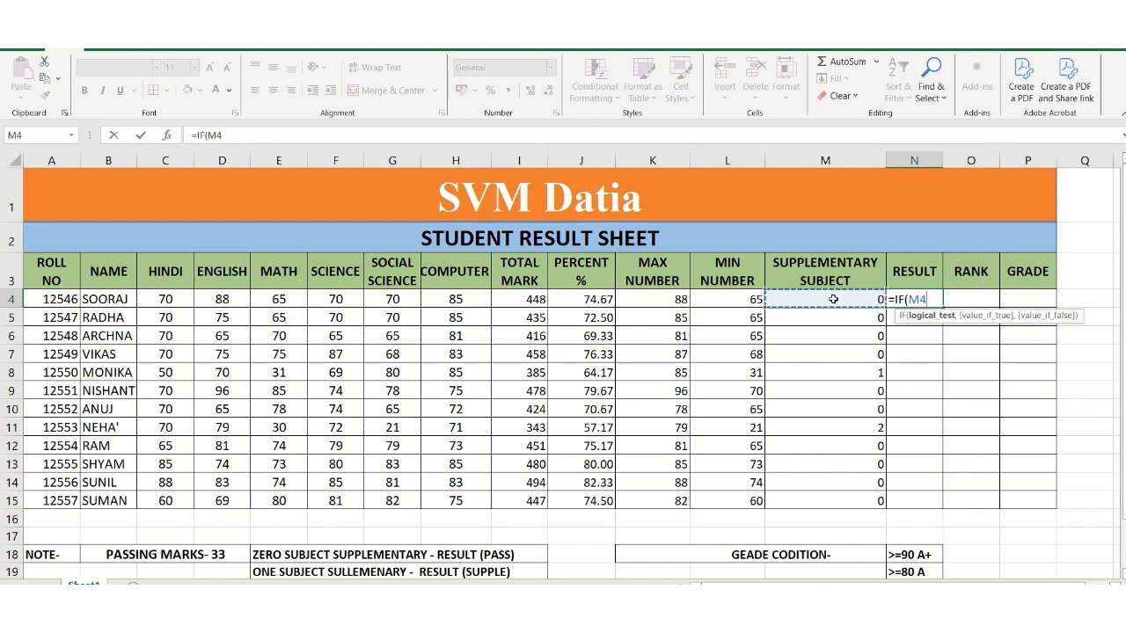
{"action": "type", "text": "=0,"}
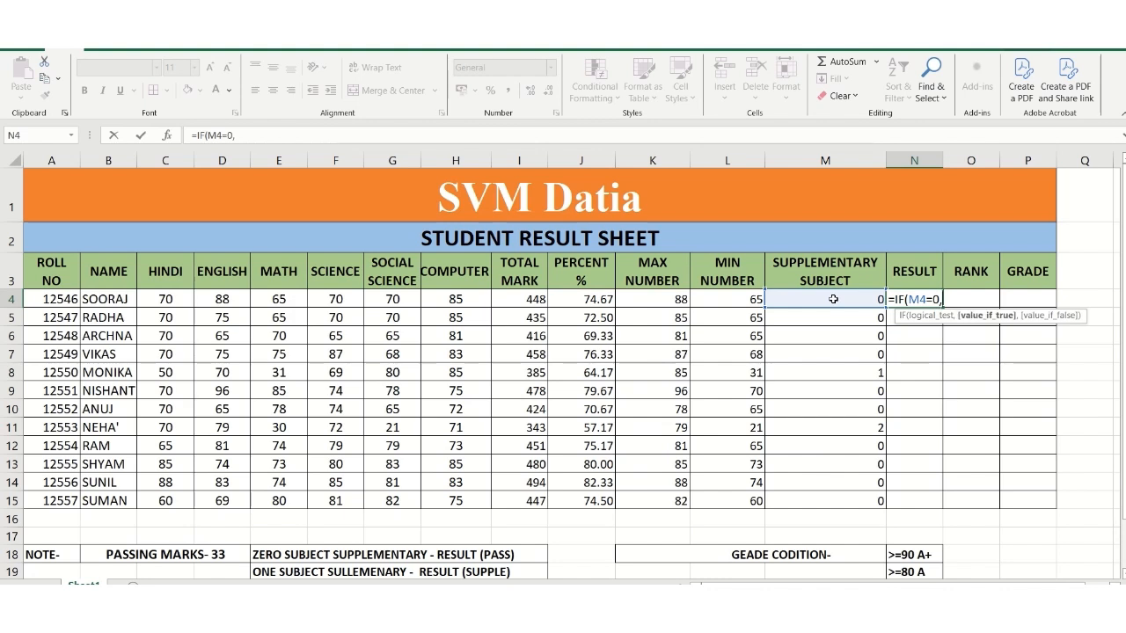
{"action": "type", "text": "\"PASS\",IF"}
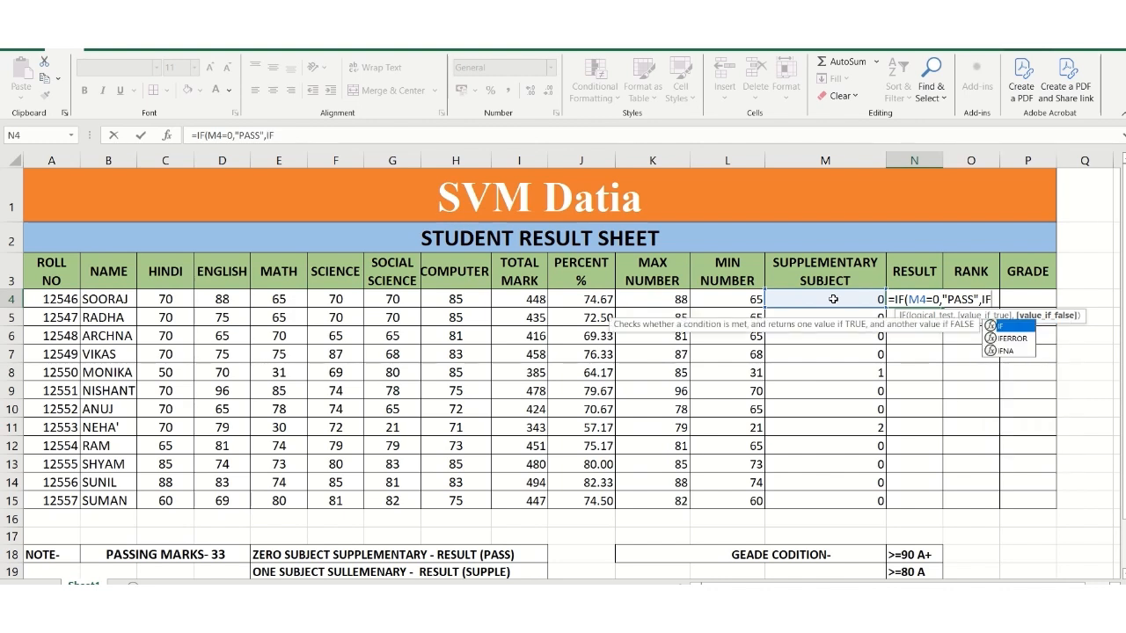
Give the nested IF in N4 the condition M4=1 and the true value "SUPPLE"
{"action": "type", "text": "("}
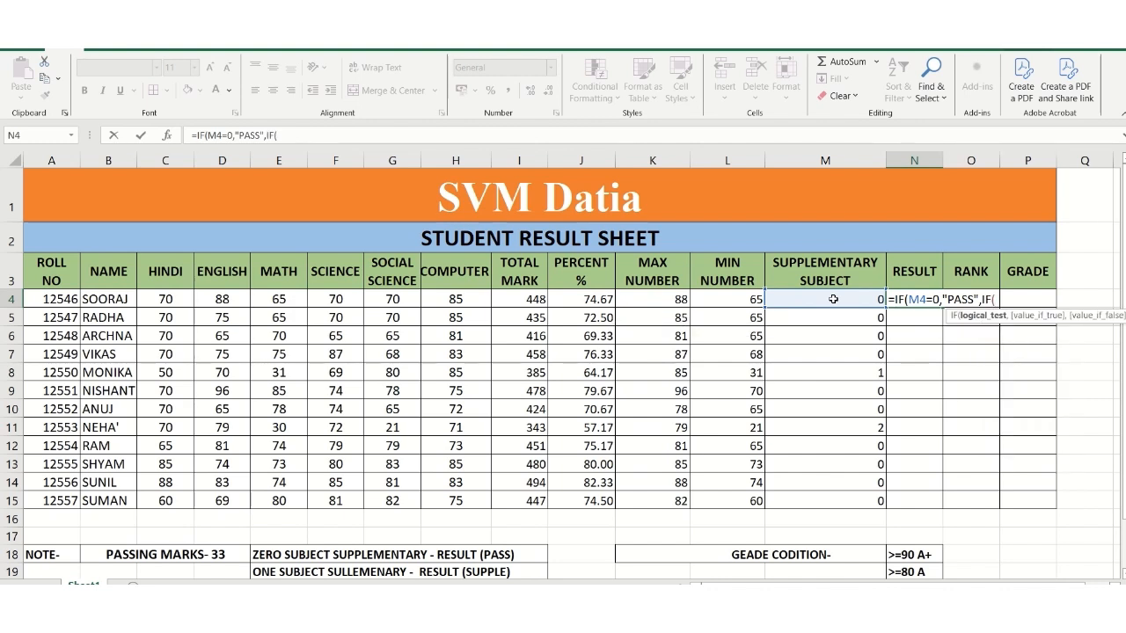
{"action": "left_click", "coordinate": [833, 299]}
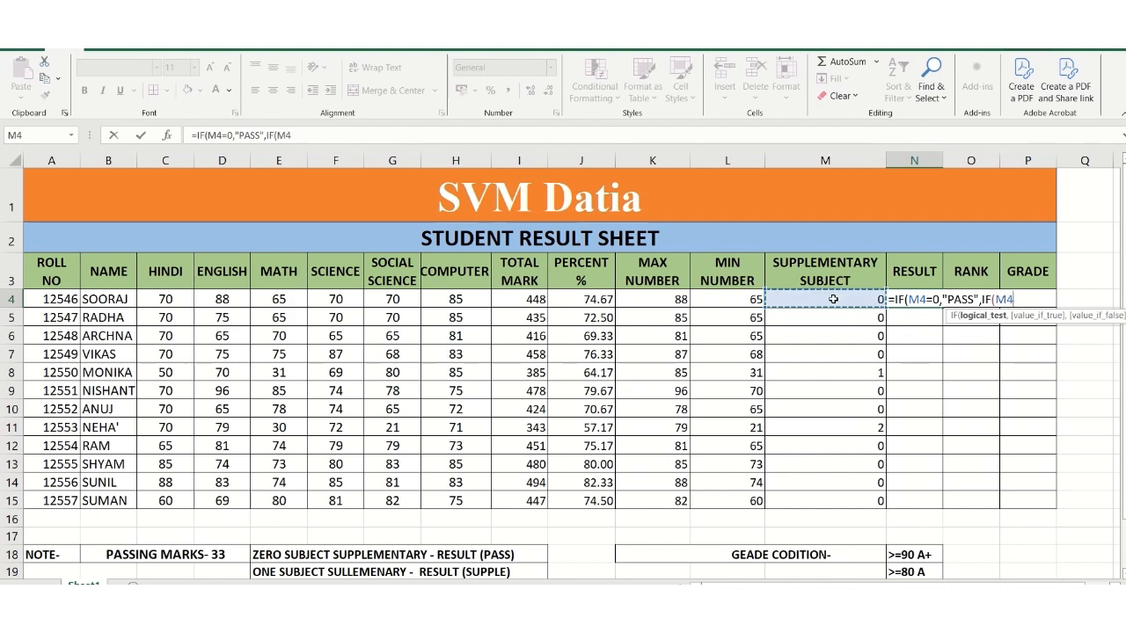
{"action": "type", "text": "=1,\""}
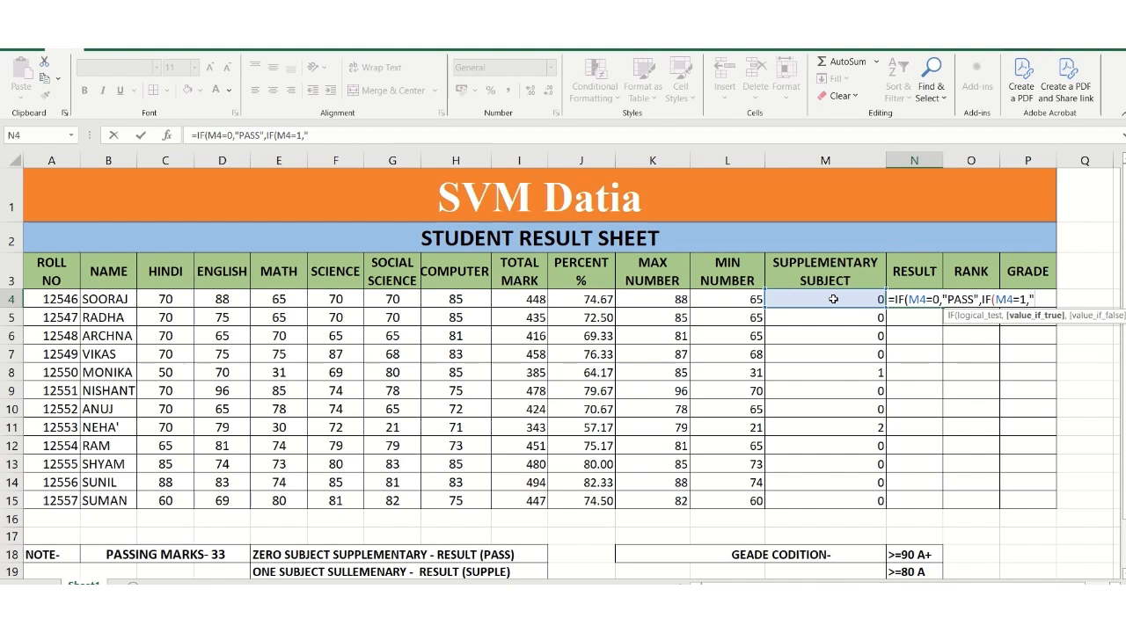
{"action": "type", "text": "SUPPLE\","}
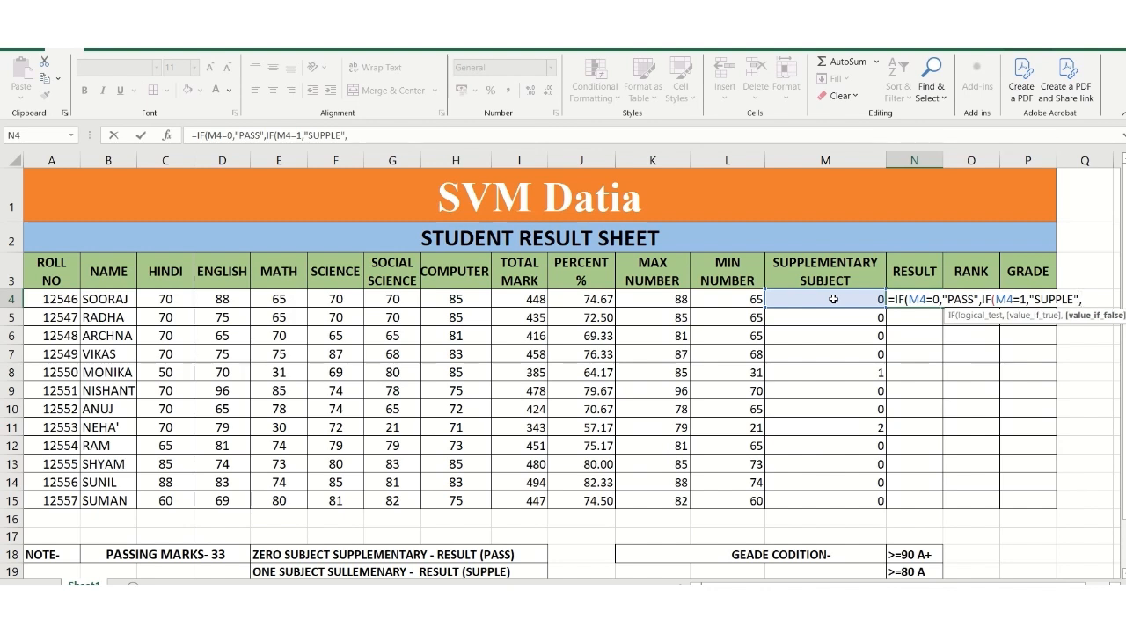
Complete the N4 result formula with a third nested IF returning "FAIL" for M4=2, and fill it down to N15
{"action": "type", "text": "IF("}
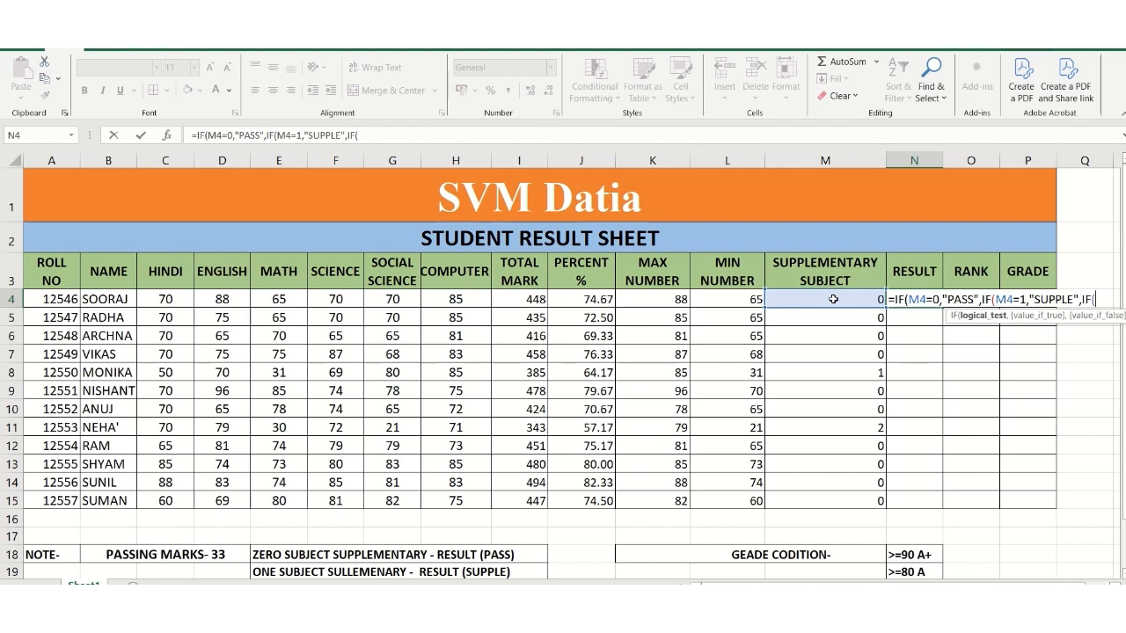
{"action": "left_click", "coordinate": [833, 299]}
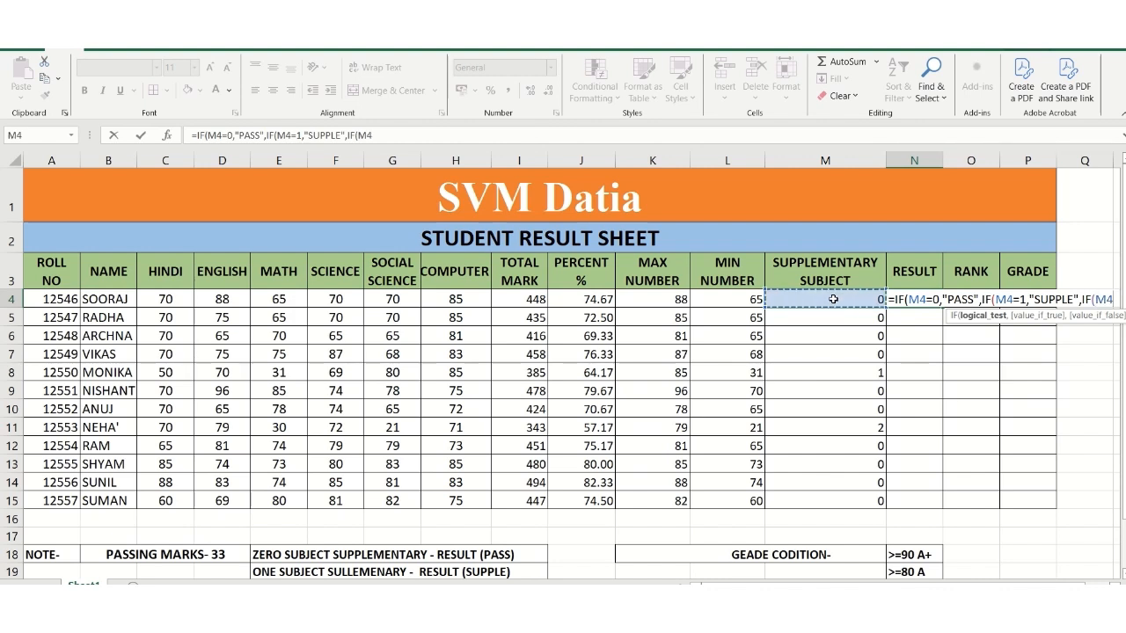
{"action": "type", "text": "="}
{"action": "type", "text": "2"}
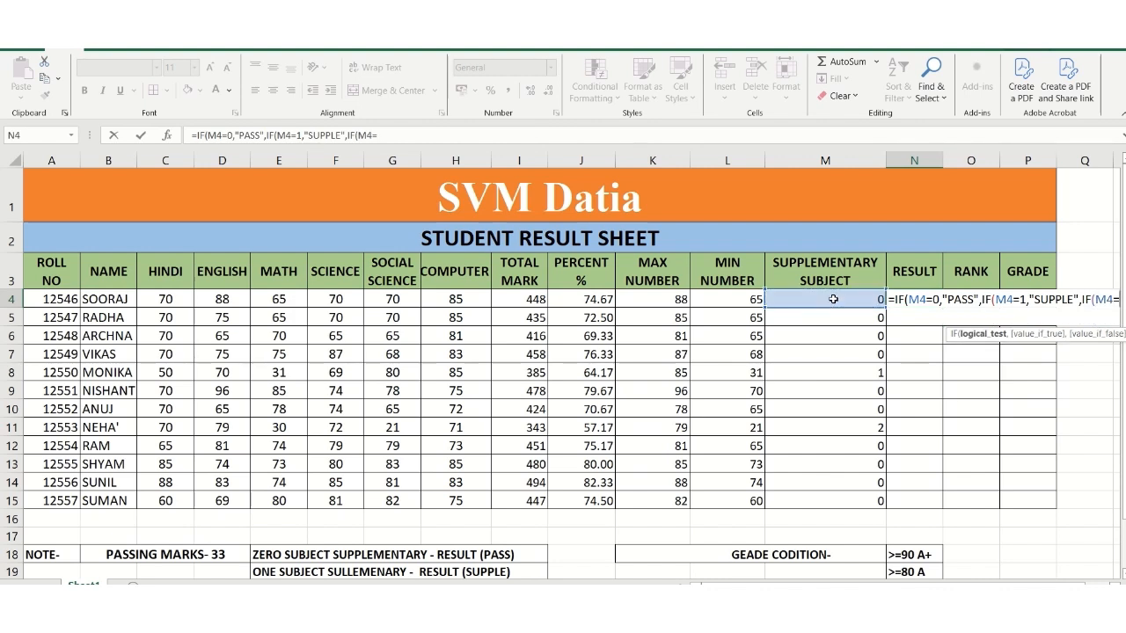
{"action": "type", "text": ","}
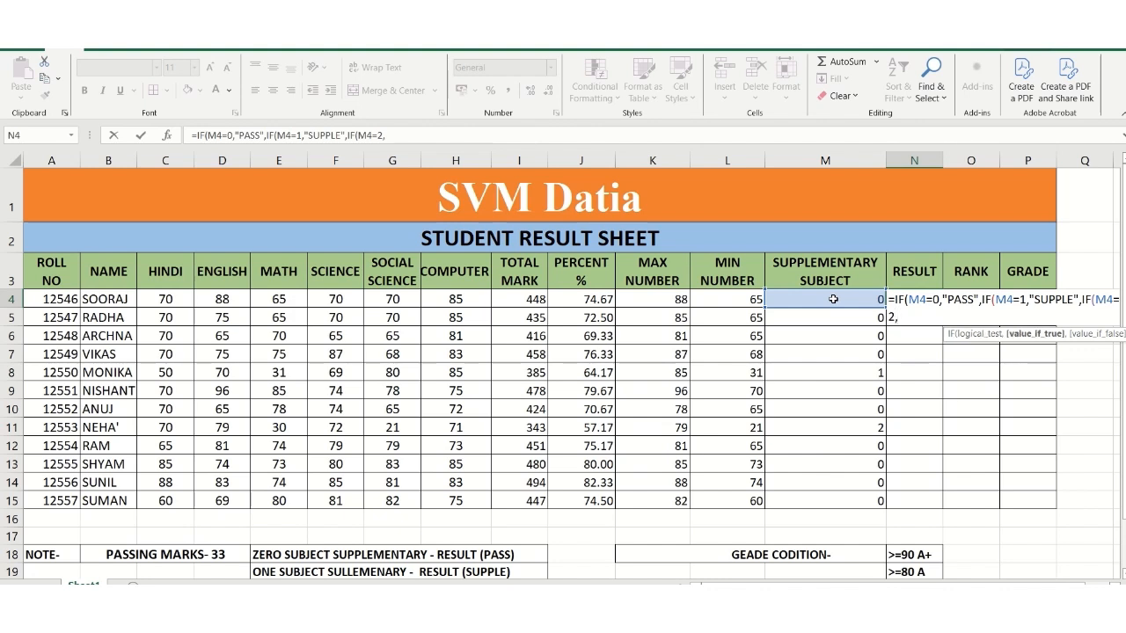
{"action": "type", "text": "\"FAIL\"))"}
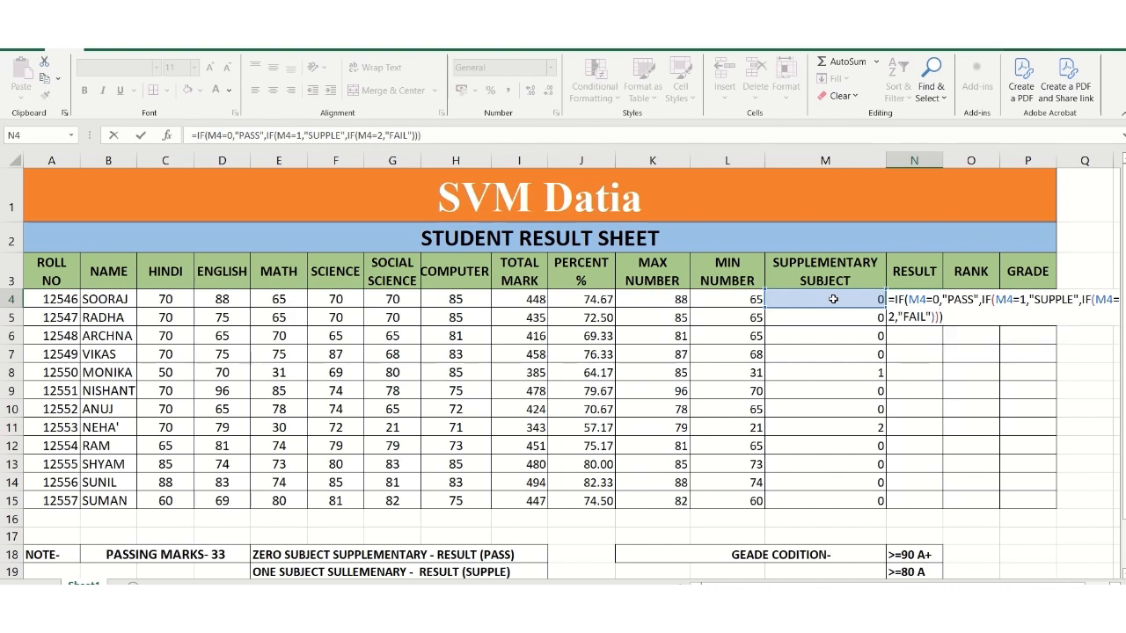
{"action": "key", "text": "Return"}
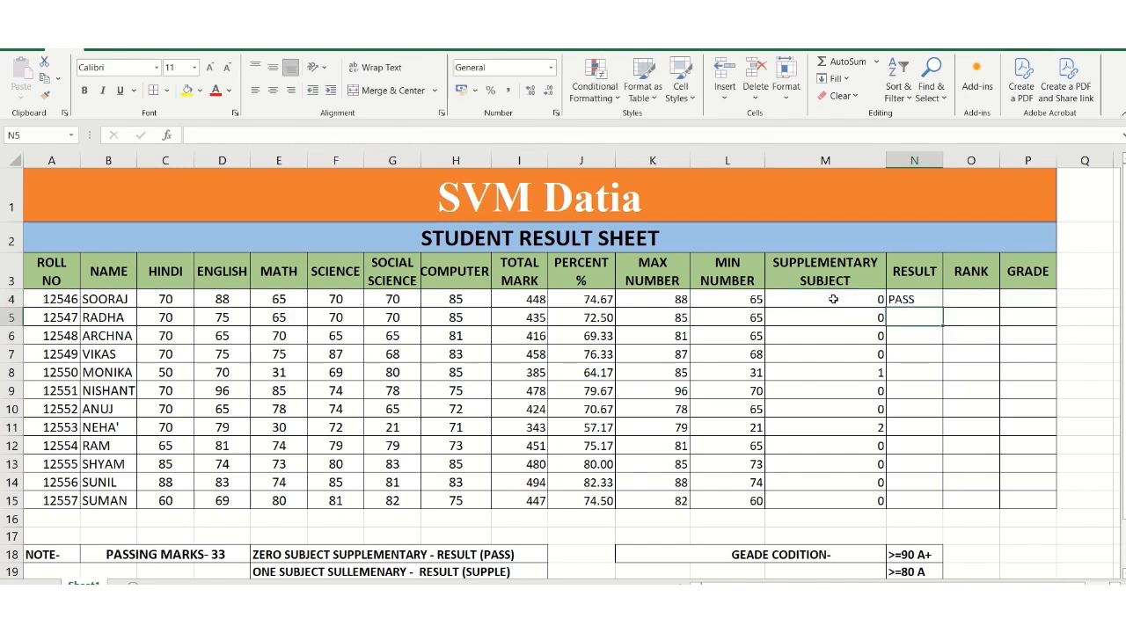
{"action": "left_click", "coordinate": [924, 295]}
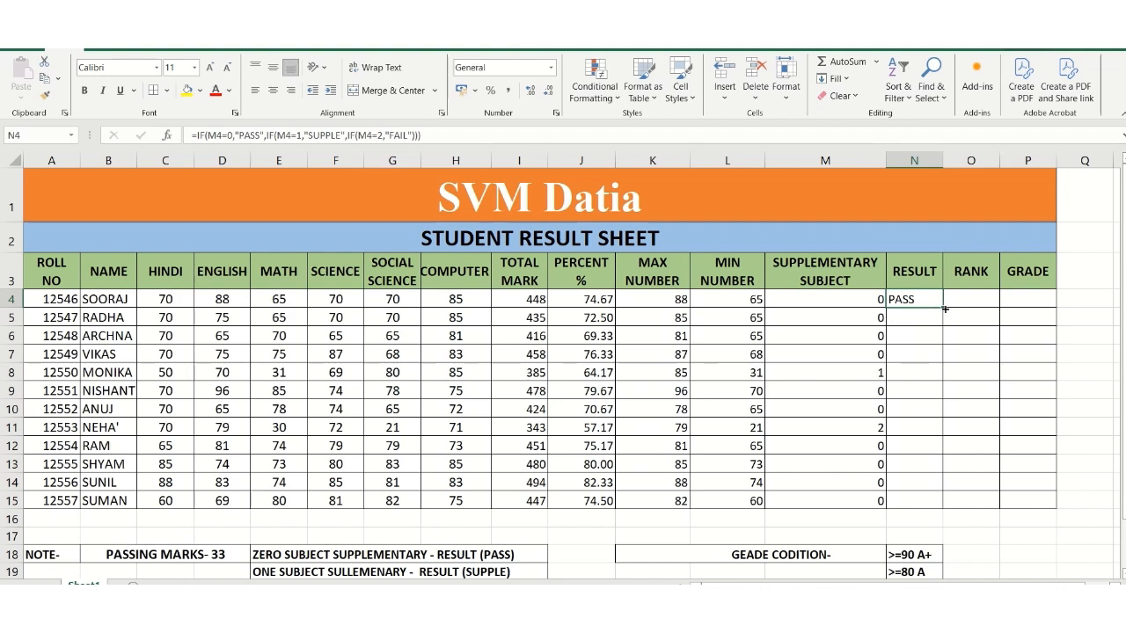
{"action": "left_click_drag", "start_coordinate": [944, 308], "coordinate": [935, 508]}
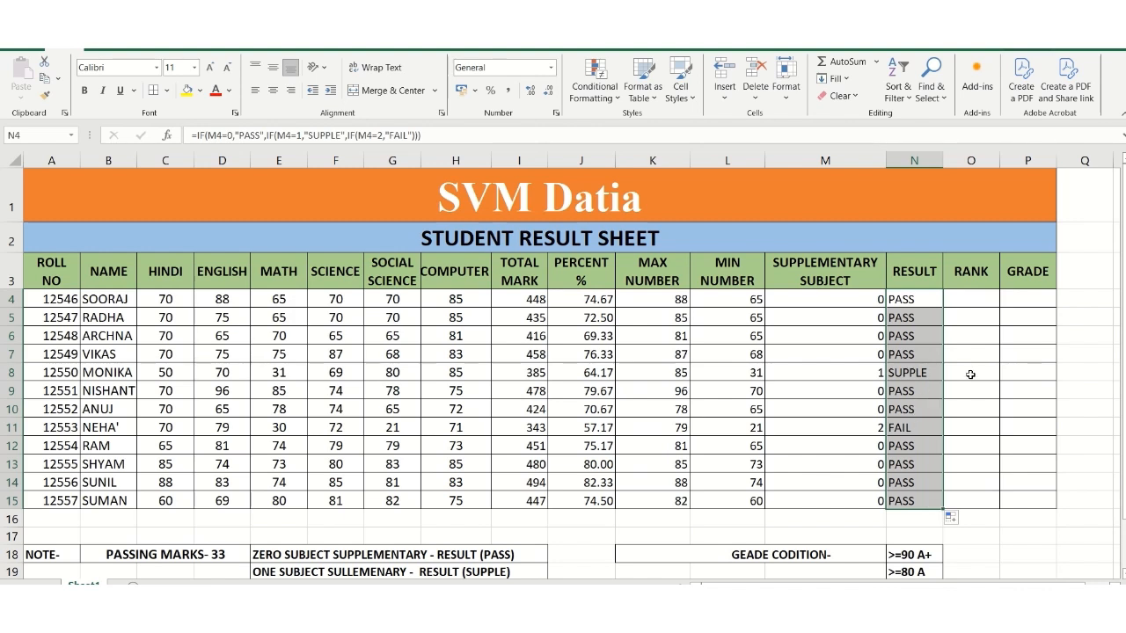
Rank the first student's percentage in O4 with =RANK(J4,$J$4:$J$15)
{"action": "left_click", "coordinate": [980, 301]}
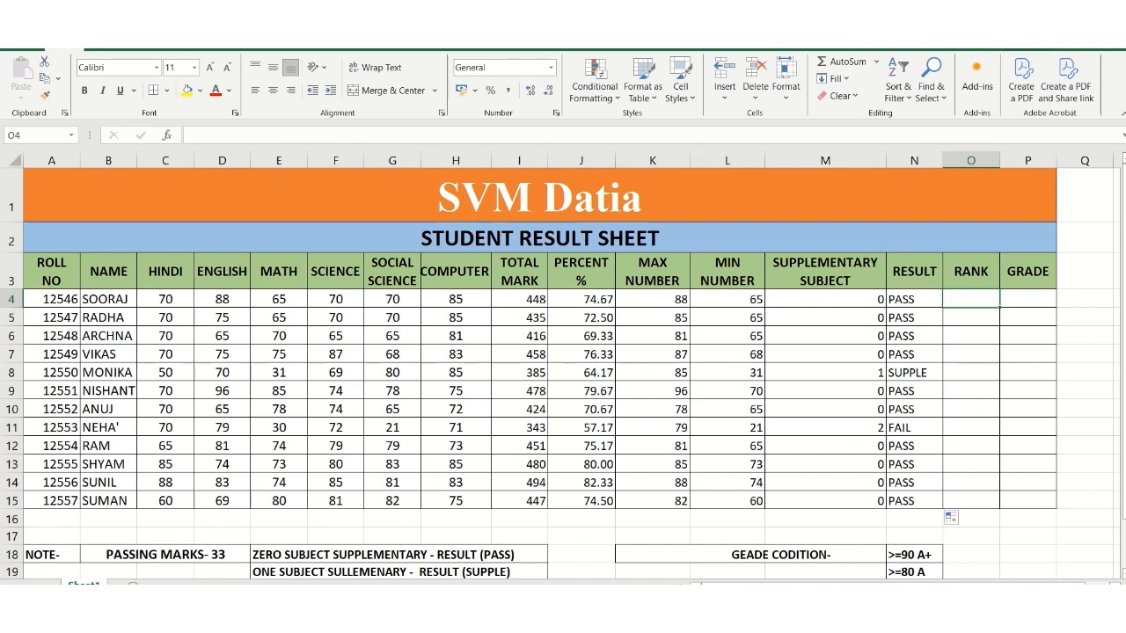
{"action": "scroll", "coordinate": [951, 517], "scroll_direction": "up", "scroll_amount": 2}
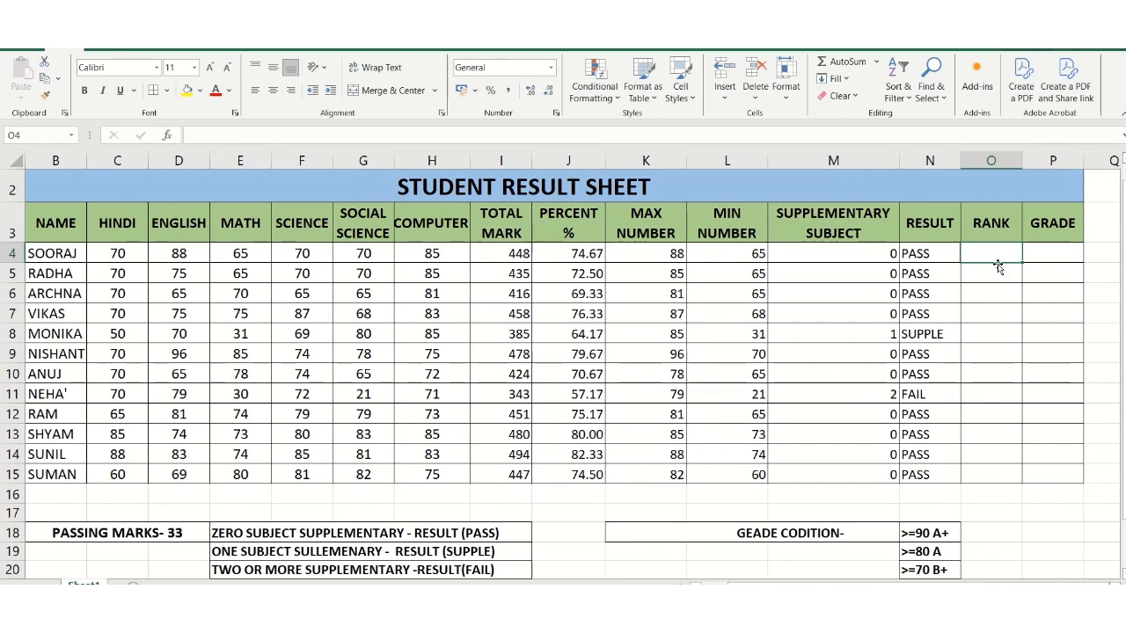
{"action": "type", "text": "="}
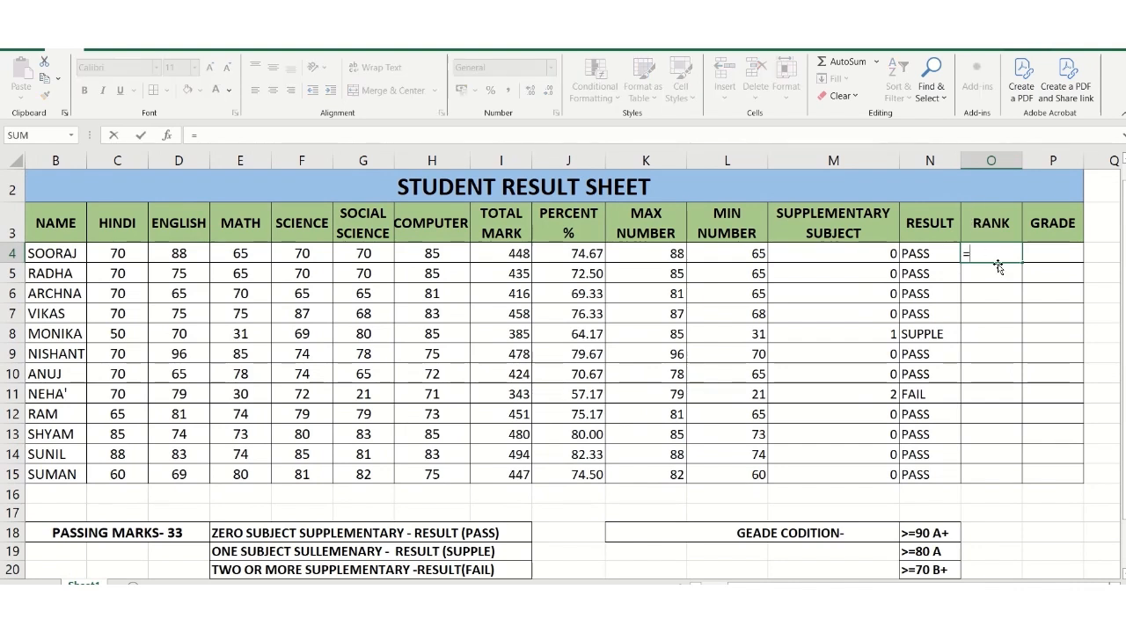
{"action": "type", "text": "RA"}
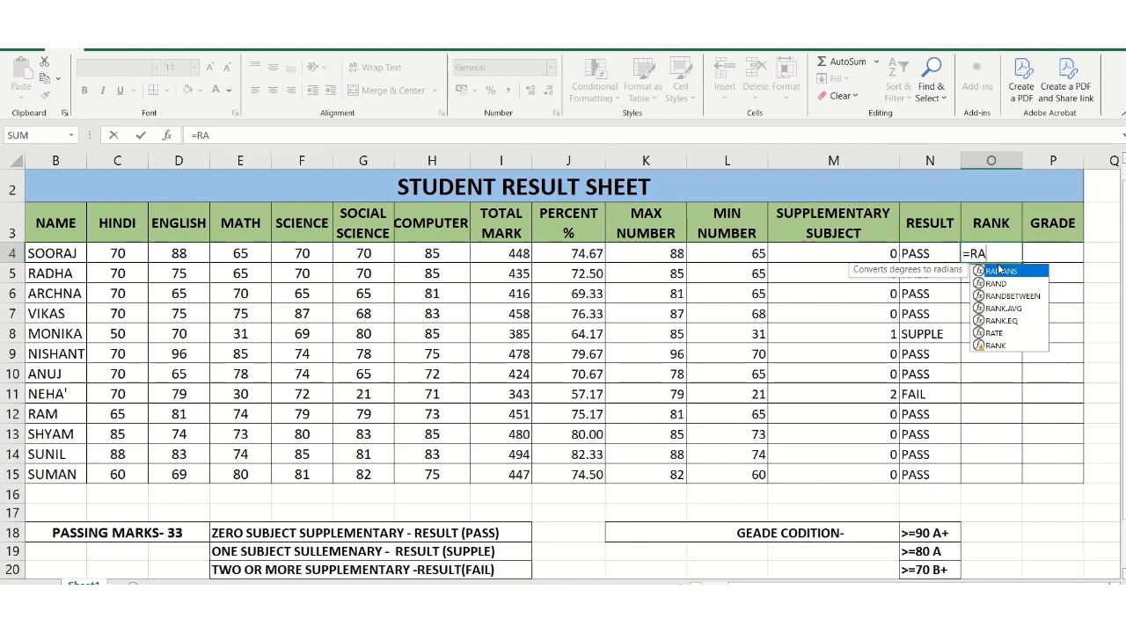
{"action": "type", "text": "NK("}
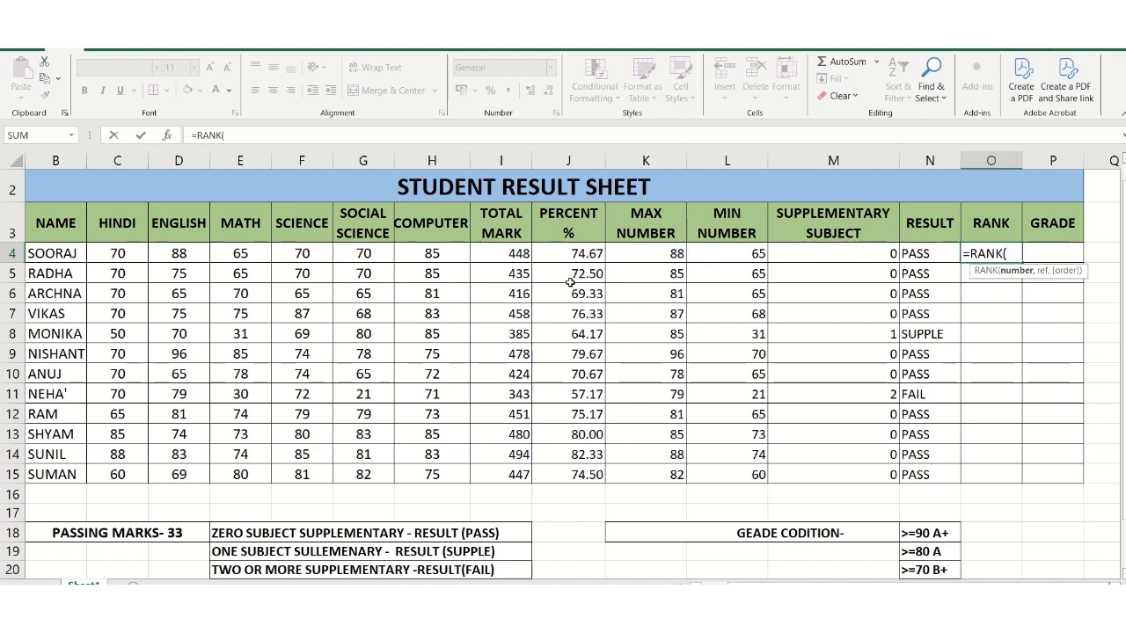
{"action": "left_click", "coordinate": [569, 252]}
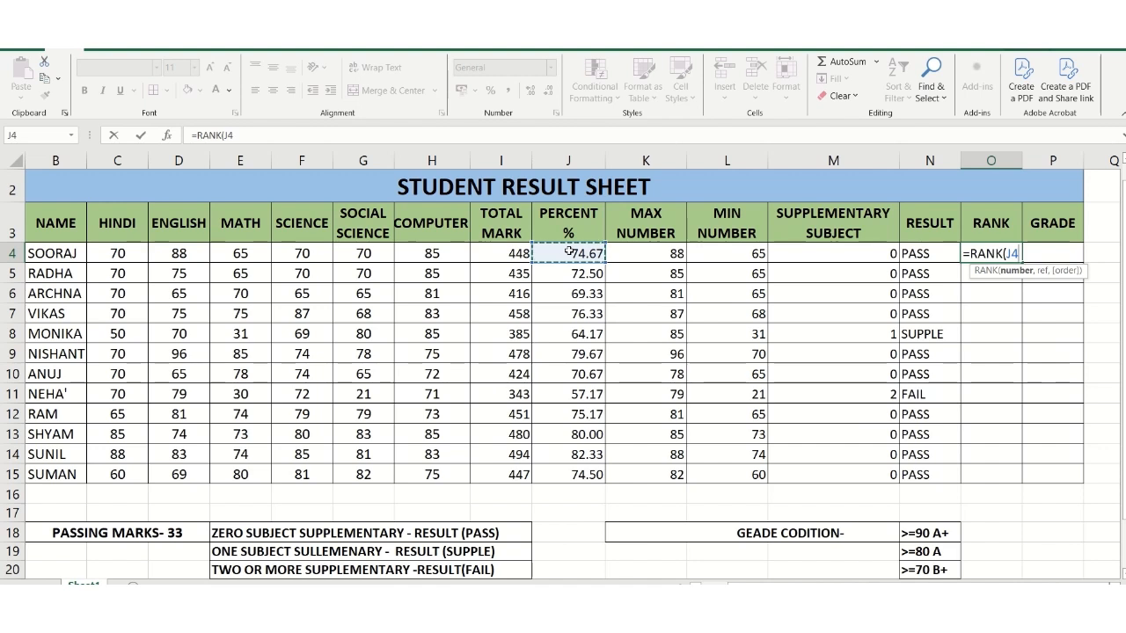
{"action": "type", "text": ","}
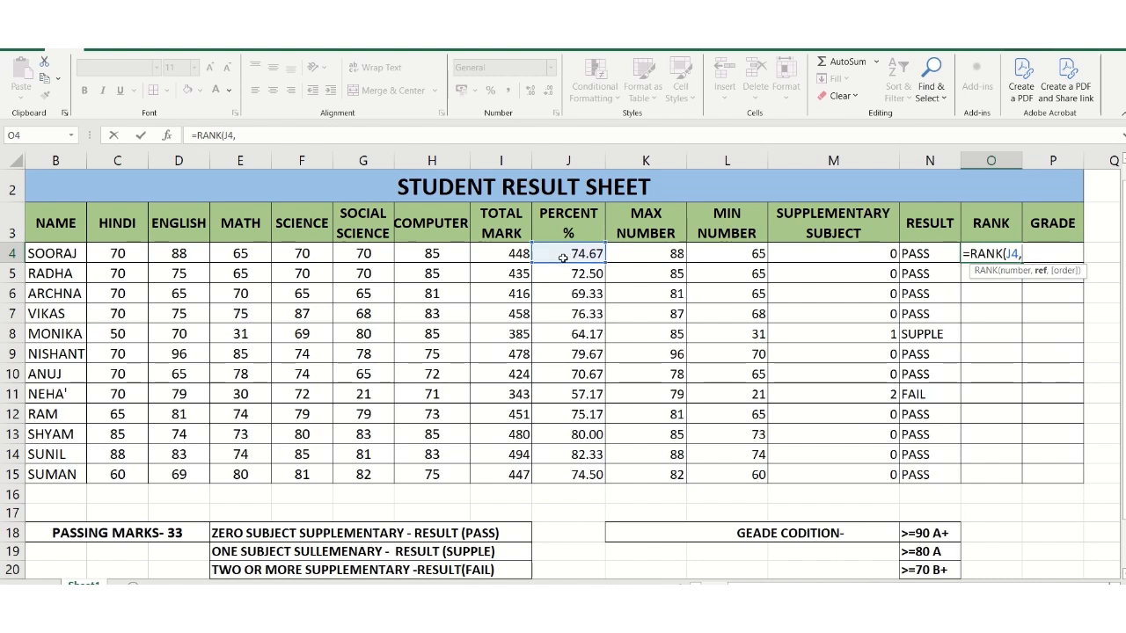
{"action": "left_click_drag", "start_coordinate": [563, 258], "coordinate": [572, 473]}
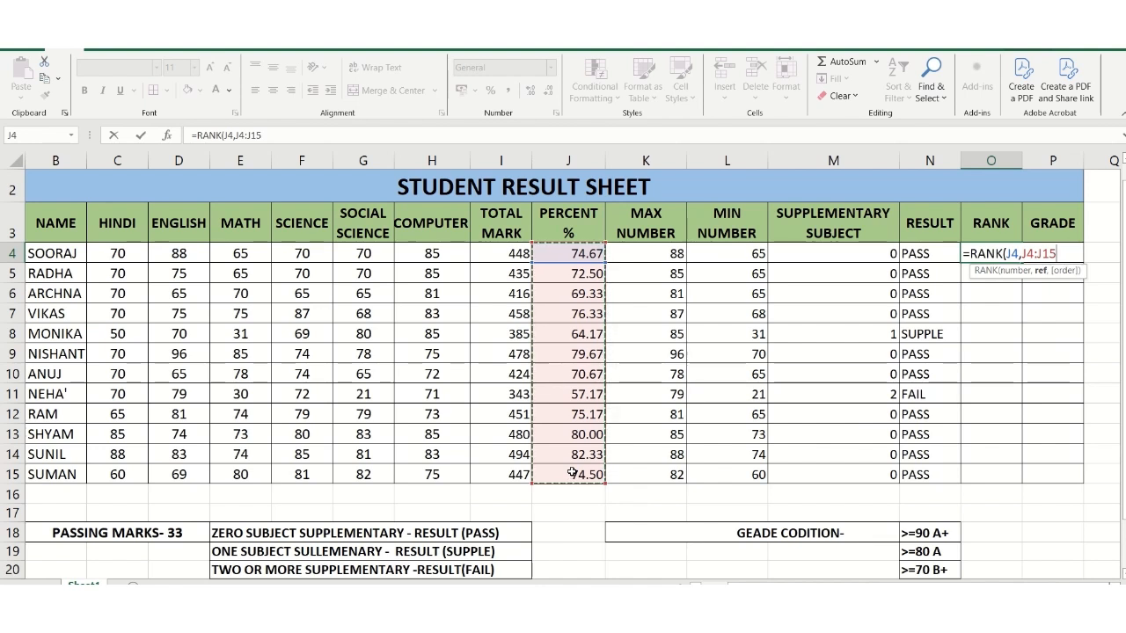
{"action": "key", "text": "F4"}
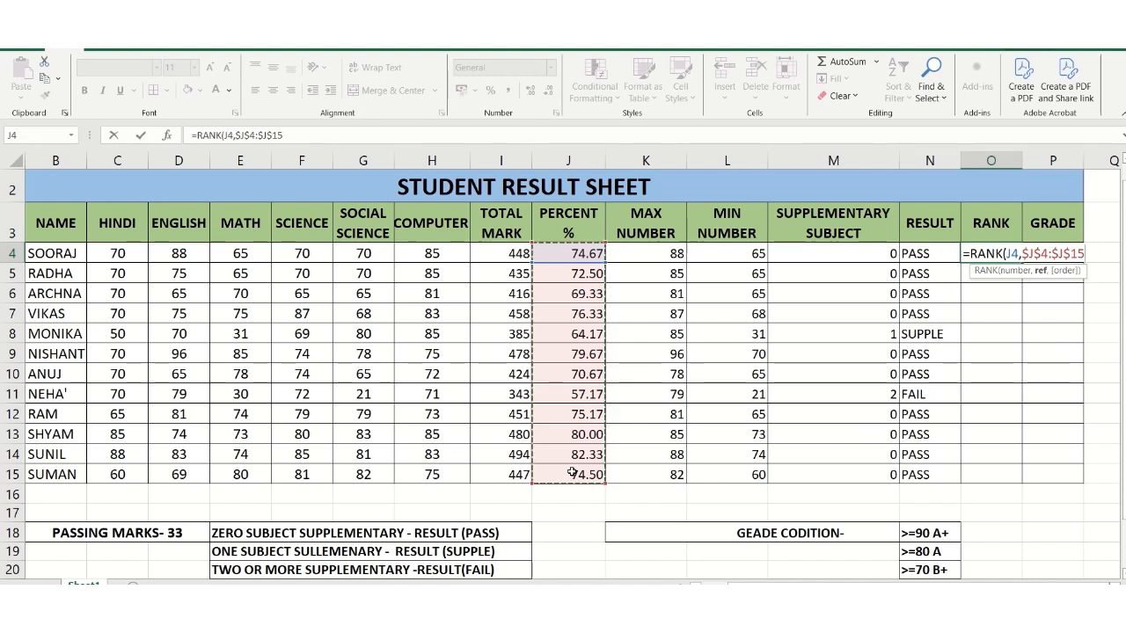
{"action": "type", "text": ")"}
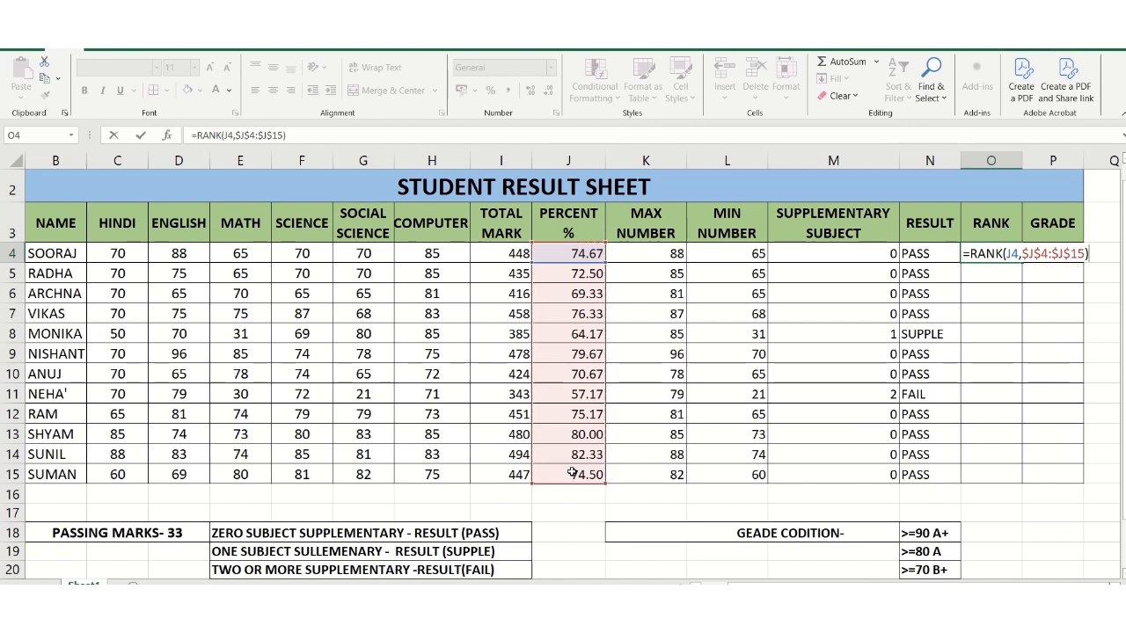
{"action": "key", "text": "Return"}
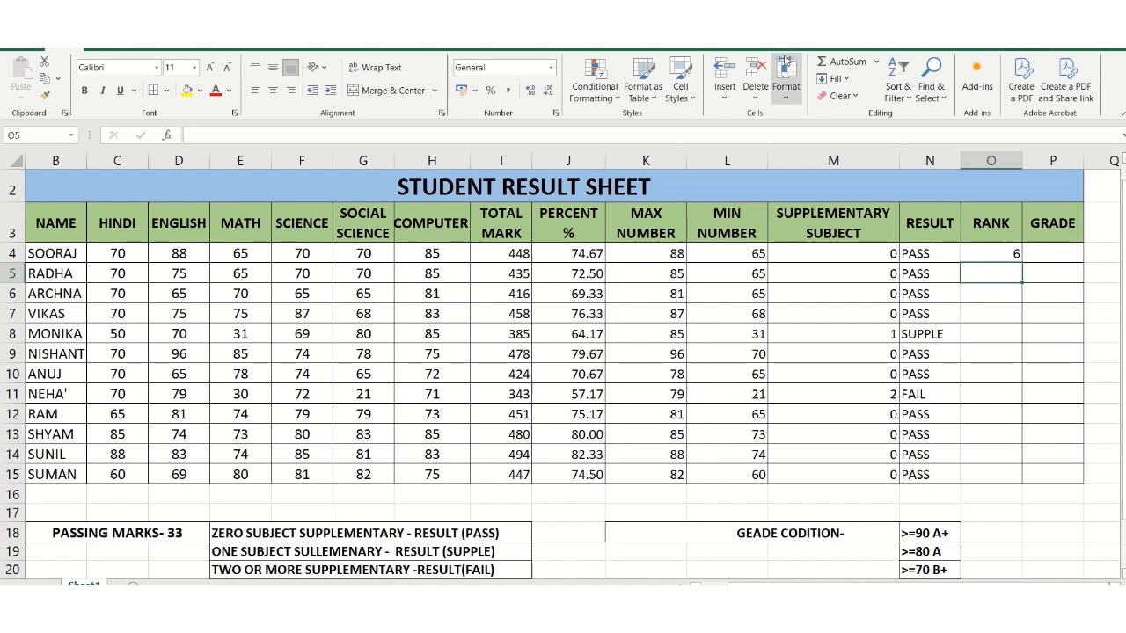
Rank the second student's percentage in O5 with =RANK(J5,$J$4:$J$15)
{"action": "mouse_move", "coordinate": [651, 18]}
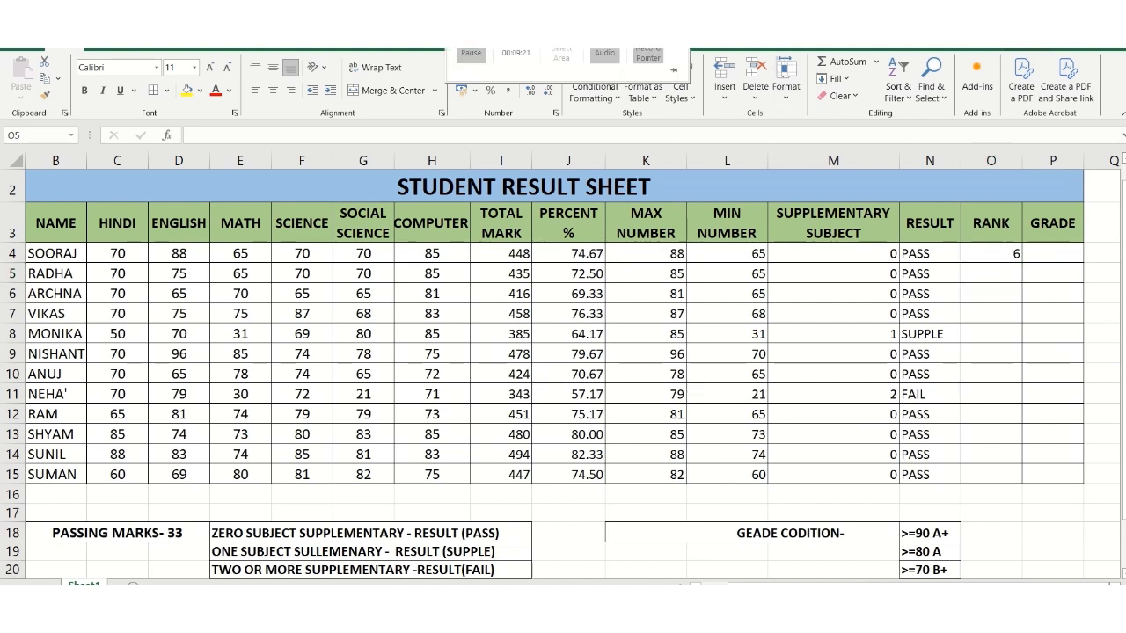
{"action": "left_click", "coordinate": [1001, 268]}
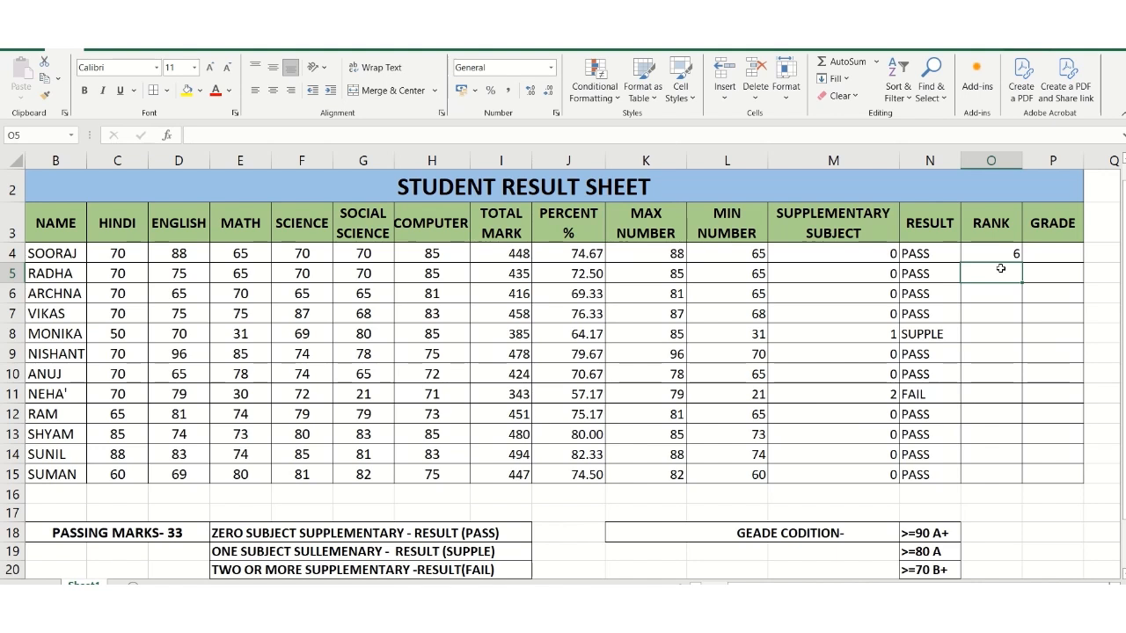
{"action": "type", "text": "="}
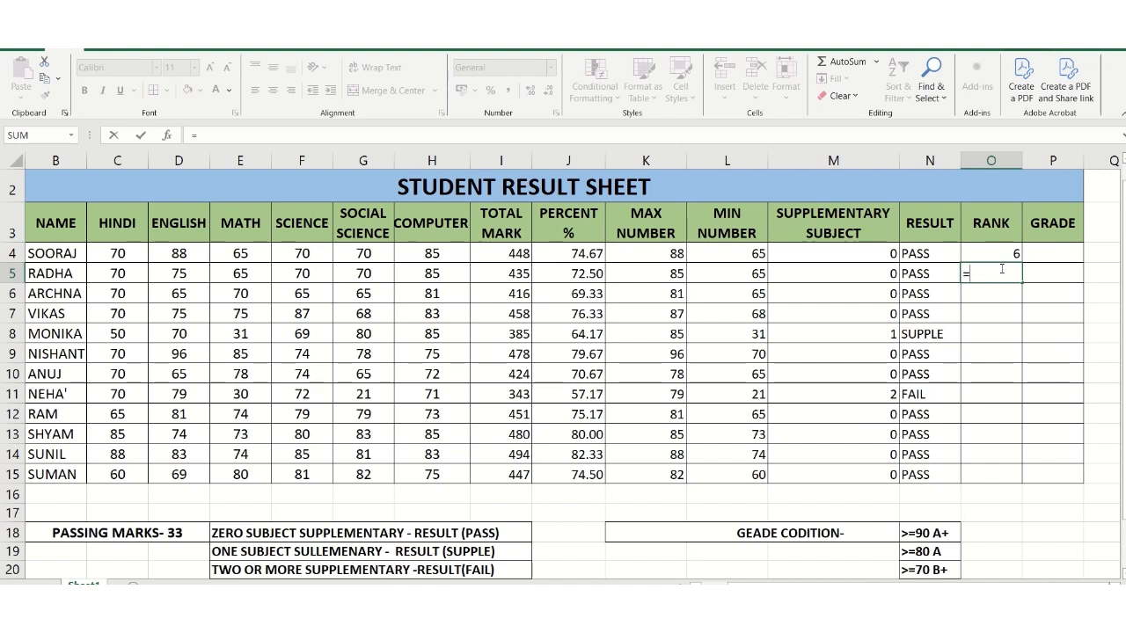
{"action": "type", "text": "RANK"}
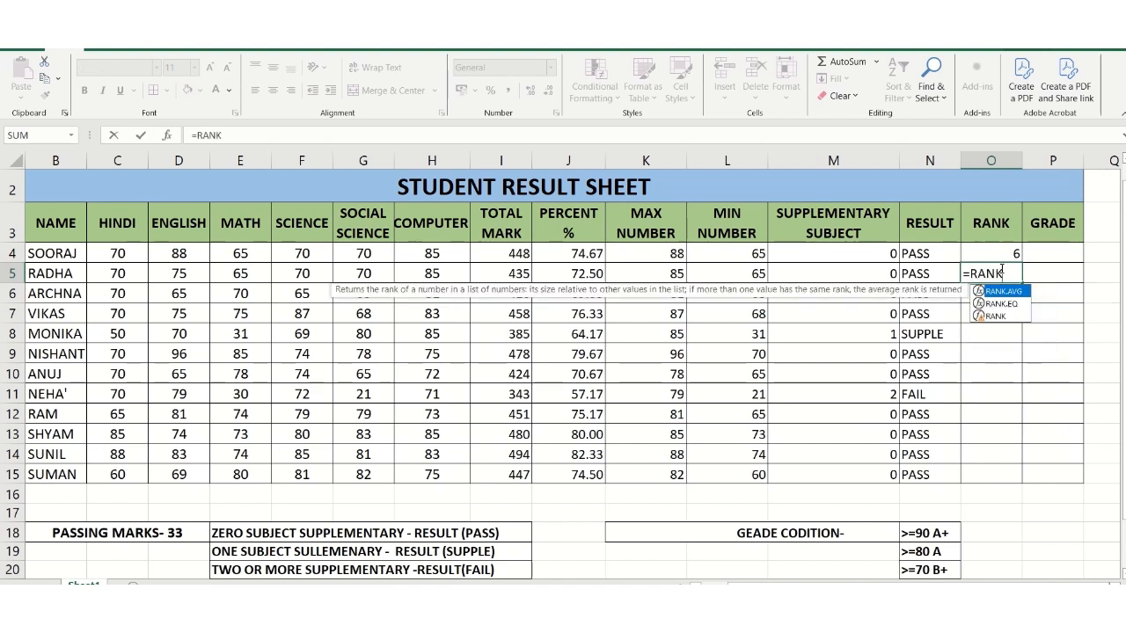
{"action": "type", "text": "("}
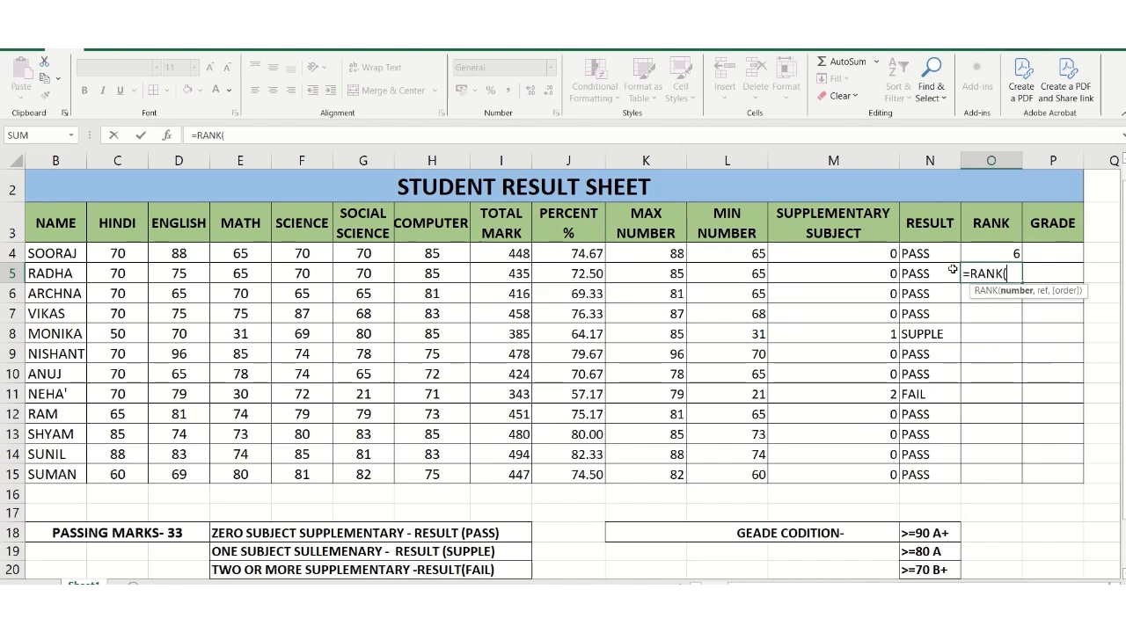
{"action": "left_click", "coordinate": [570, 275]}
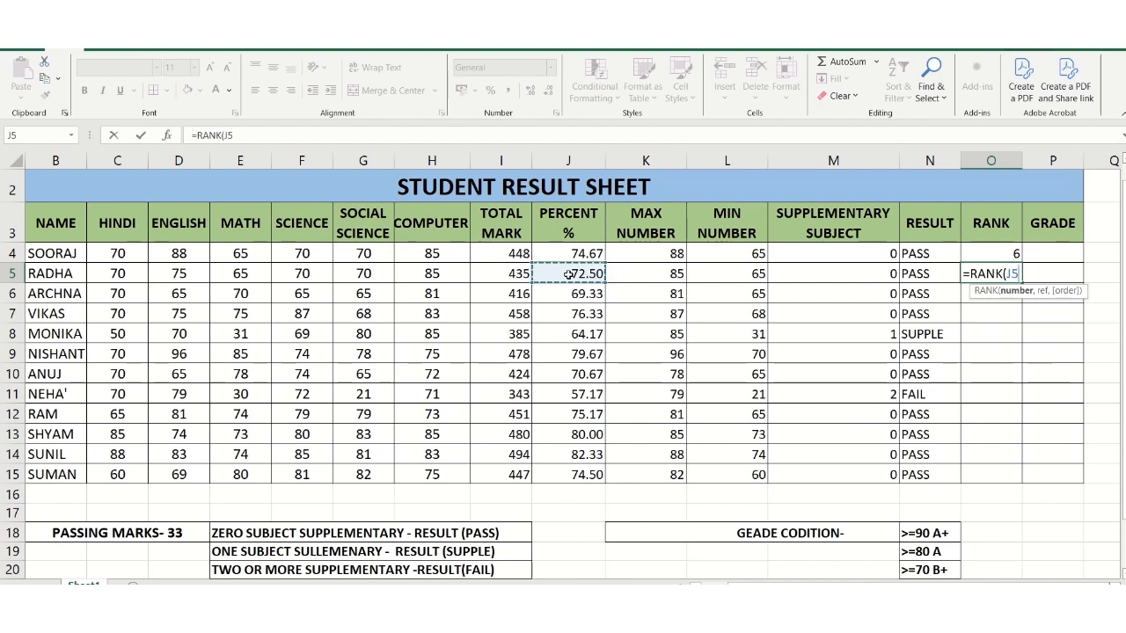
{"action": "type", "text": ","}
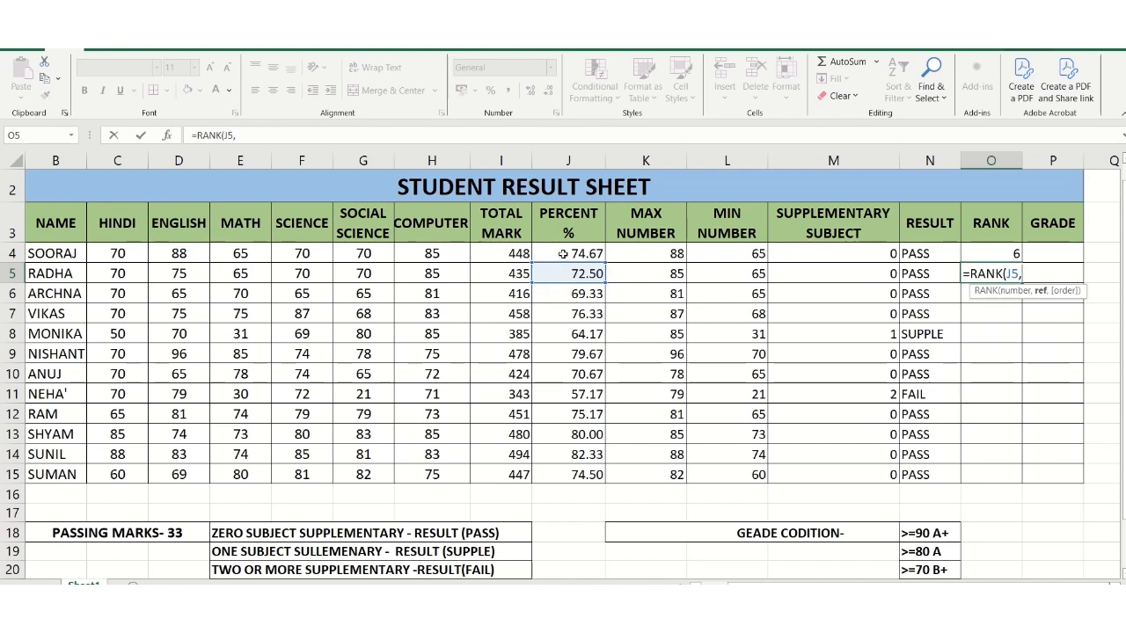
{"action": "left_click_drag", "start_coordinate": [563, 253], "coordinate": [591, 472]}
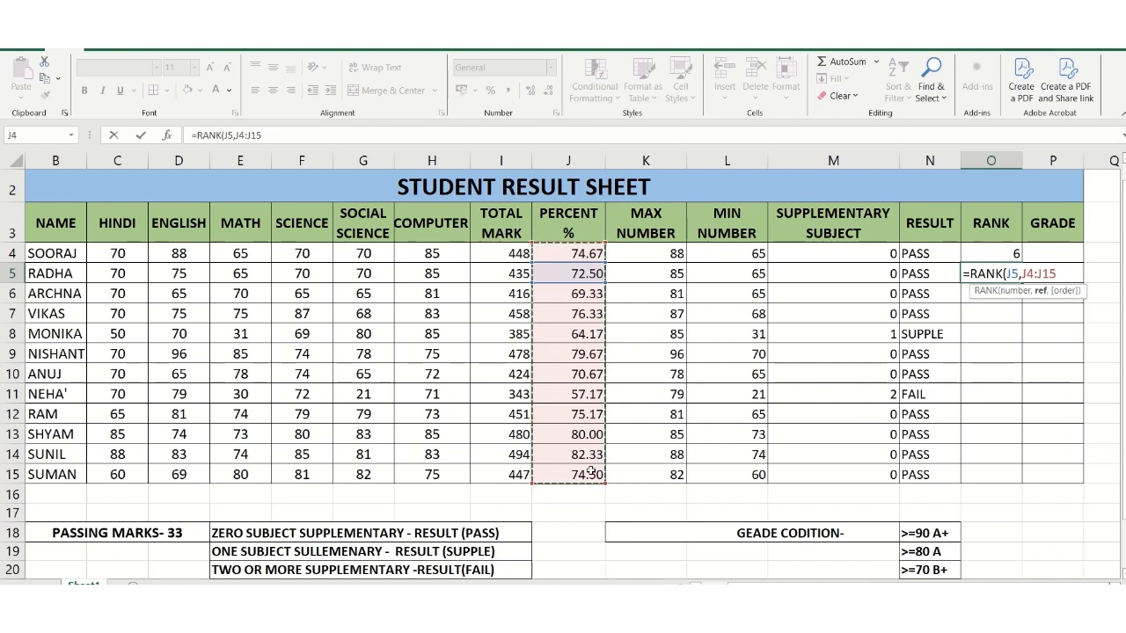
{"action": "key", "text": "F4"}
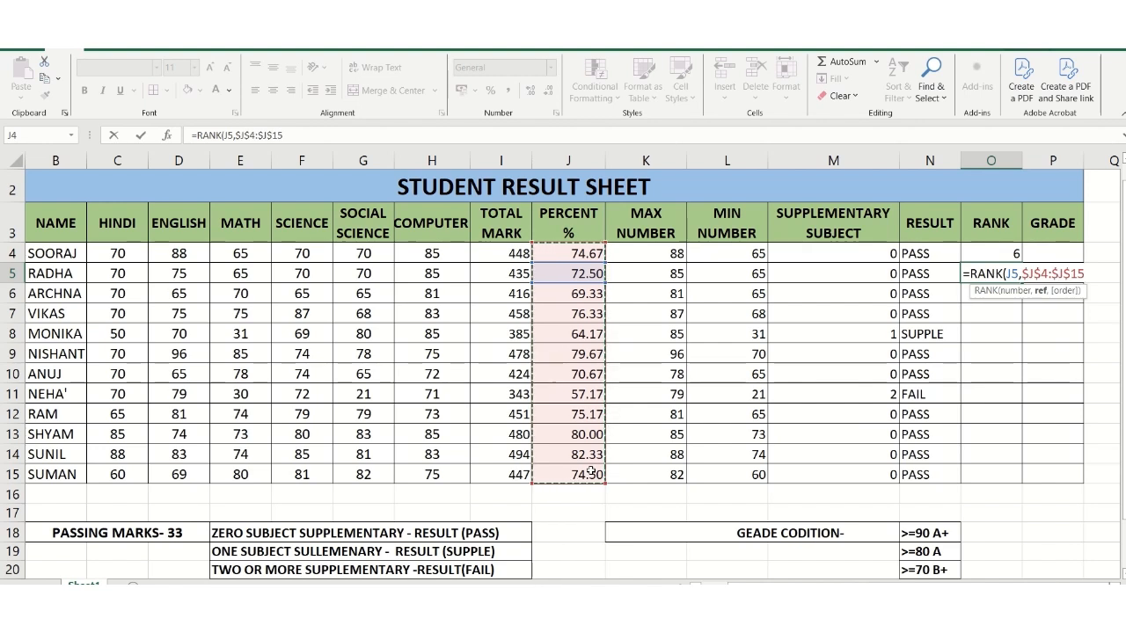
{"action": "type", "text": ")"}
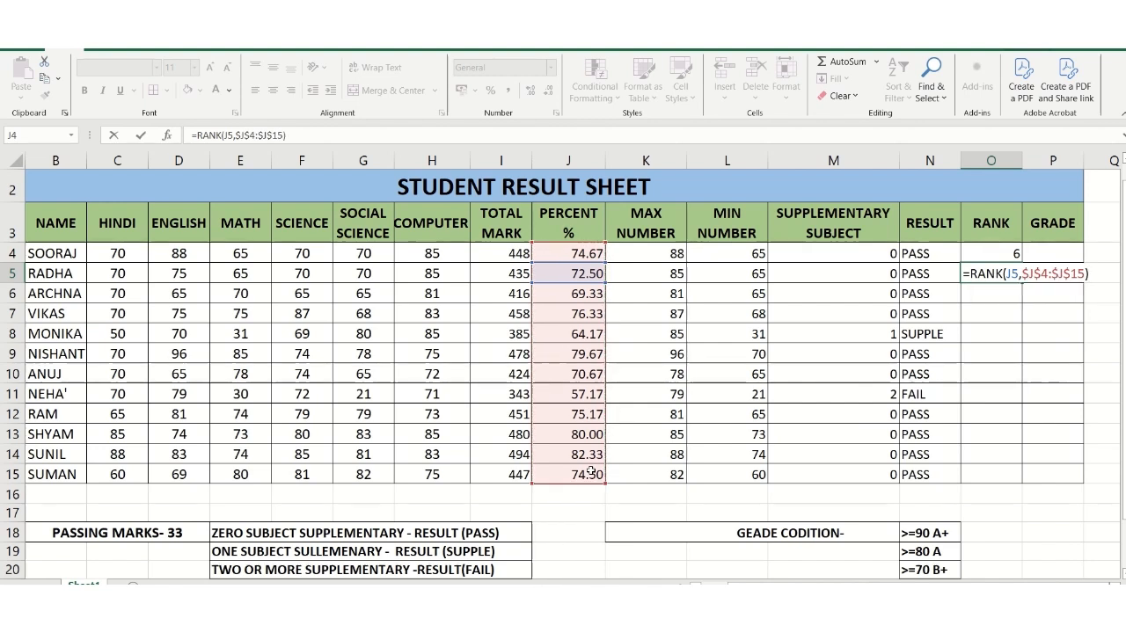
{"action": "key", "text": "Return"}
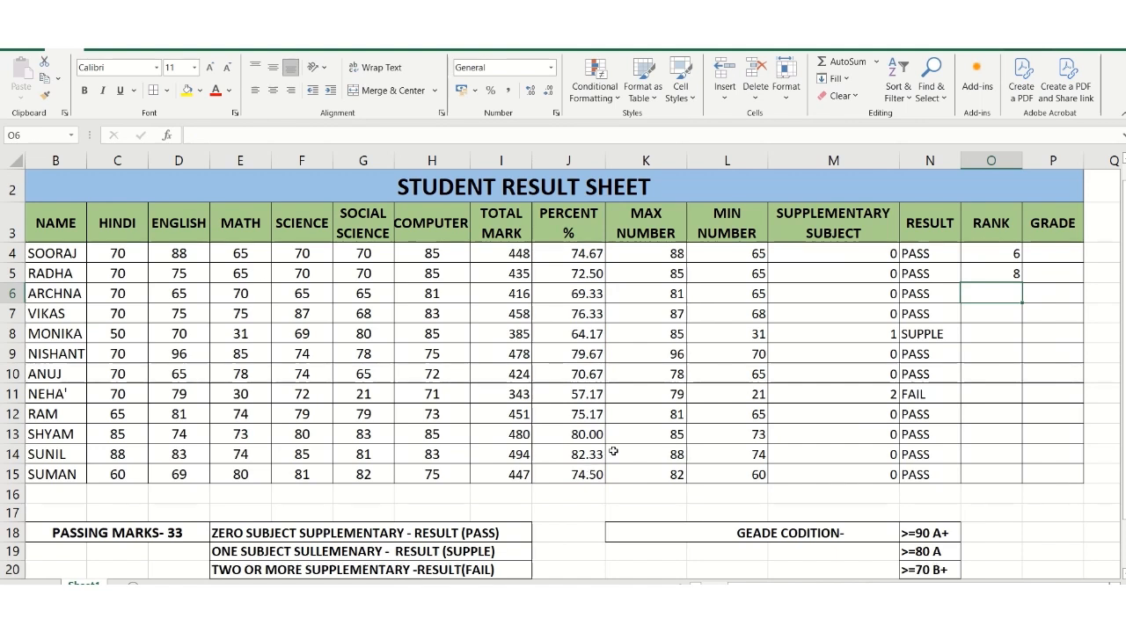
Fill the rank formula from O5 down to O15 for the remaining students
{"action": "left_click", "coordinate": [976, 273]}
{"action": "left_click_drag", "start_coordinate": [1021, 282], "coordinate": [1032, 411]}
{"action": "left_click_drag", "start_coordinate": [1019, 452], "coordinate": [1017, 476]}
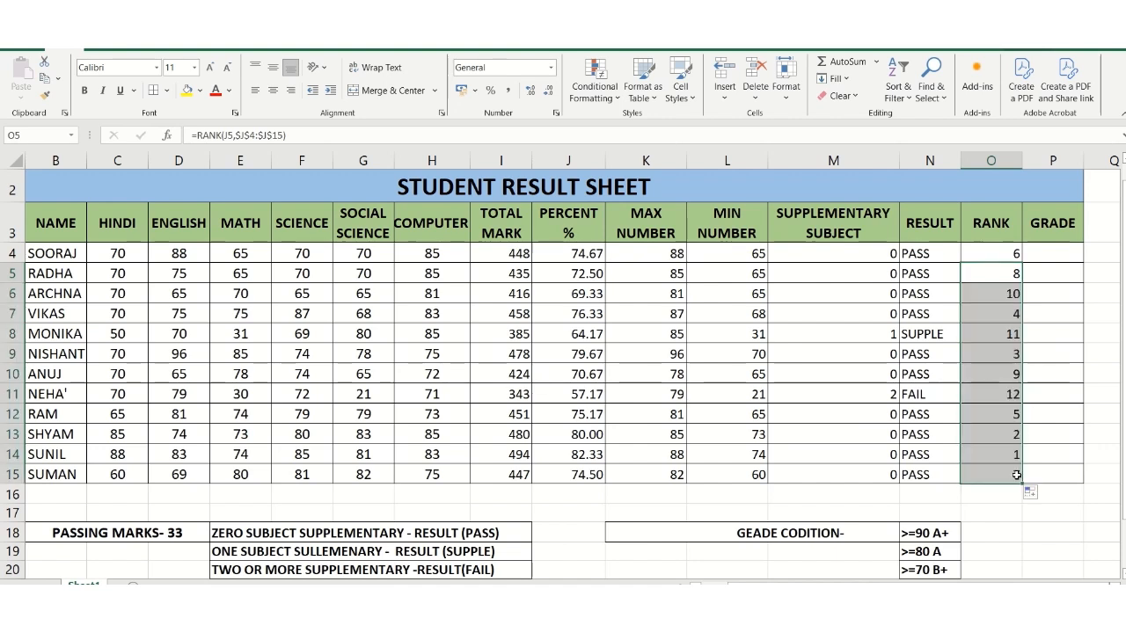
Select the first student's grade cell P4 and review the grade conditions listed in N18:N25
{"action": "left_click", "coordinate": [1043, 253]}
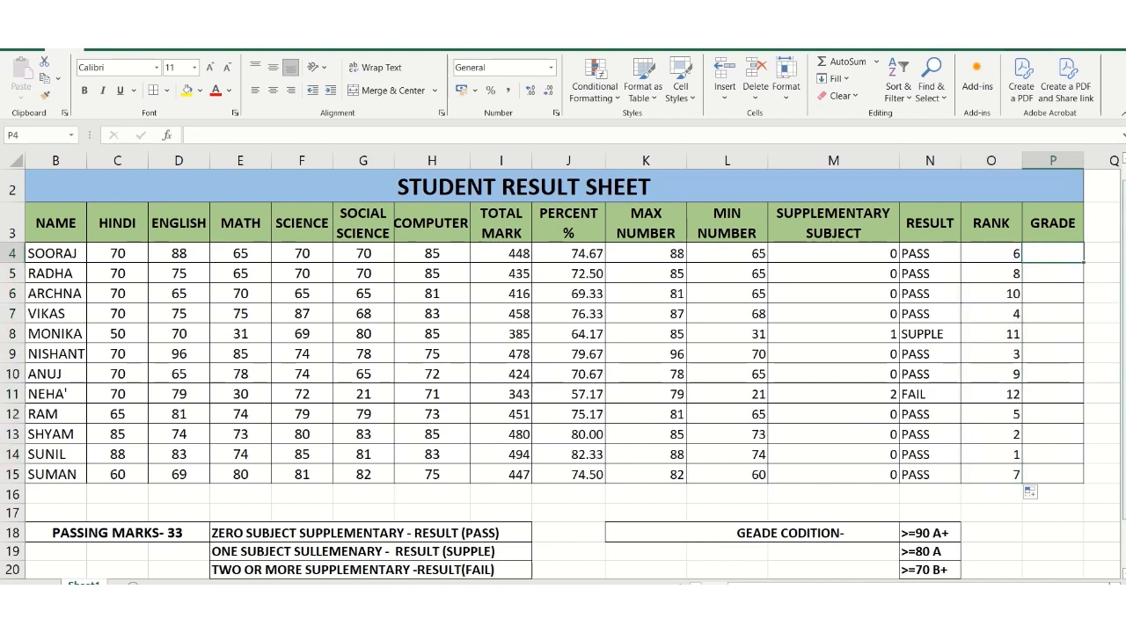
{"action": "scroll", "coordinate": [1006, 291], "scroll_direction": "down", "scroll_amount": 1}
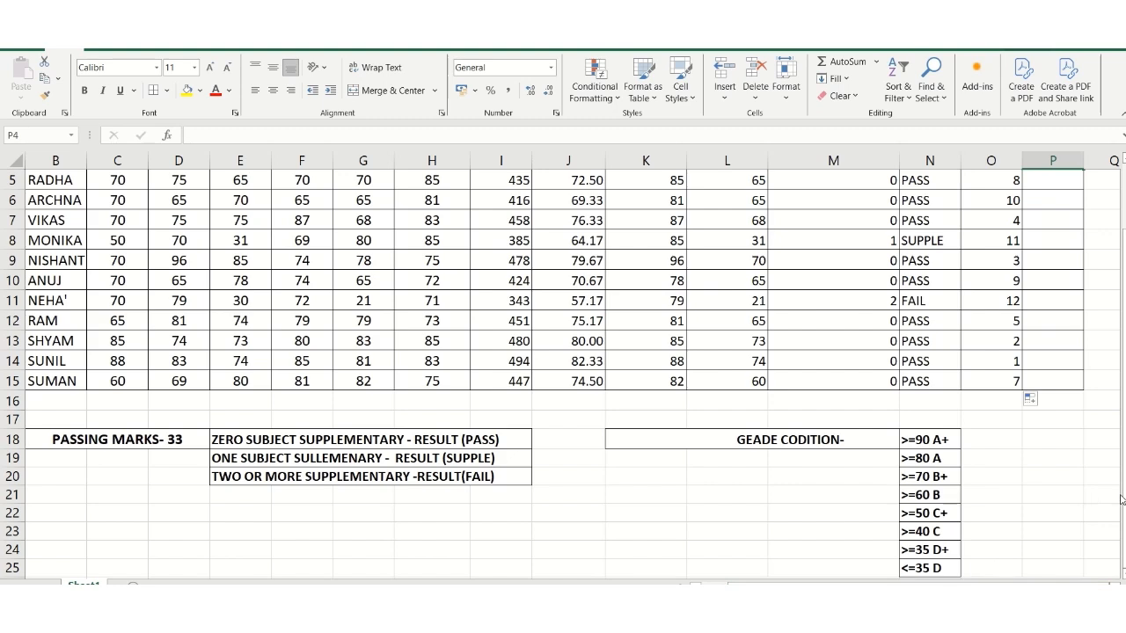
{"action": "left_click_drag", "start_coordinate": [1123, 495], "coordinate": [1123, 462]}
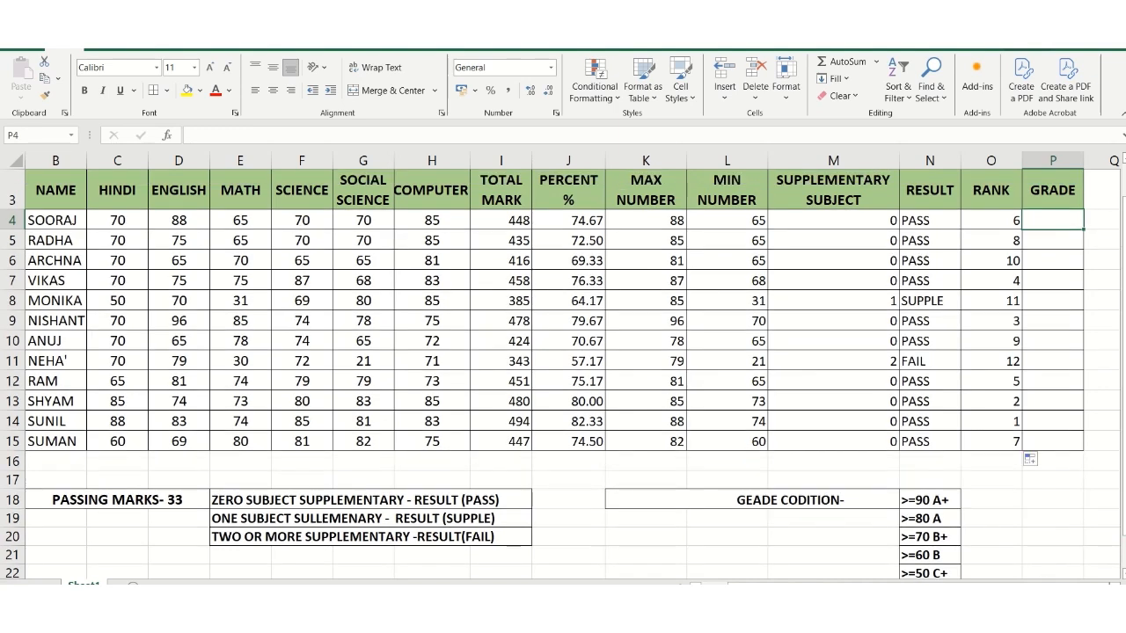
{"action": "left_click", "coordinate": [1003, 597]}
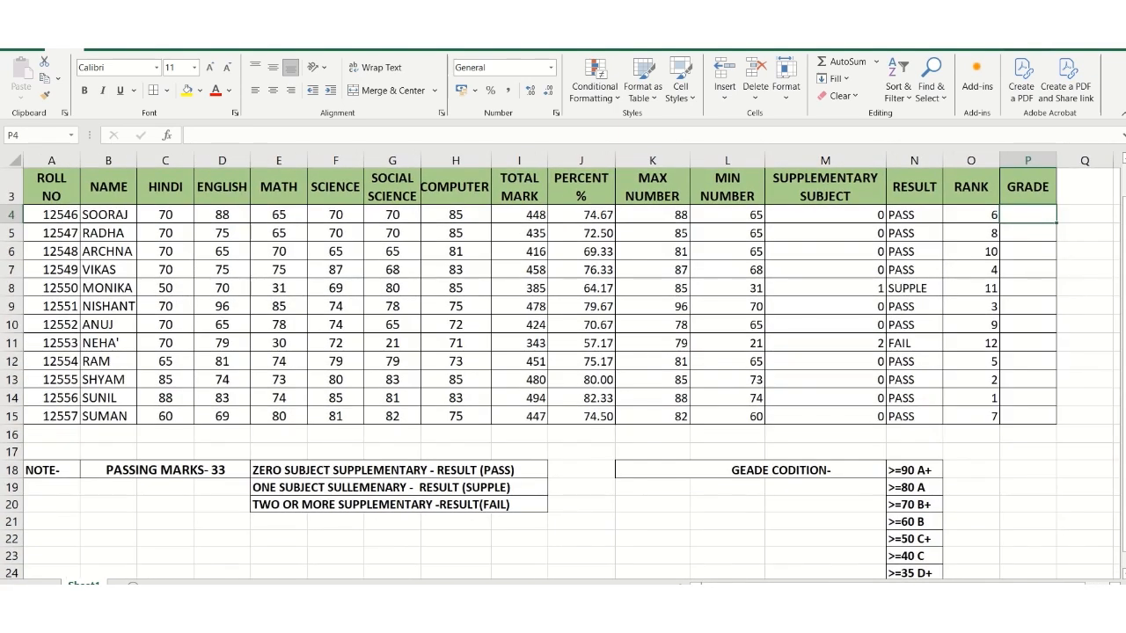
{"action": "left_click_drag", "start_coordinate": [1124, 394], "coordinate": [1123, 399]}
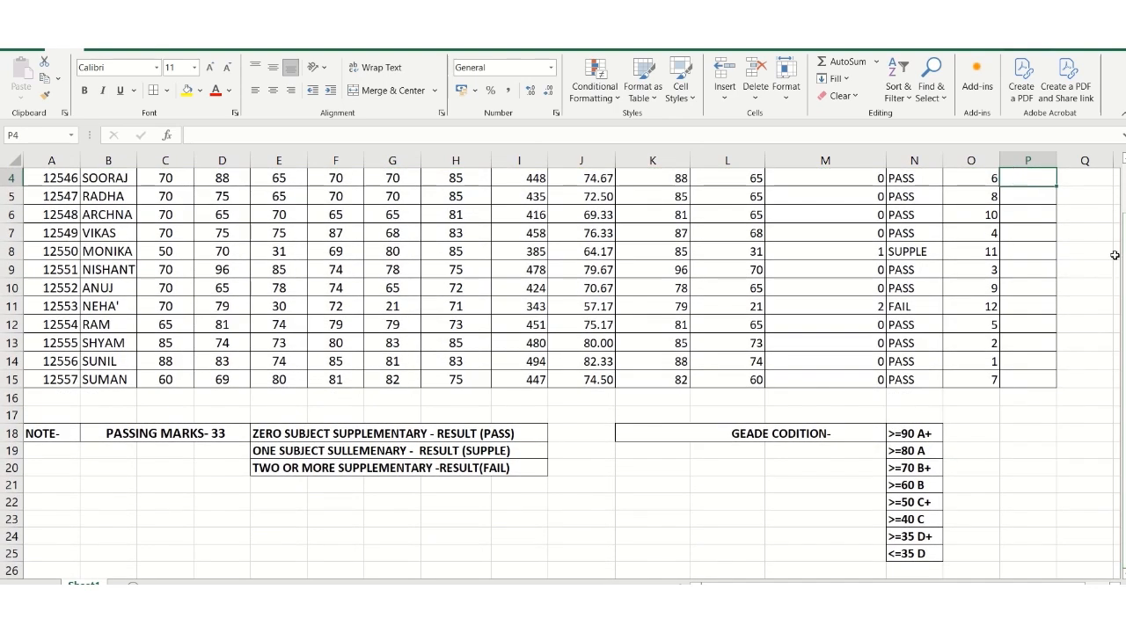
{"action": "left_click_drag", "start_coordinate": [1123, 280], "coordinate": [1124, 249]}
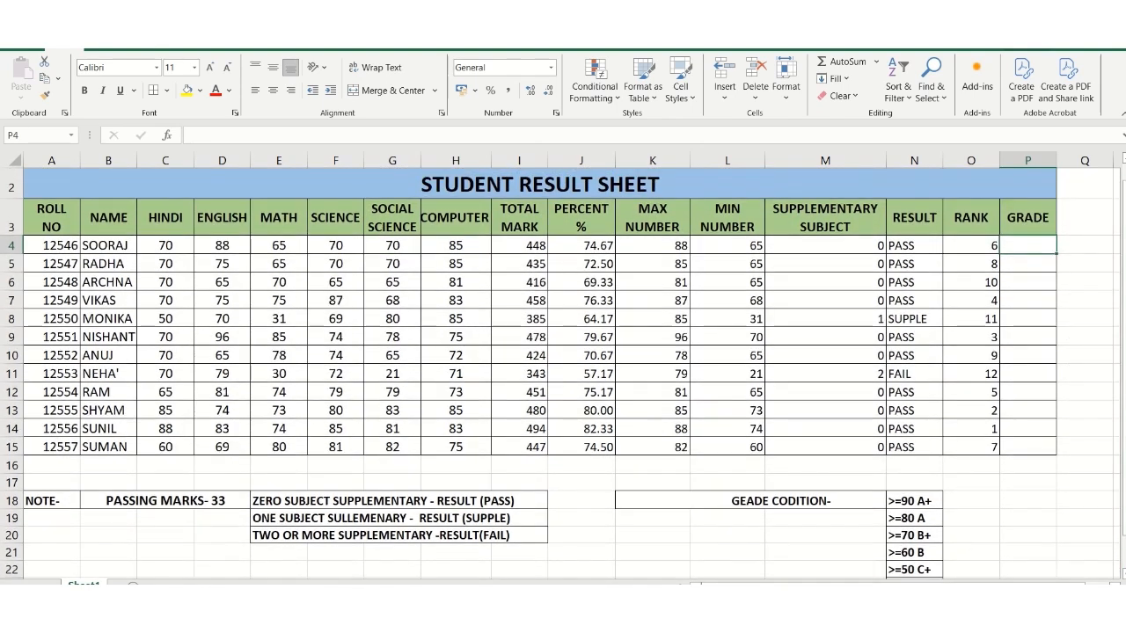
{"action": "left_click_drag", "start_coordinate": [1041, 598], "coordinate": [1037, 598]}
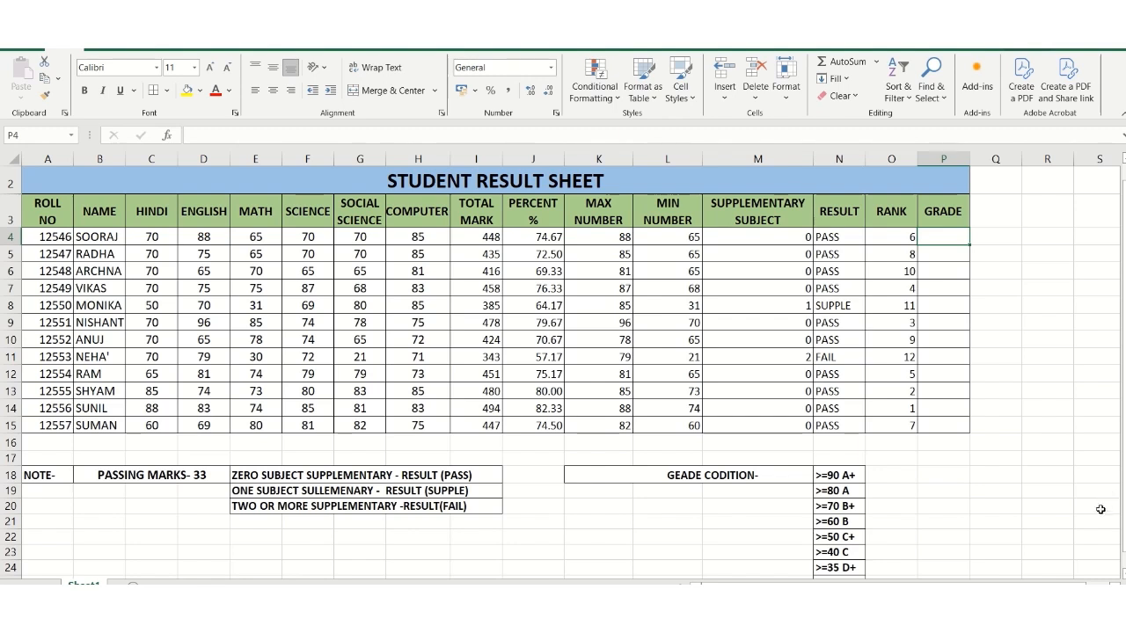
{"action": "left_click_drag", "start_coordinate": [1123, 438], "coordinate": [1124, 453]}
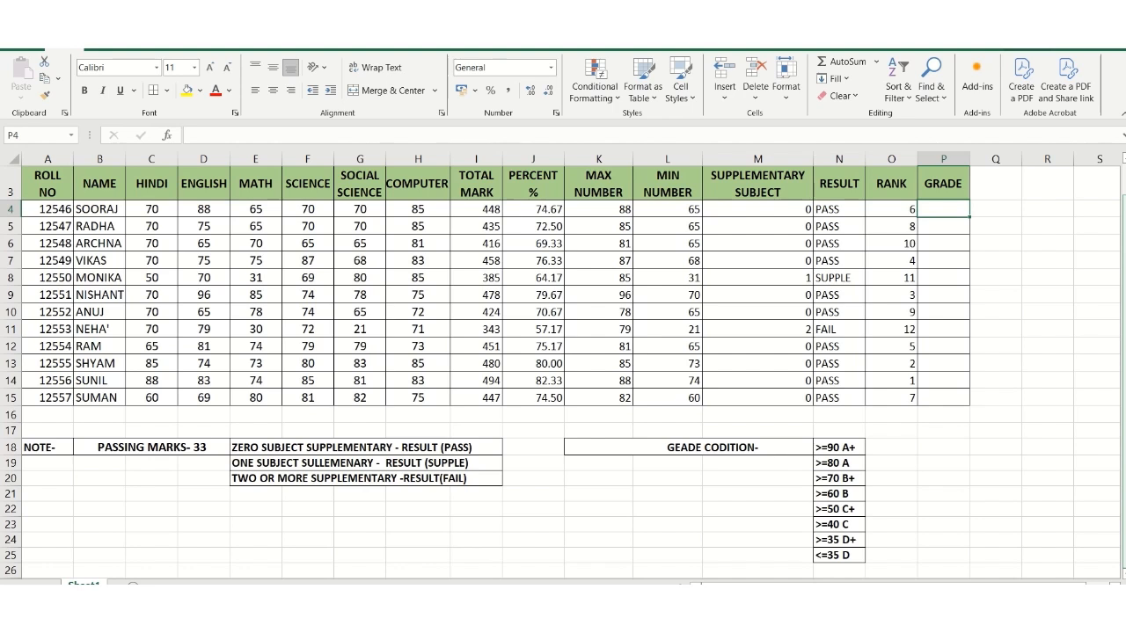
Start the grade formula in P4 with an IF that returns "A+" when J4>=90
{"action": "type", "text": "="}
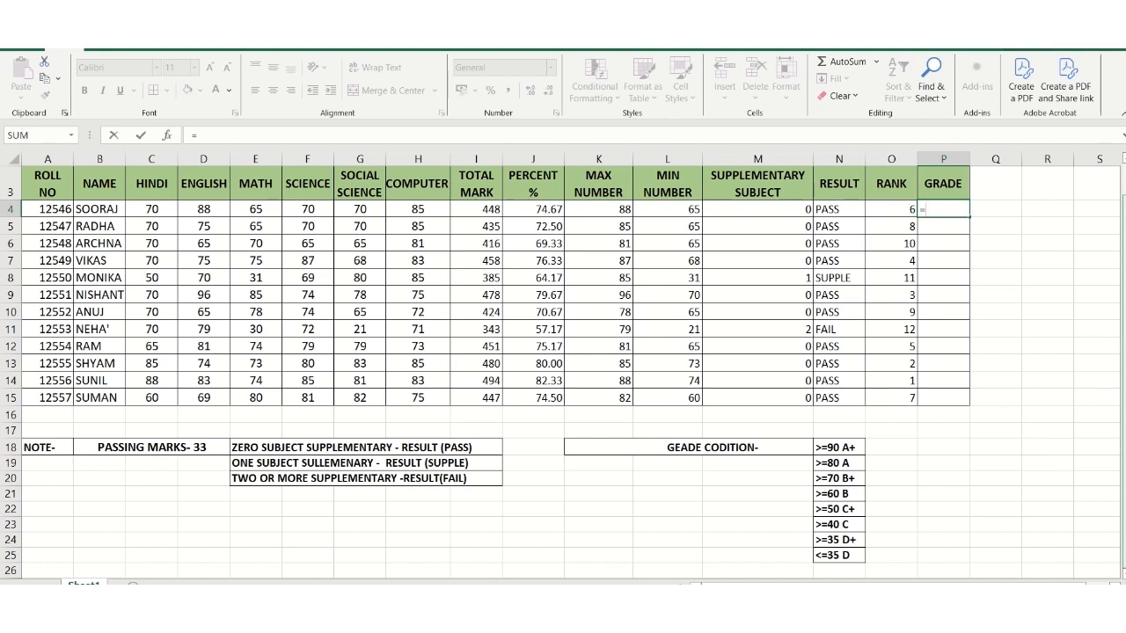
{"action": "type", "text": "IF"}
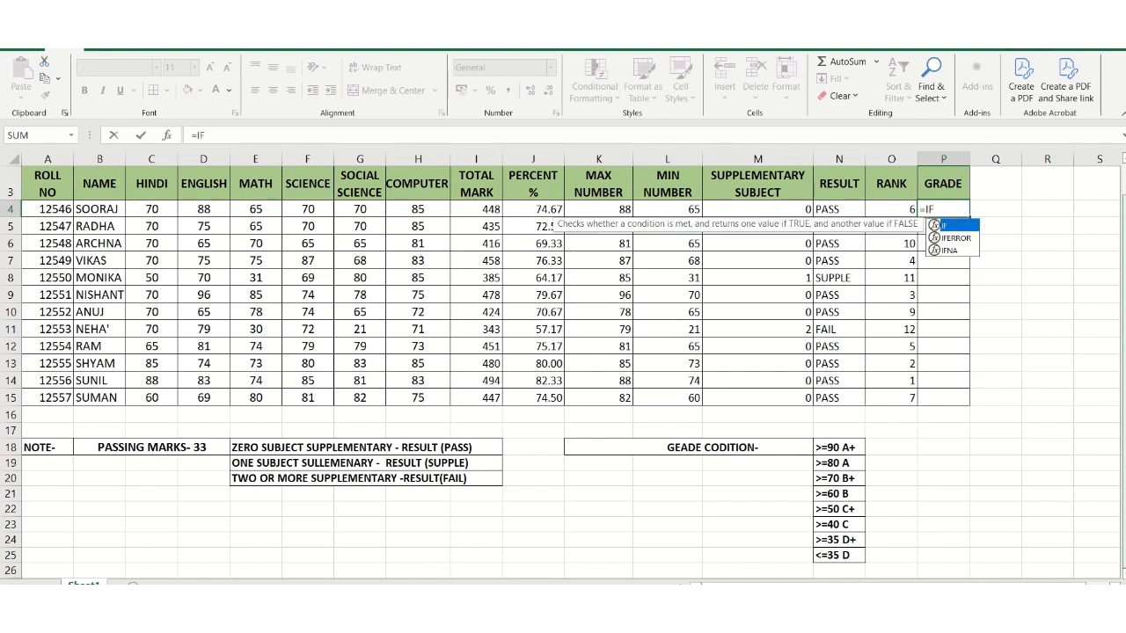
{"action": "type", "text": "("}
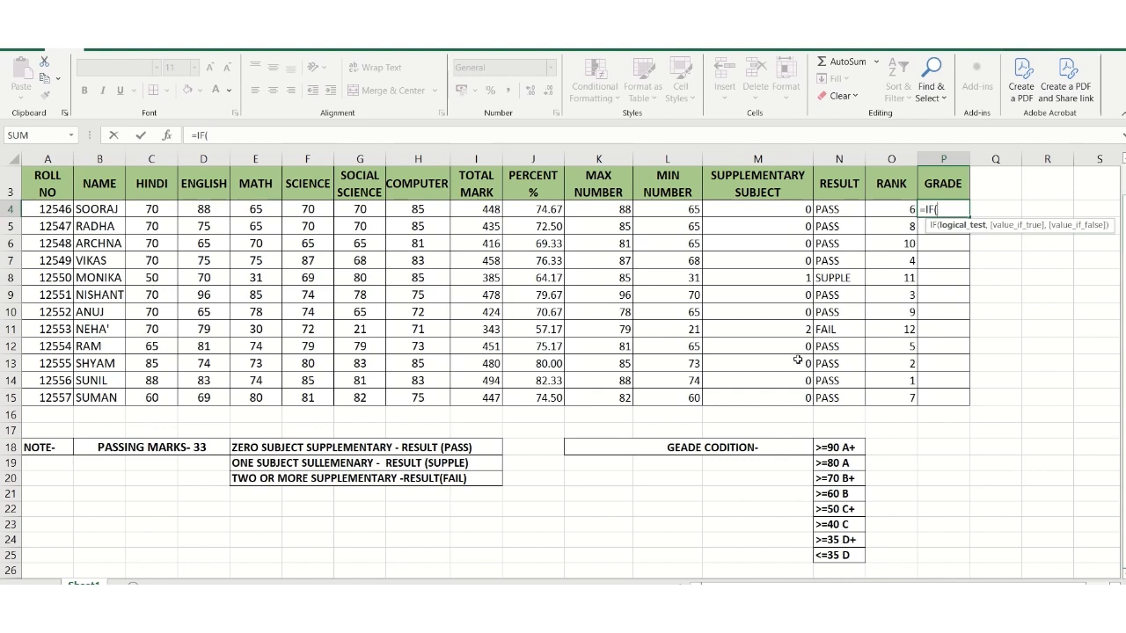
{"action": "left_click", "coordinate": [521, 209]}
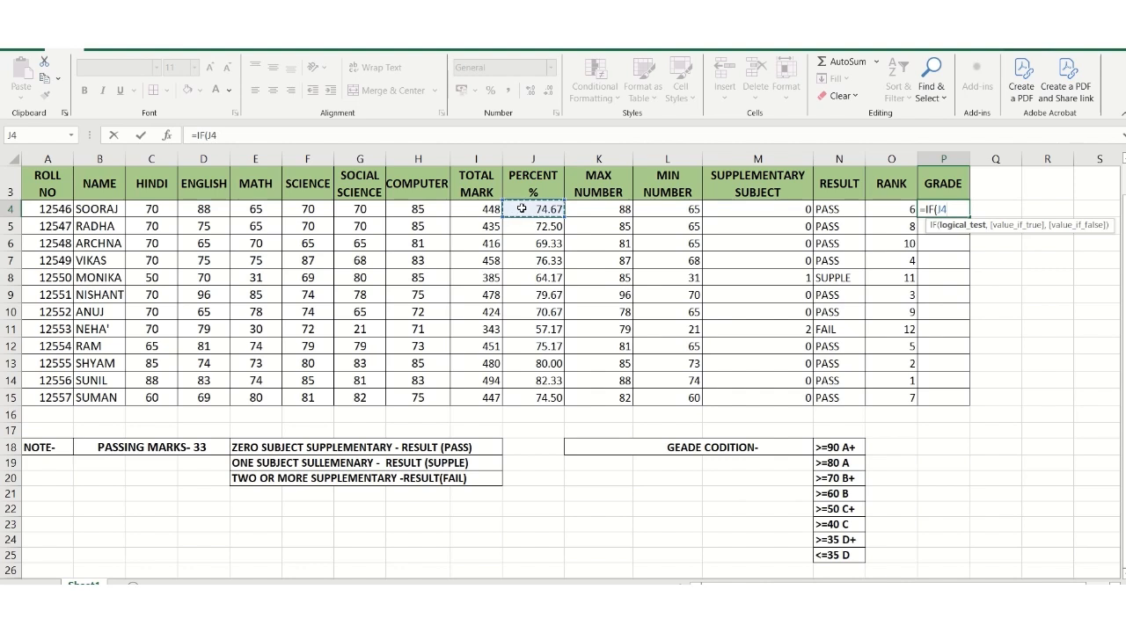
{"action": "type", "text": ">=90,"}
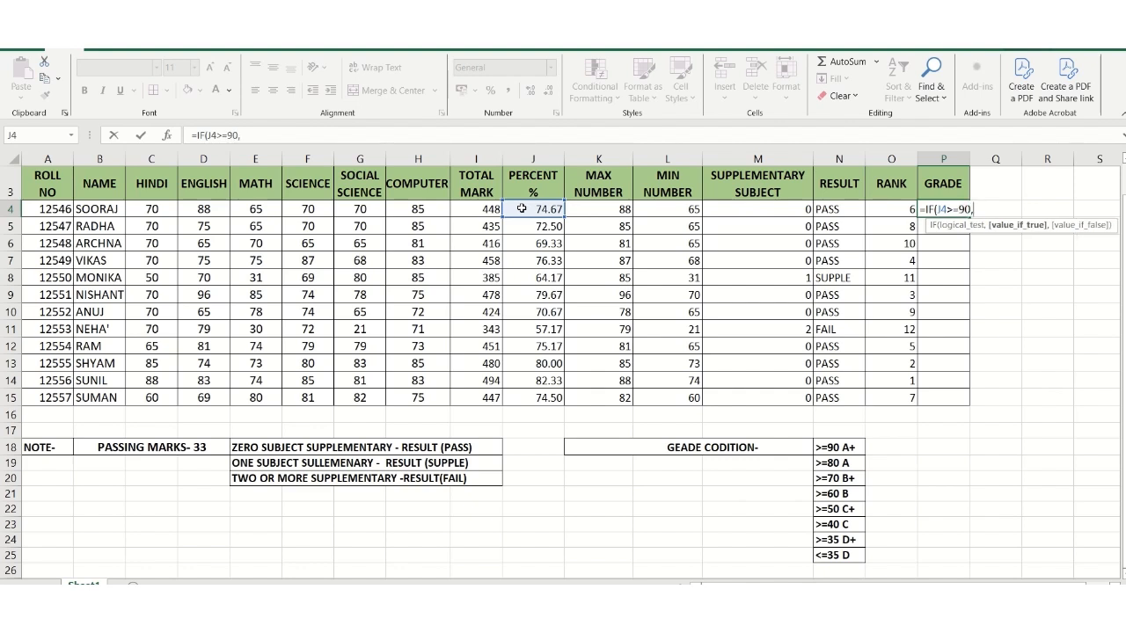
{"action": "type", "text": "\"A+\","}
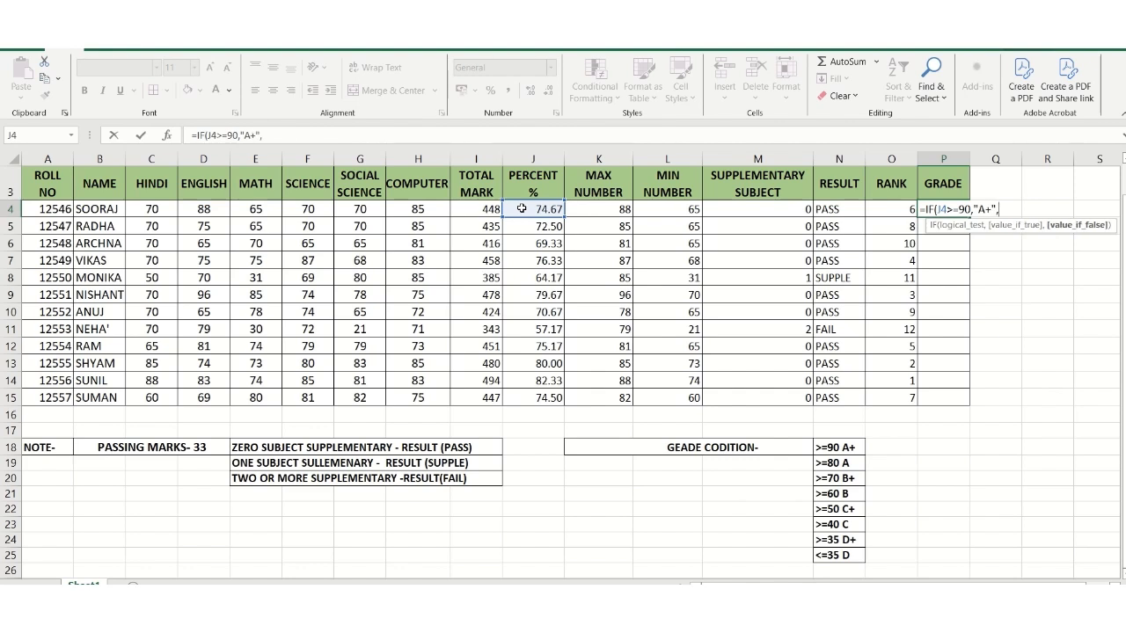
Add a nested IF to the P4 grade formula that returns "A" when J4>=80
{"action": "type", "text": "IF"}
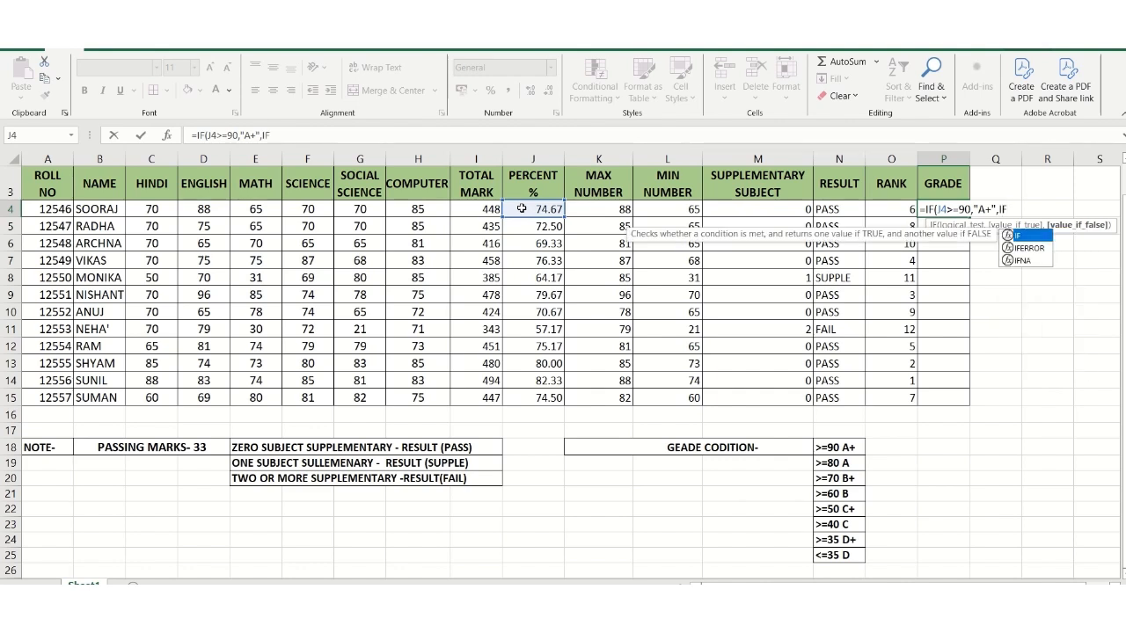
{"action": "type", "text": "(J"}
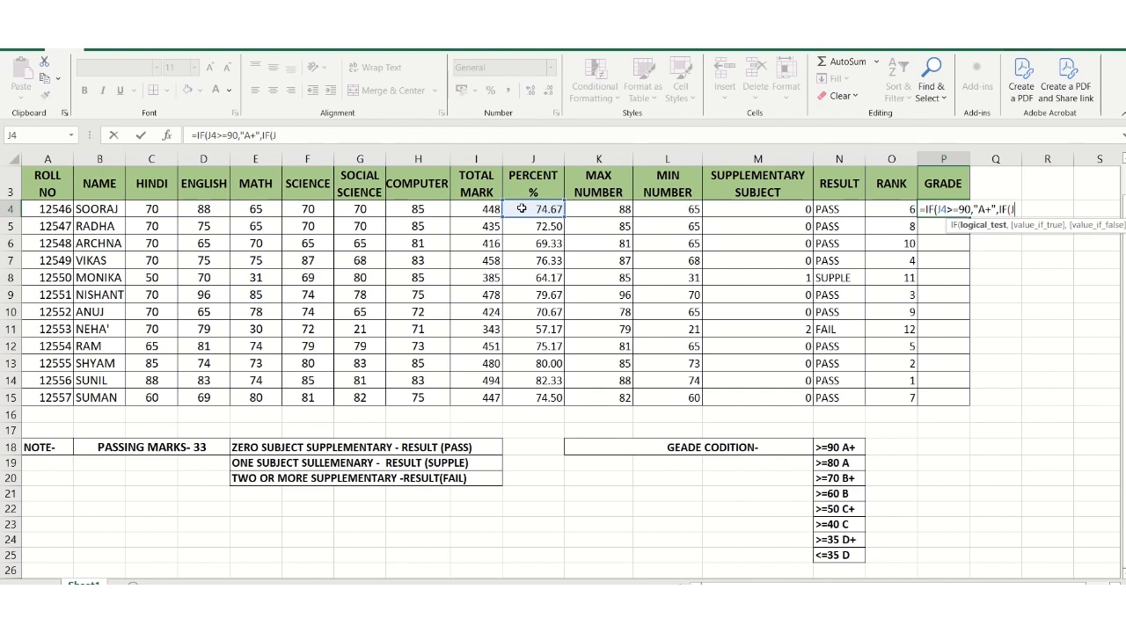
{"action": "left_click", "coordinate": [521, 208]}
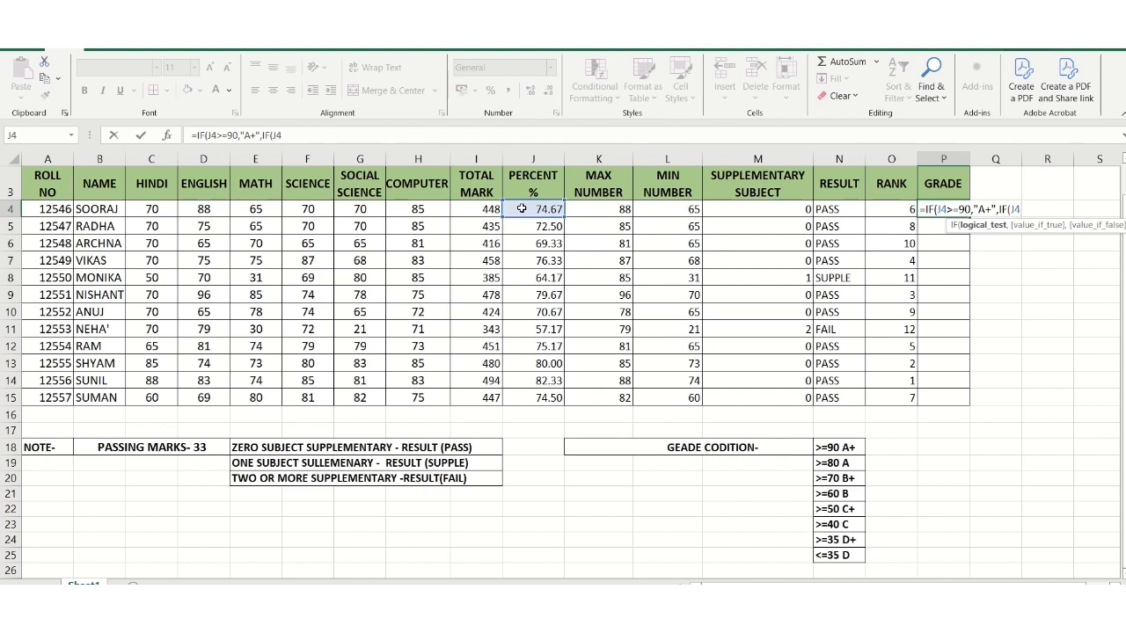
{"action": "type", "text": ">=80,"}
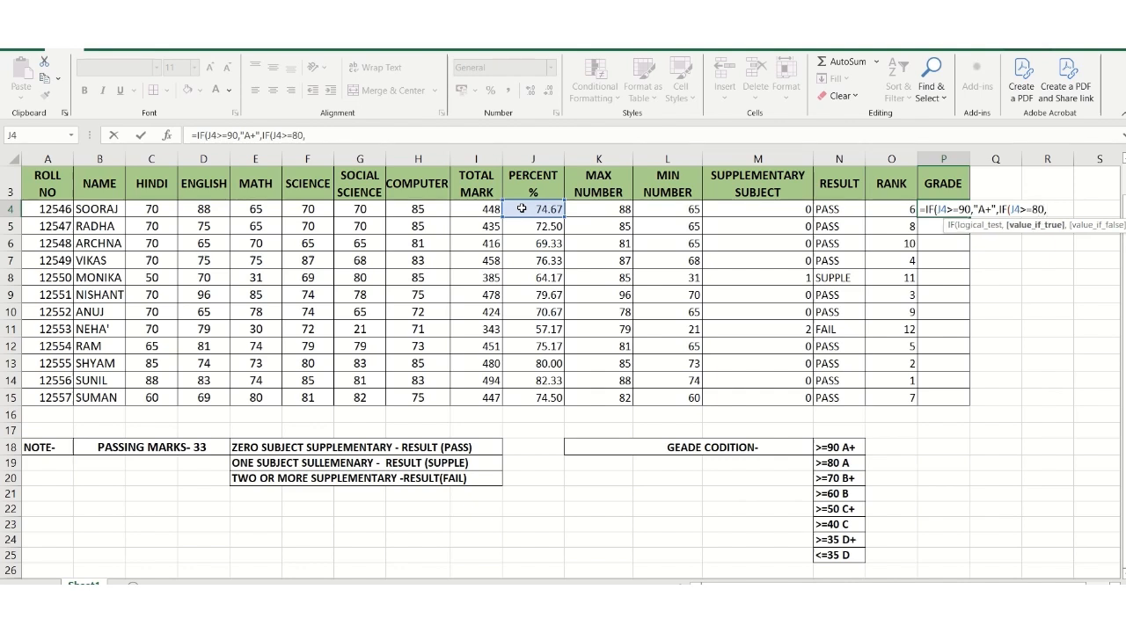
{"action": "type", "text": "\"A\",IF"}
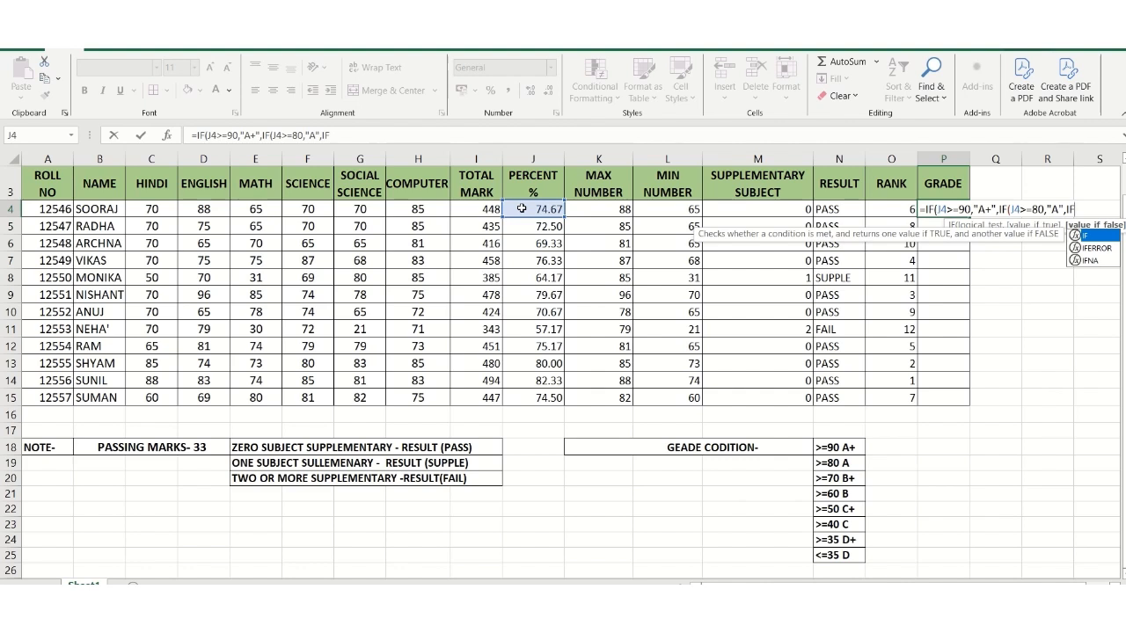
Continue the P4 grade formula with a nested IF returning "B+" when J4>=70
{"action": "type", "text": "(J"}
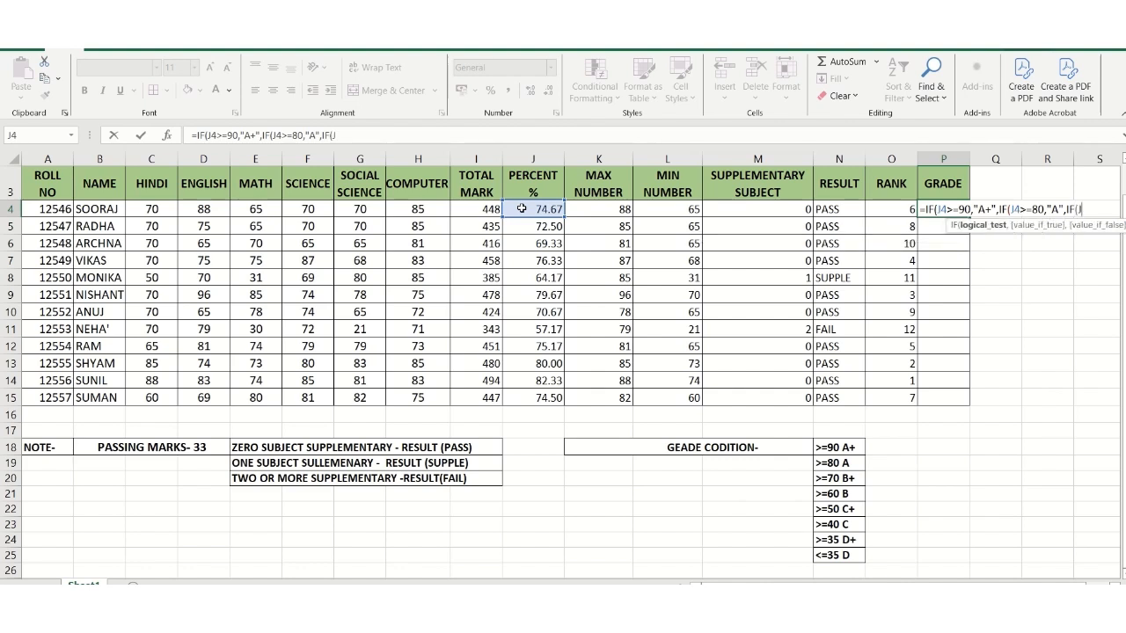
{"action": "type", "text": "4"}
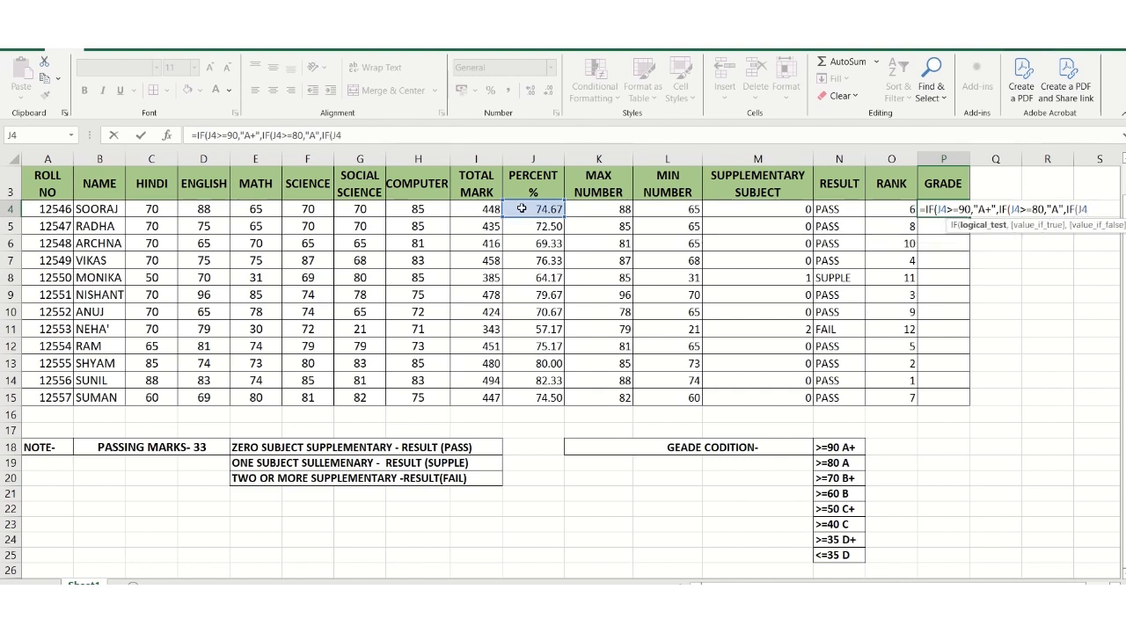
{"action": "type", "text": ">=70,\""}
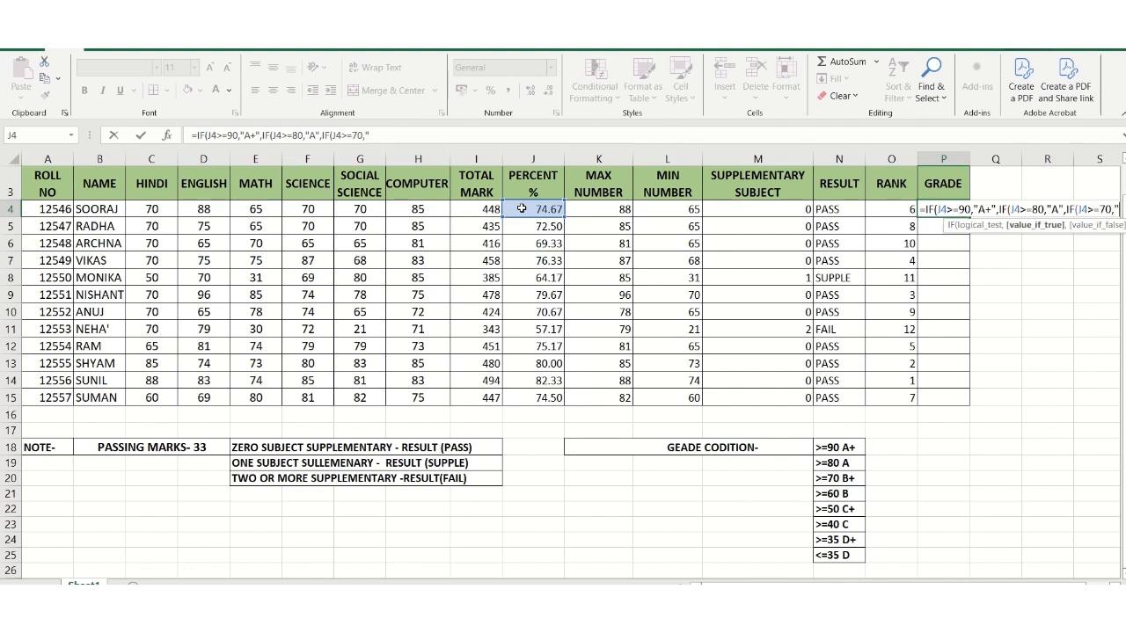
{"action": "type", "text": "B+"}
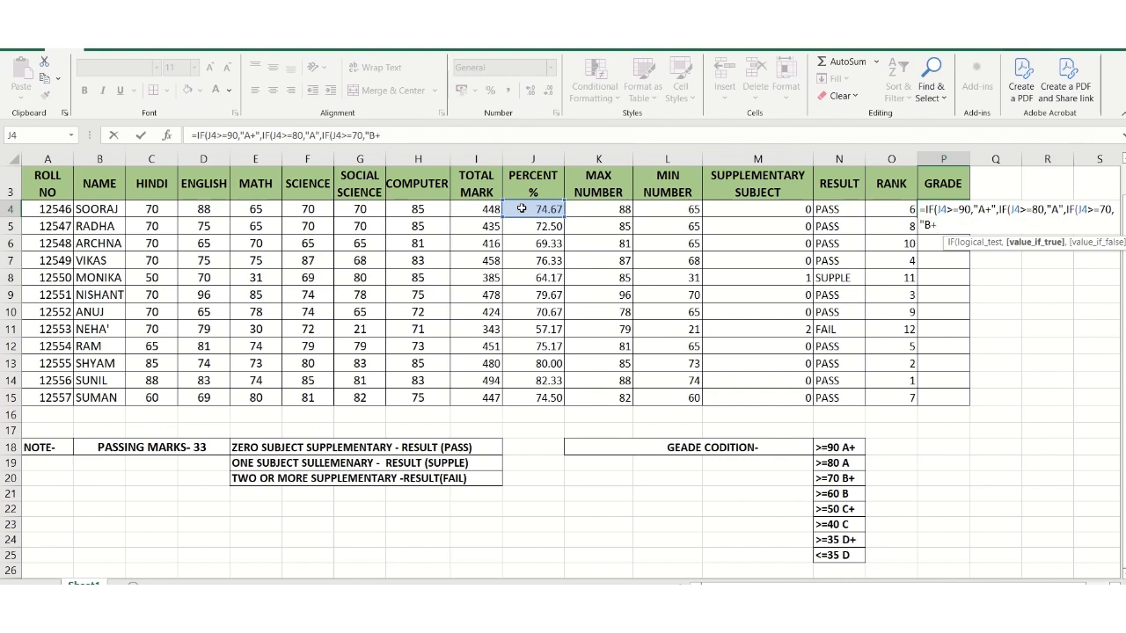
{"action": "type", "text": "\",IF"}
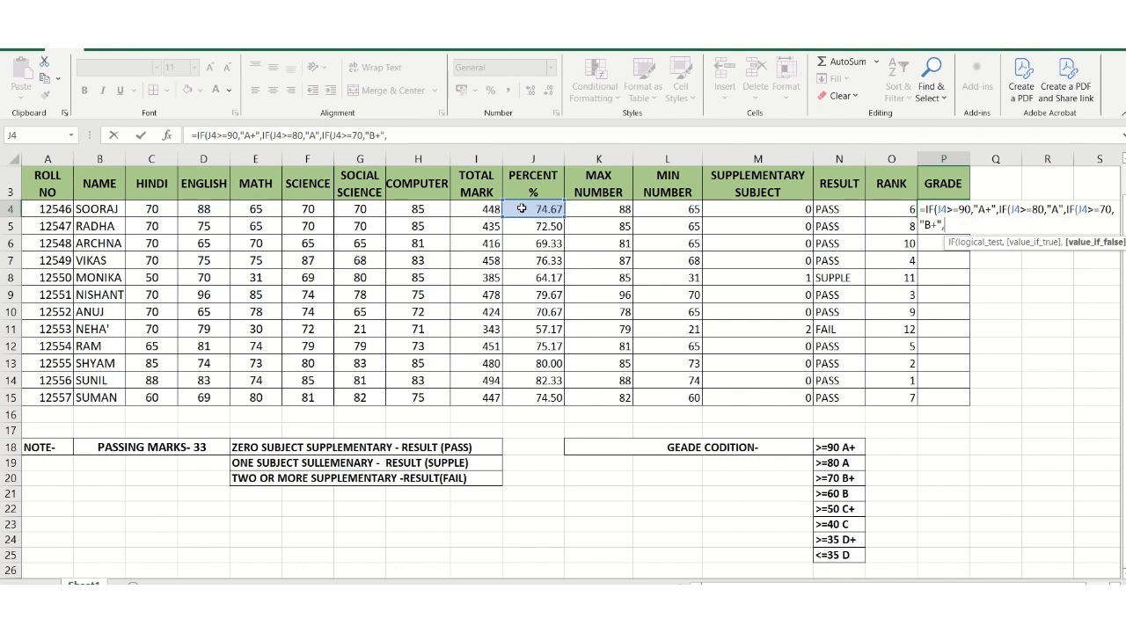
Extend the P4 grade formula with a fourth IF returning "B" when J4>=60
{"action": "type", "text": "("}
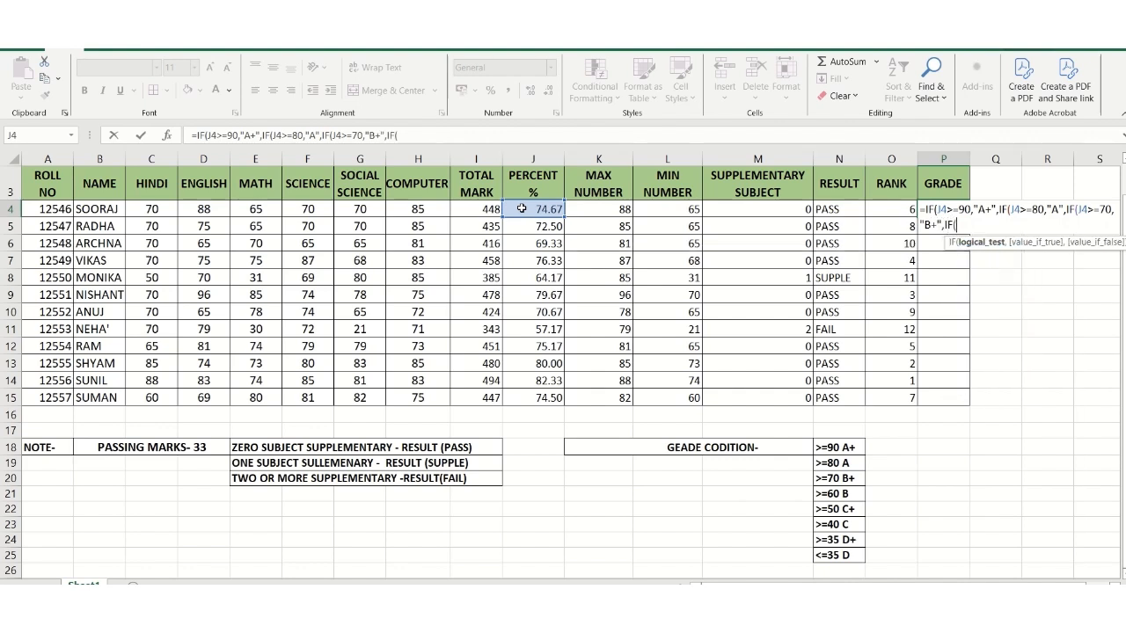
{"action": "left_click", "coordinate": [522, 209]}
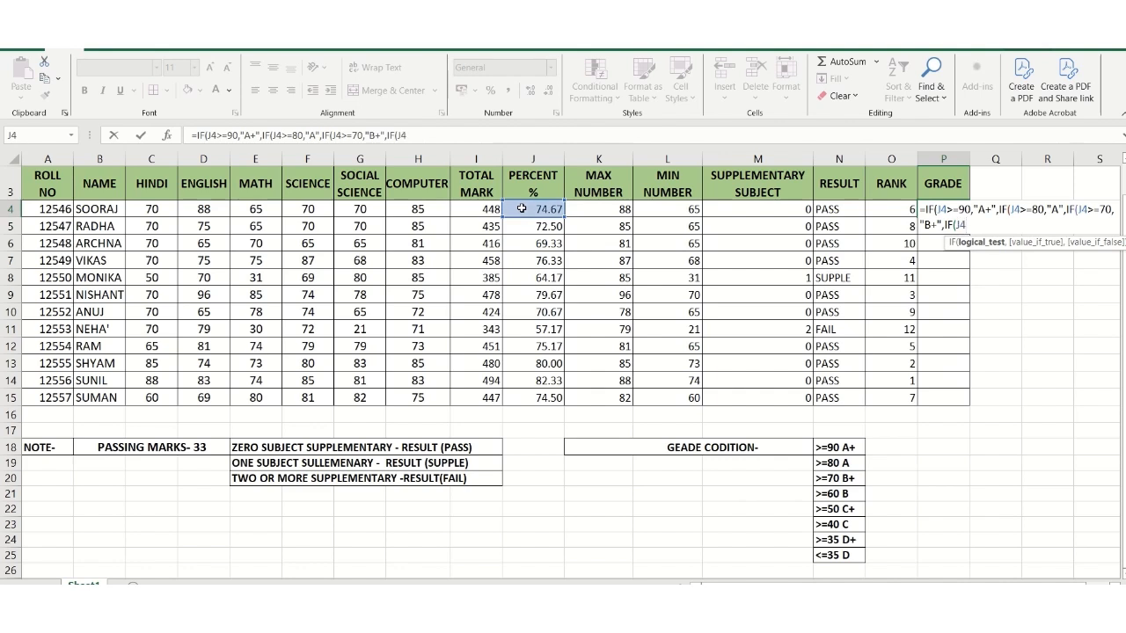
{"action": "type", "text": ">=60,\""}
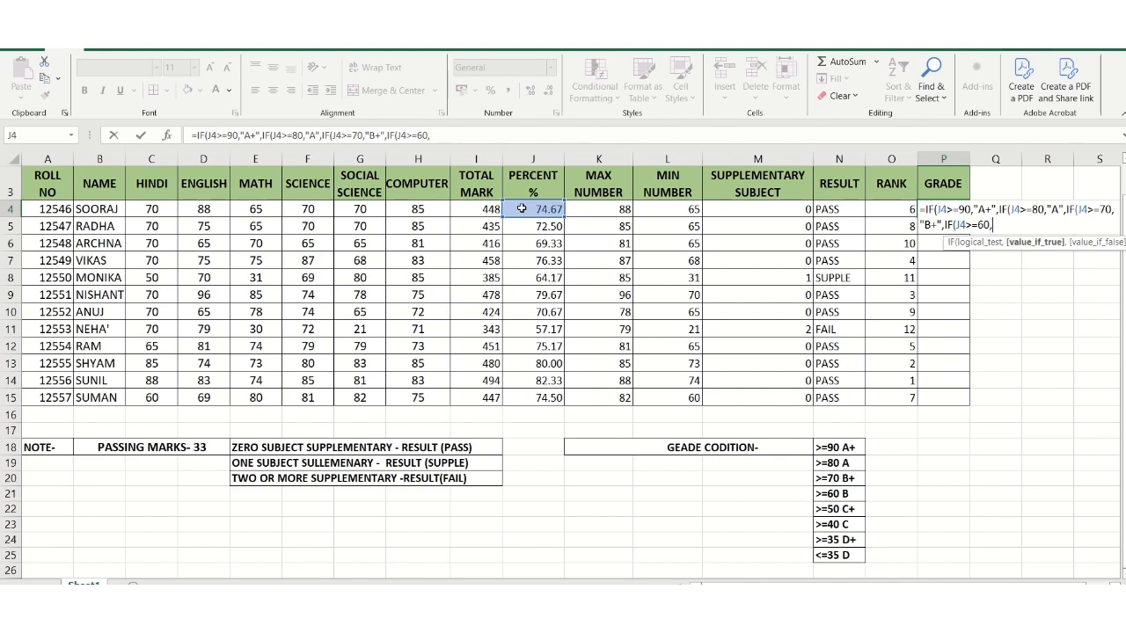
{"action": "type", "text": "B\",I"}
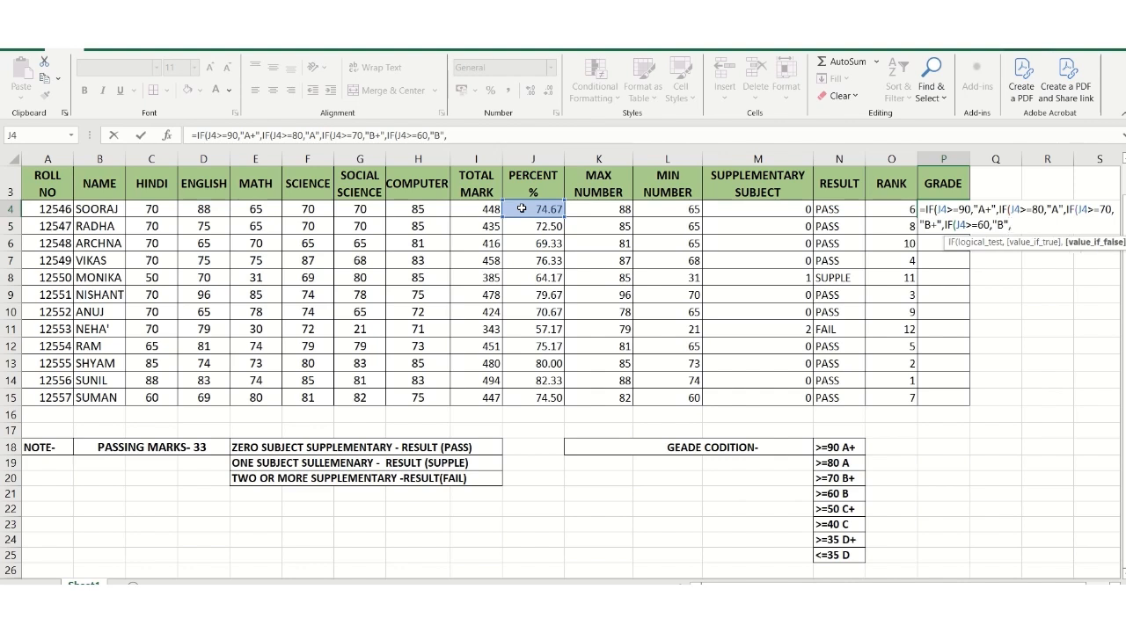
Extend the P4 grade formula with a fifth IF returning "C+" when J4>=50
{"action": "type", "text": "F("}
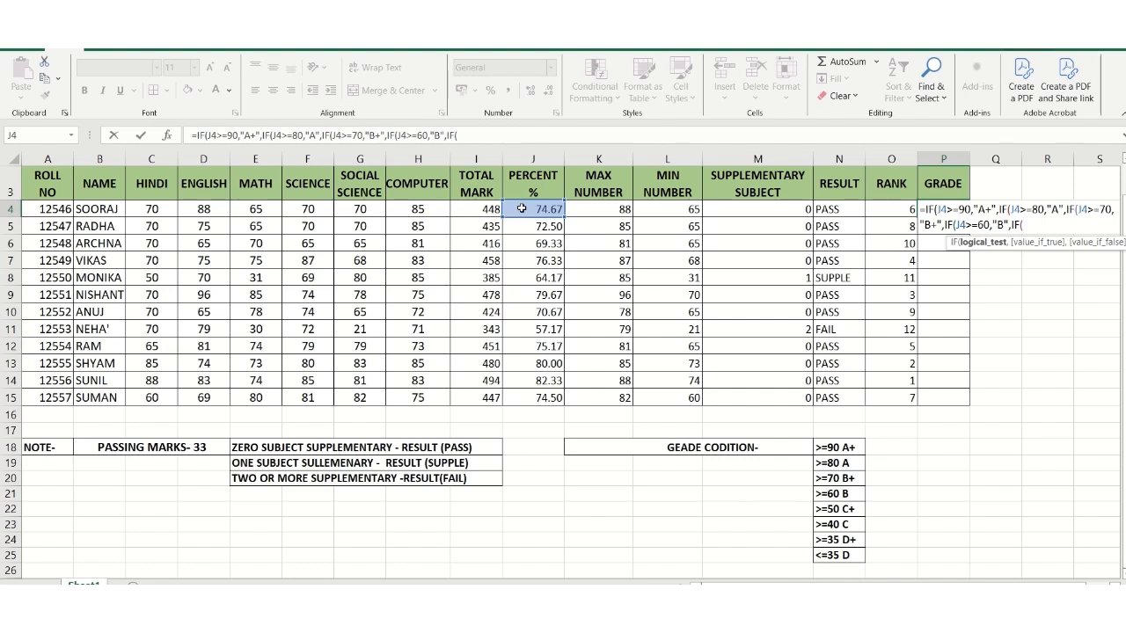
{"action": "left_click", "coordinate": [521, 209]}
{"action": "type", "text": ">="}
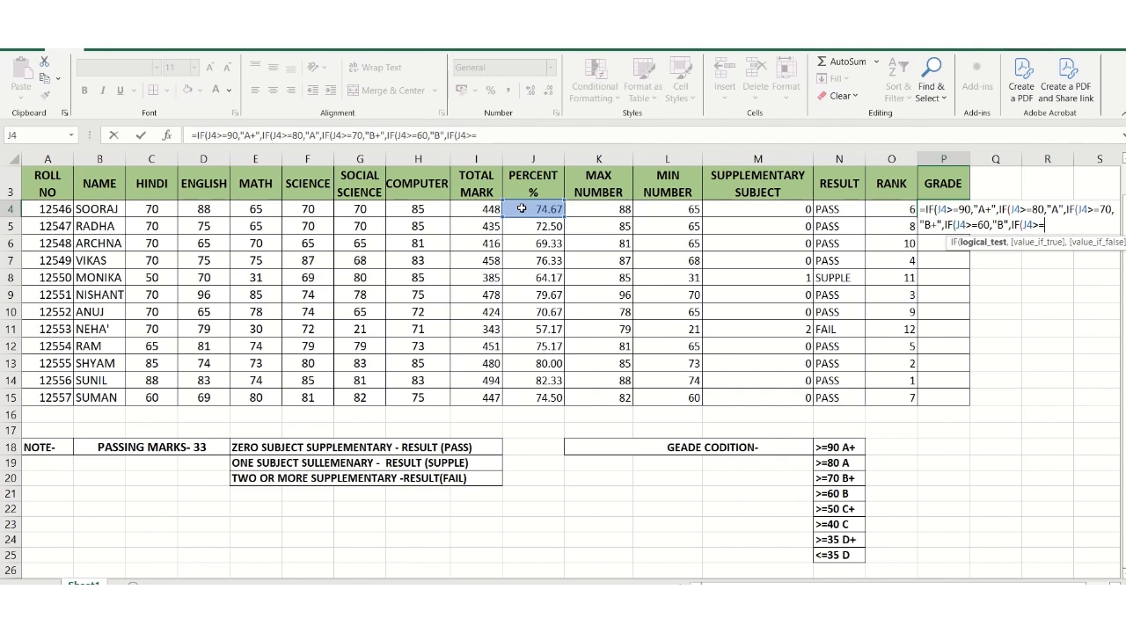
{"action": "type", "text": "50"}
{"action": "type", "text": ",\""}
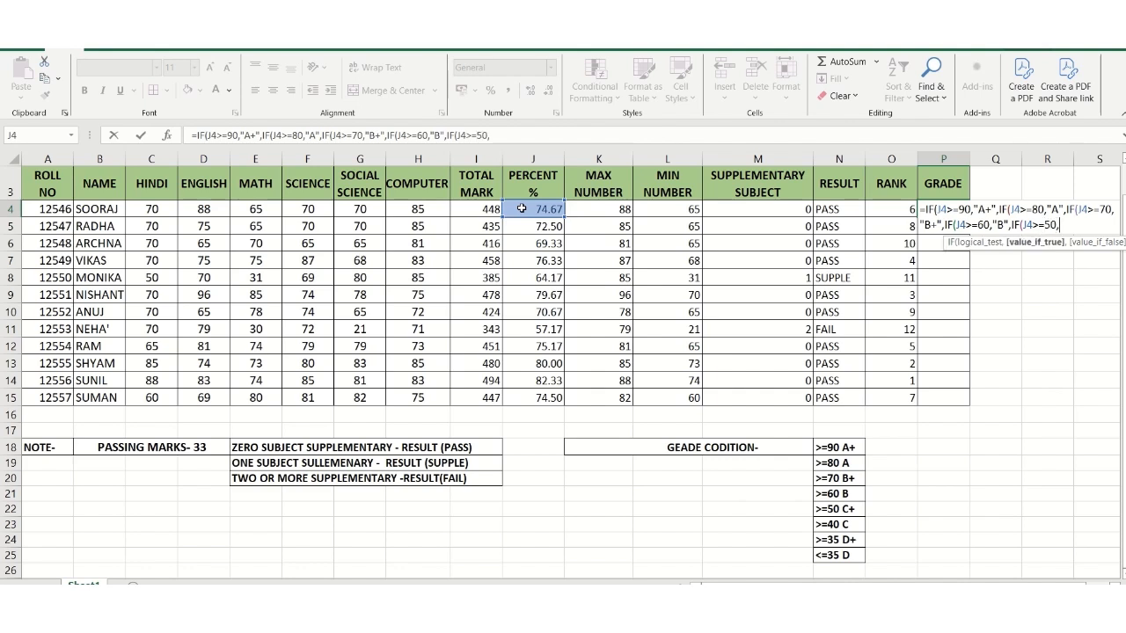
{"action": "type", "text": "C+\","}
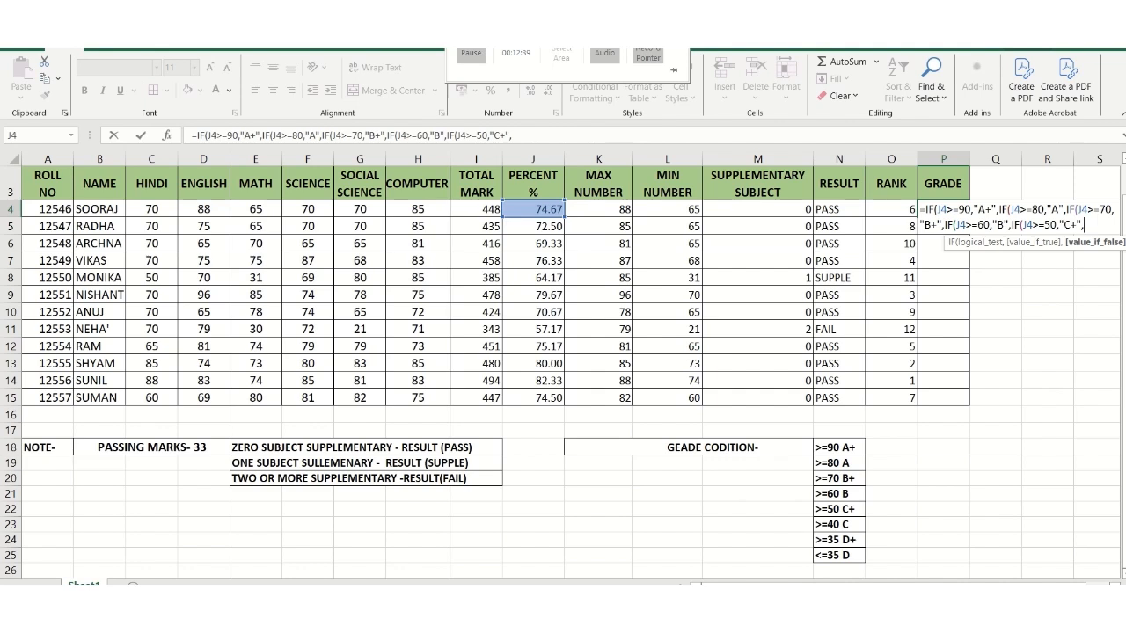
Extend the P4 grade formula with a sixth IF returning "C" when J4>=40, and begin another nested IF
{"action": "left_click", "coordinate": [1091, 231]}
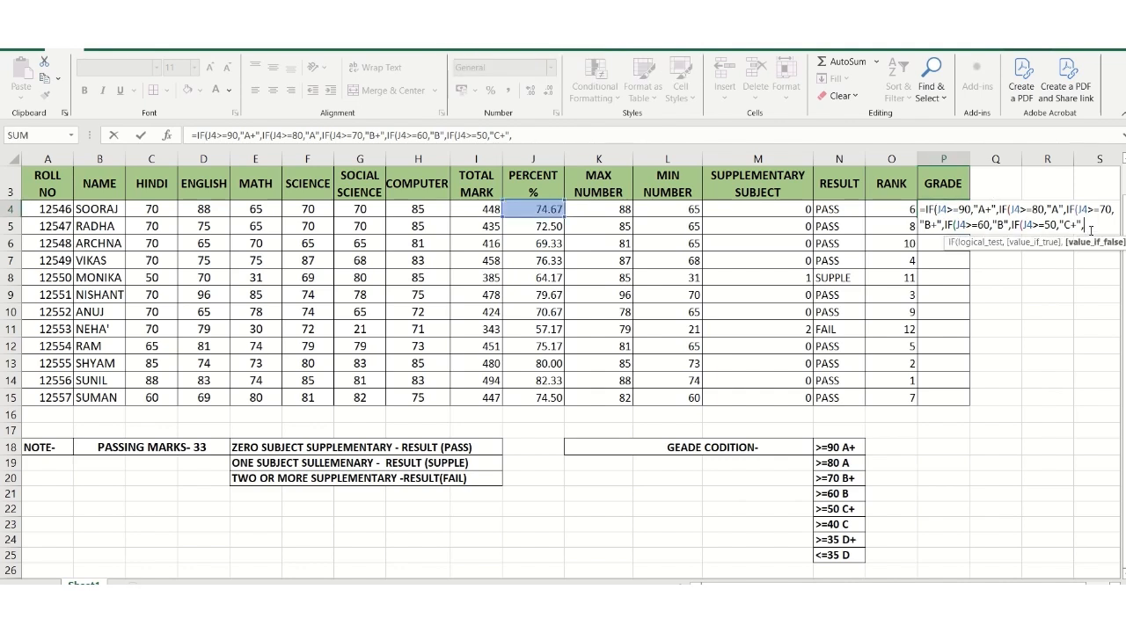
{"action": "type", "text": "IF"}
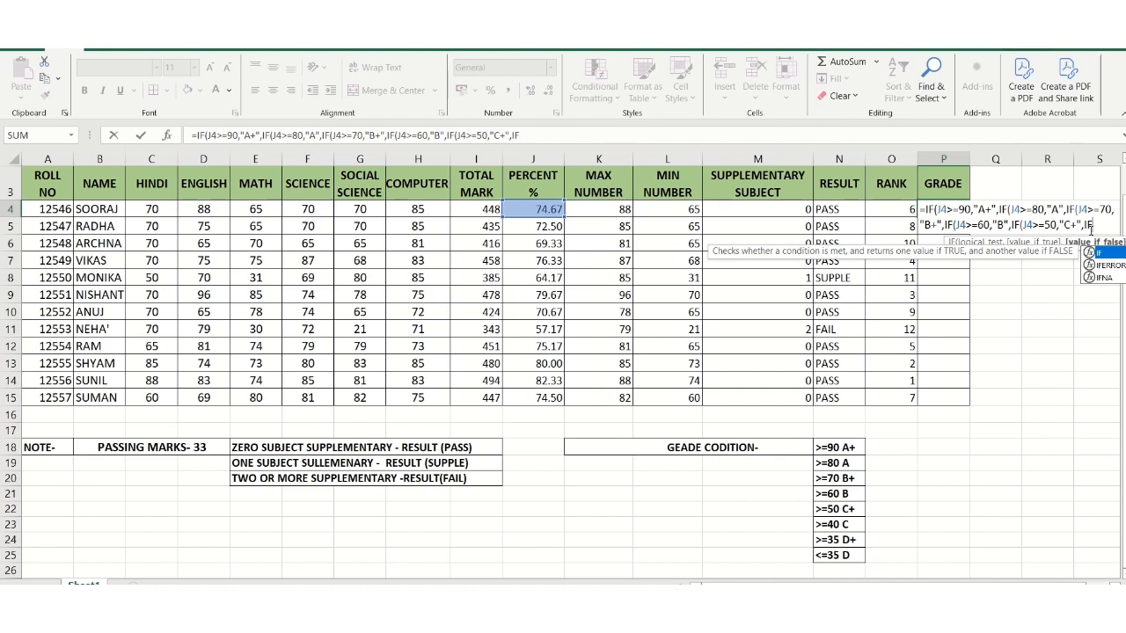
{"action": "type", "text": "("}
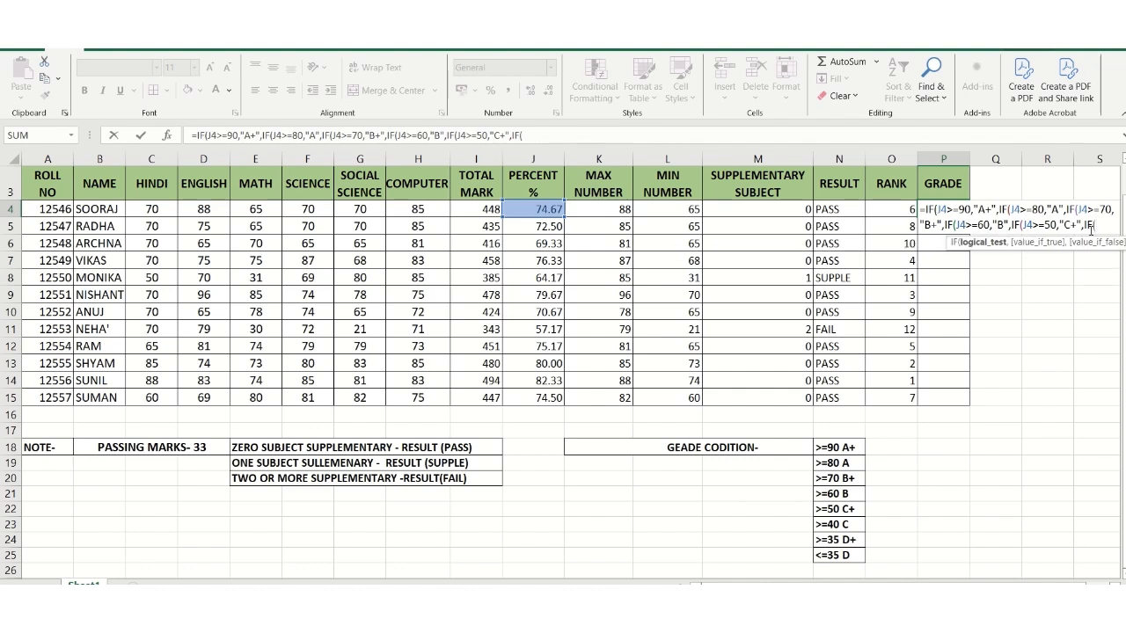
{"action": "type", "text": "J4,"}
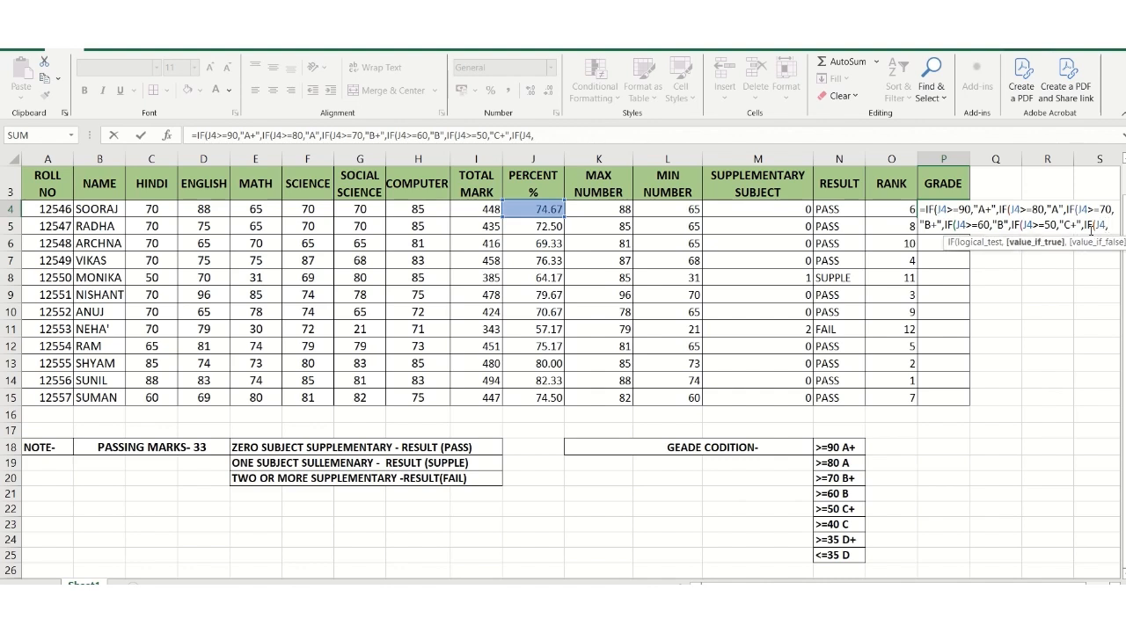
{"action": "key", "text": "BackSpace"}
{"action": "type", "text": ">="}
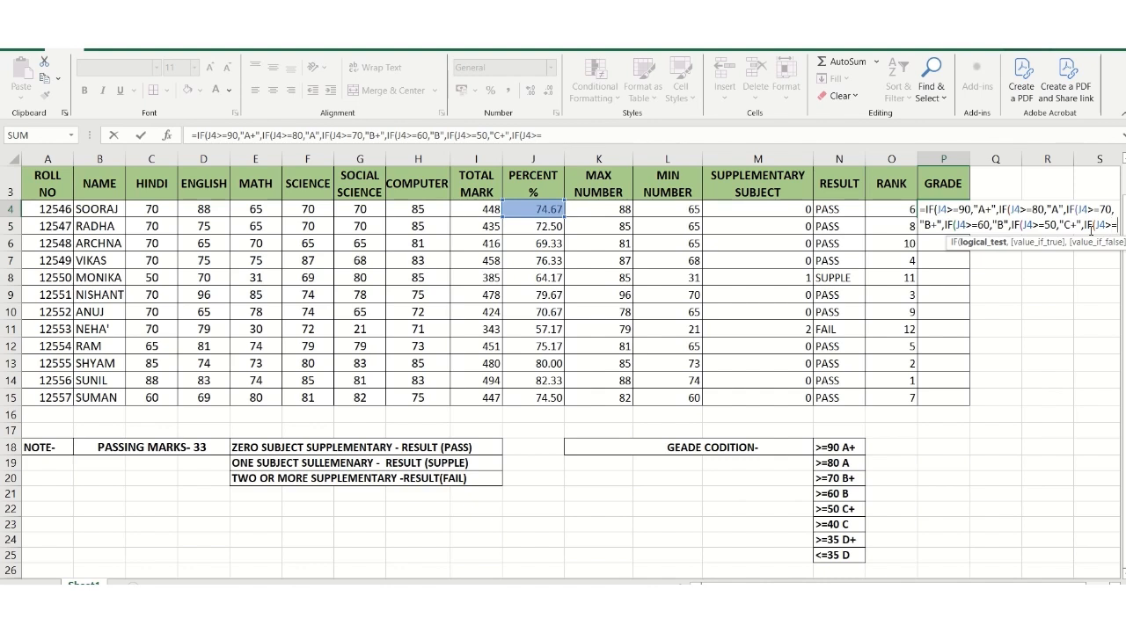
{"action": "type", "text": "40"}
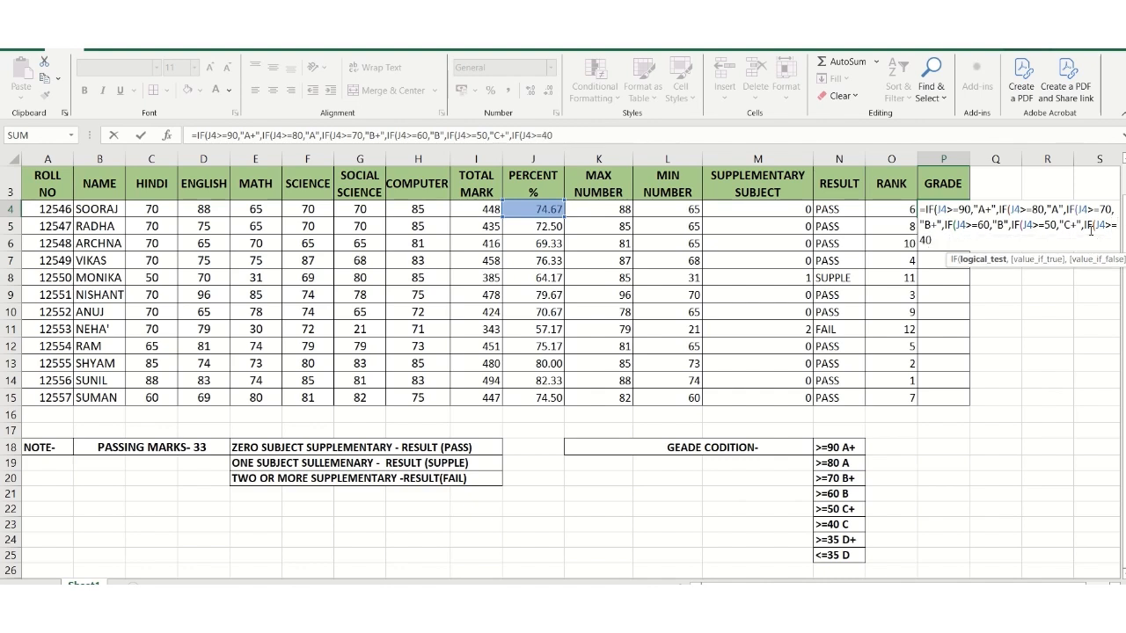
{"action": "type", "text": ",\""}
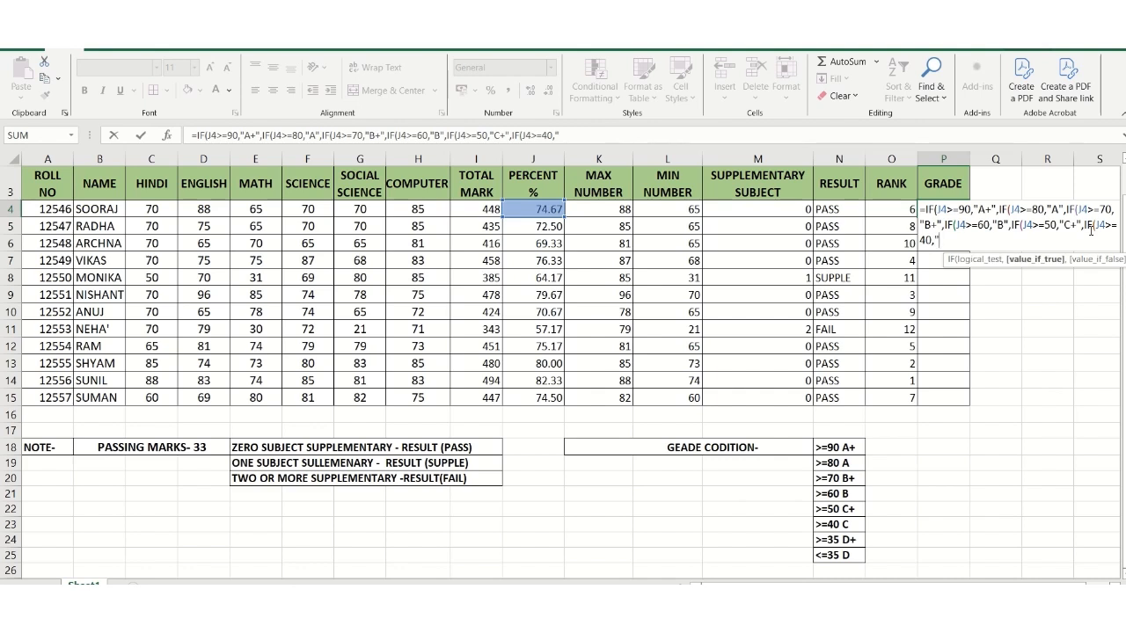
{"action": "type", "text": "C\","}
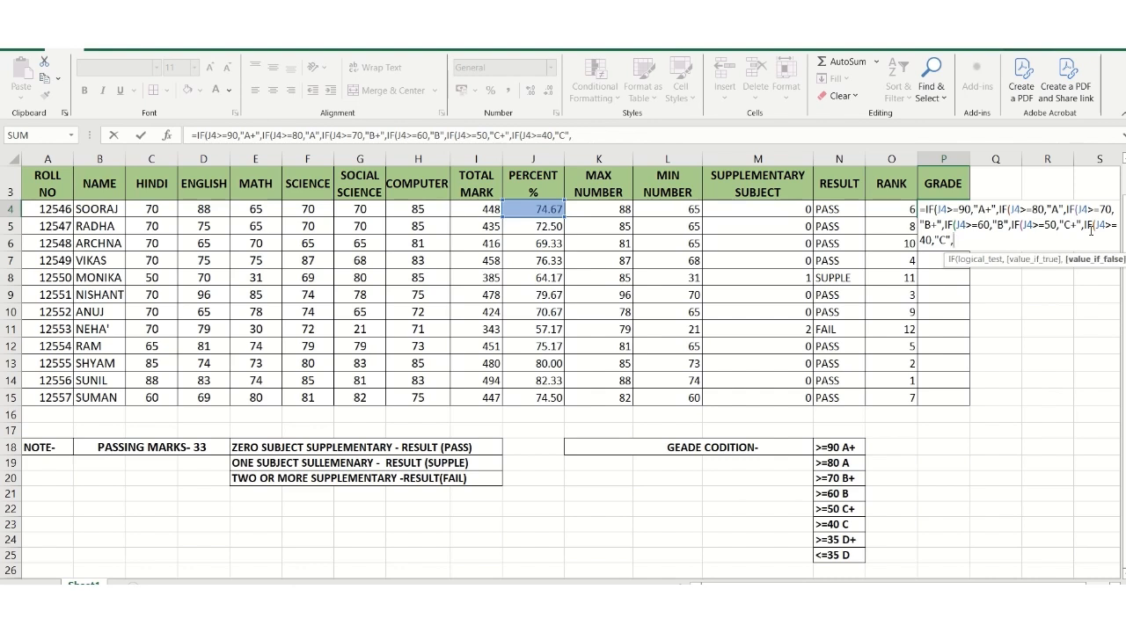
{"action": "type", "text": "IF"}
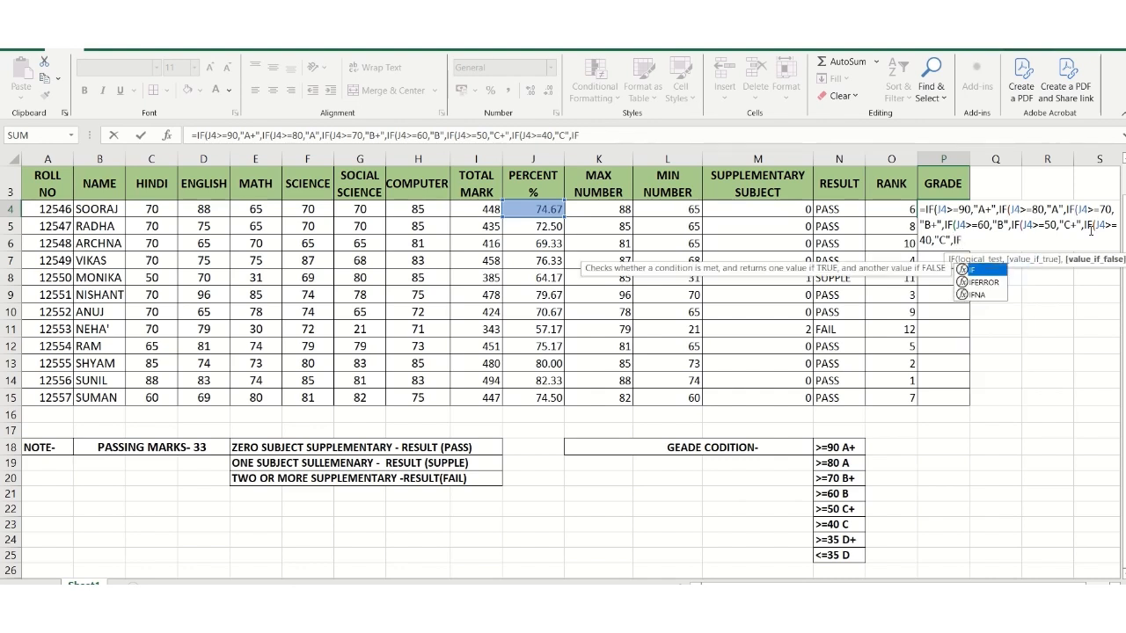
{"action": "type", "text": "(J"}
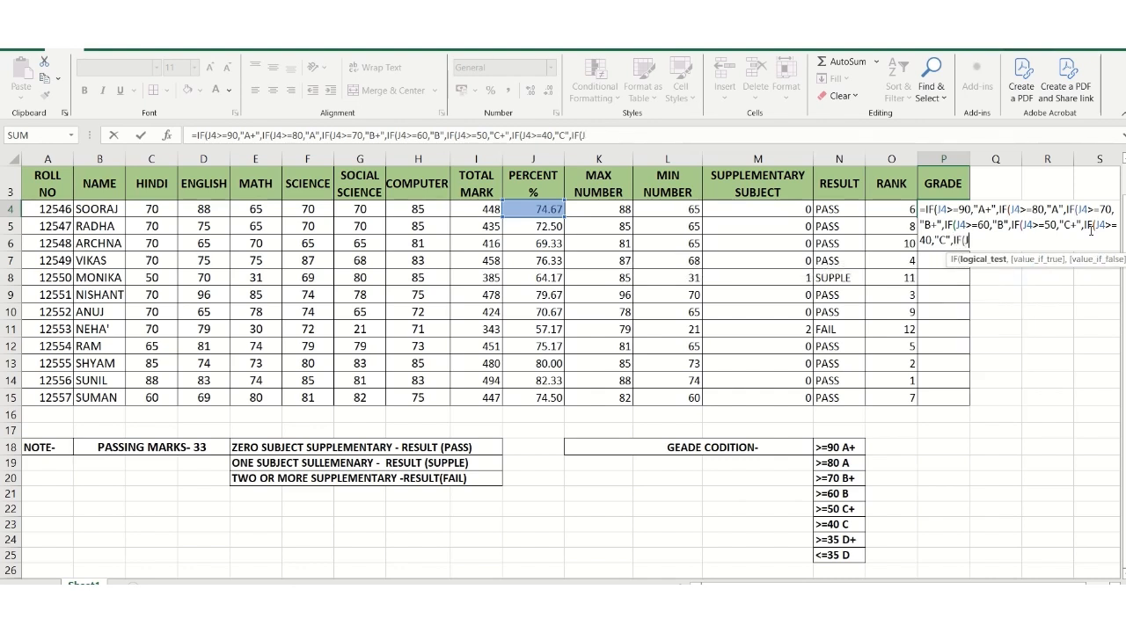
{"action": "type", "text": "4>=35,\"D"}
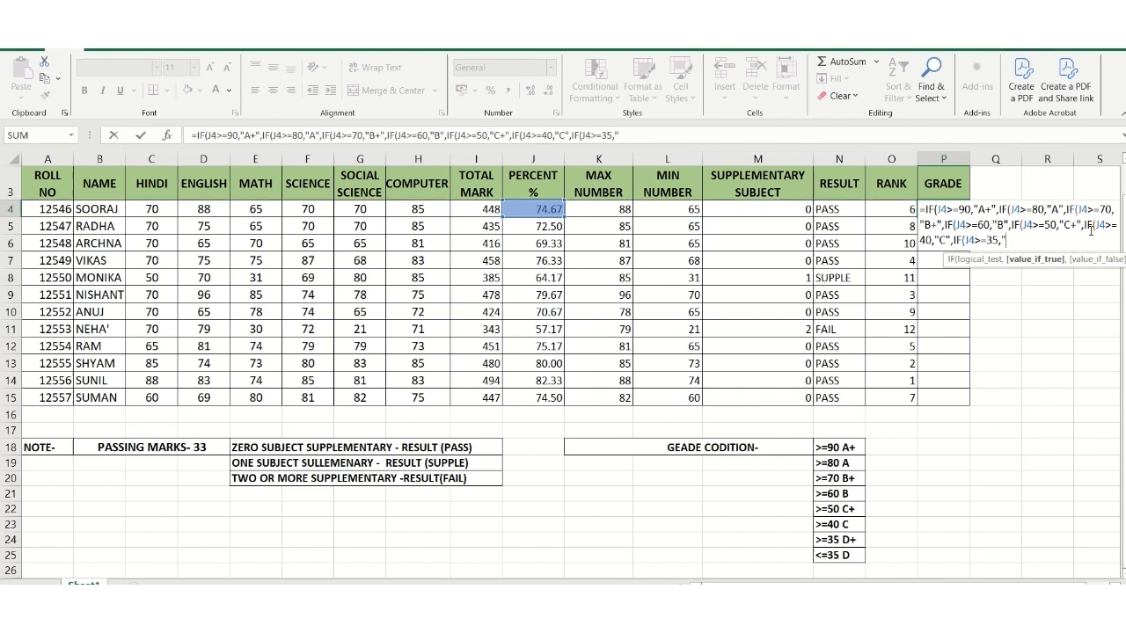
{"action": "type", "text": "+\","}
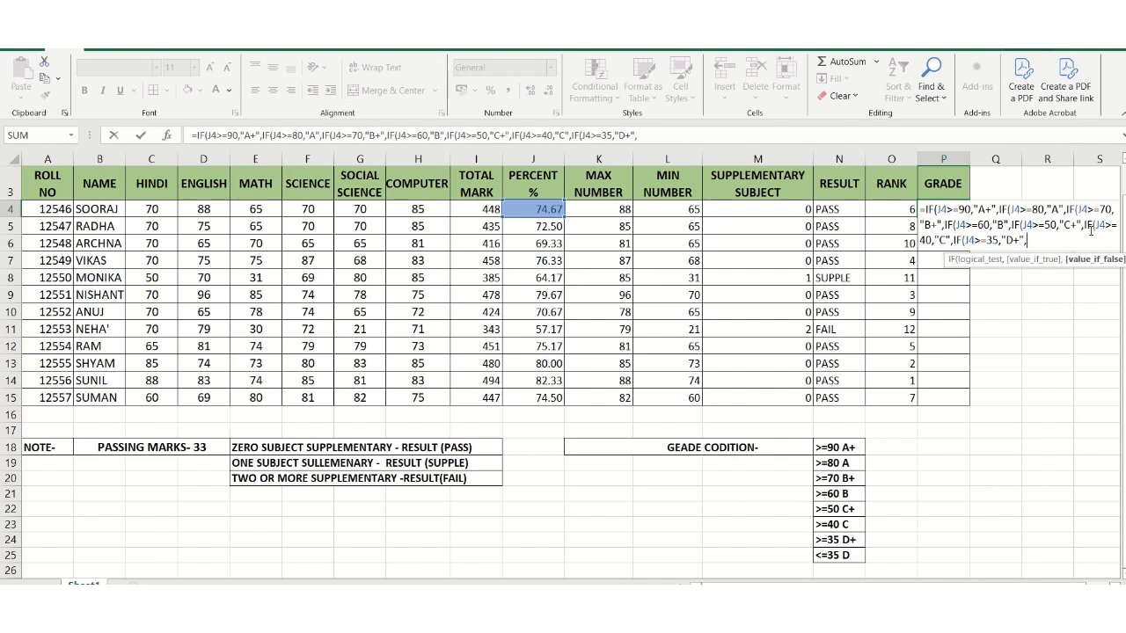
{"action": "key", "text": "BackSpace"}
{"action": "key", "text": "BackSpace"}
{"action": "key", "text": "BackSpace"}
{"action": "key", "text": "BackSpace"}
{"action": "key", "text": "BackSpace"}
{"action": "key", "text": "BackSpace"}
{"action": "key", "text": "BackSpace"}
{"action": "key", "text": "BackSpace"}
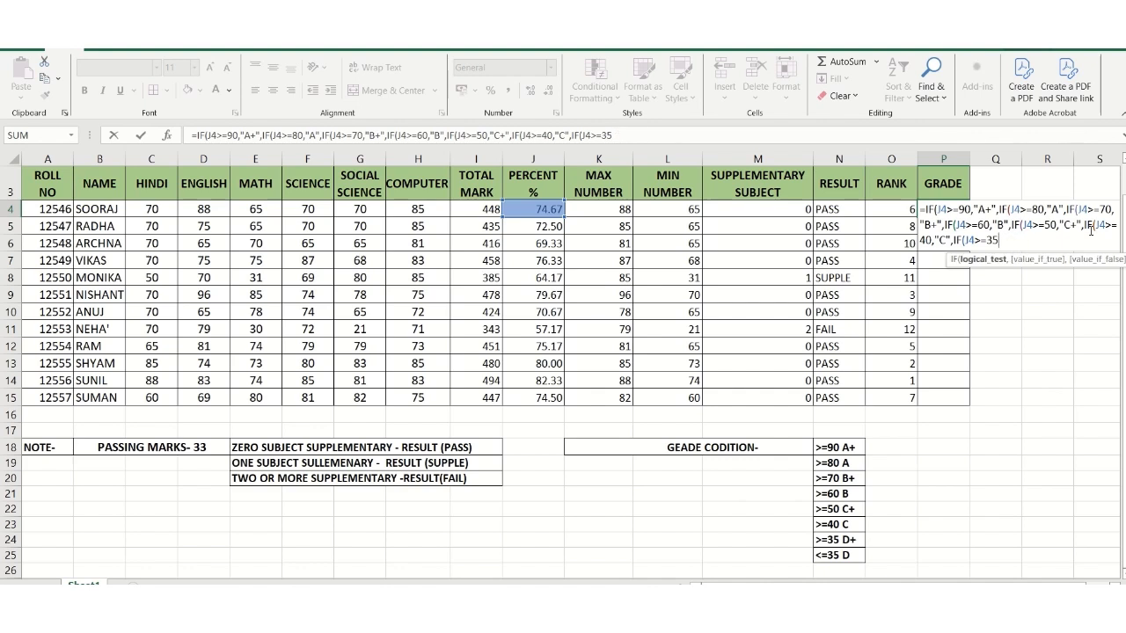
{"action": "key", "text": "BackSpace"}
{"action": "key", "text": "BackSpace"}
{"action": "type", "text": "<="}
{"action": "key", "text": "BackSpace"}
{"action": "key", "text": "BackSpace"}
{"action": "key", "text": "BackSpace"}
{"action": "key", "text": "BackSpace"}
{"action": "key", "text": "BackSpace"}
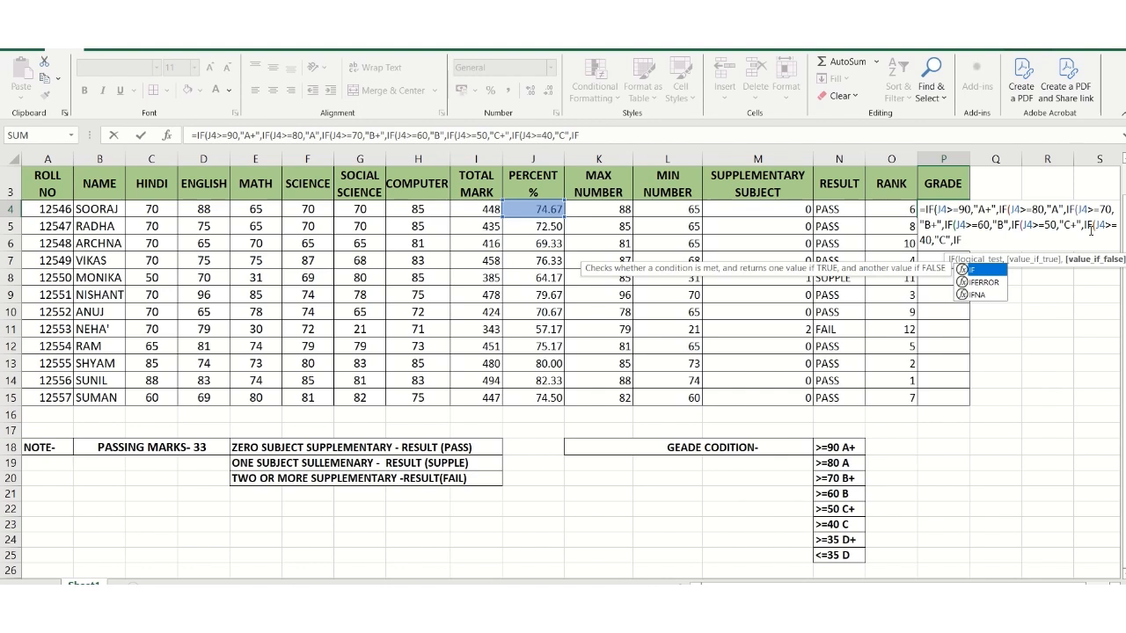
Fill in the seventh IF of the P4 grade formula so it returns "d+" when J4>=35
{"action": "type", "text": "("}
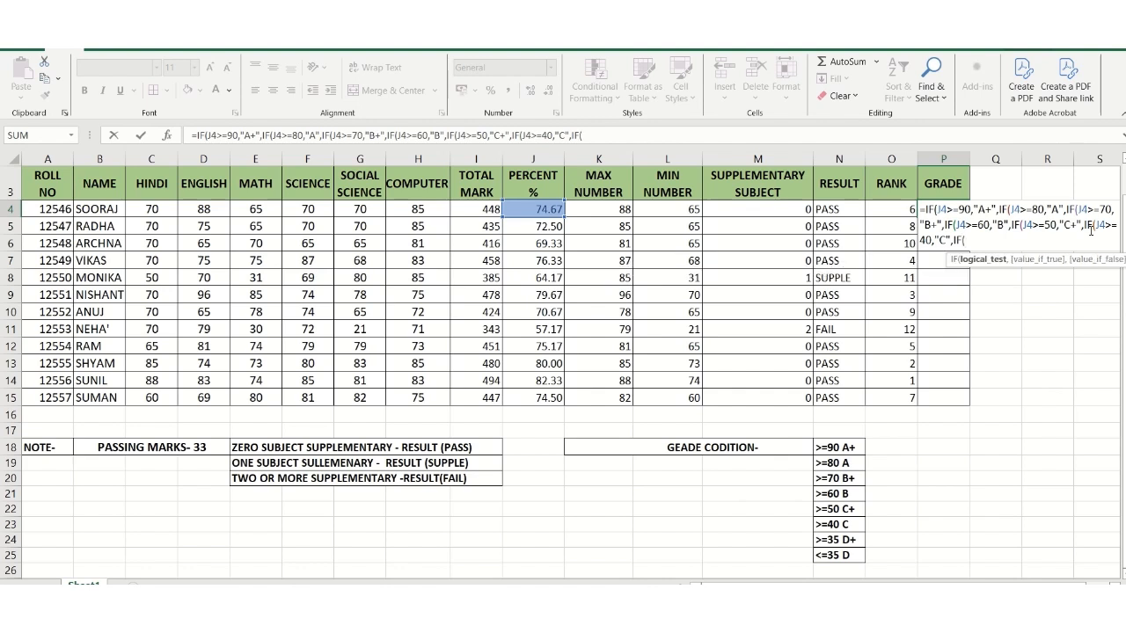
{"action": "type", "text": "j4>=35,\""}
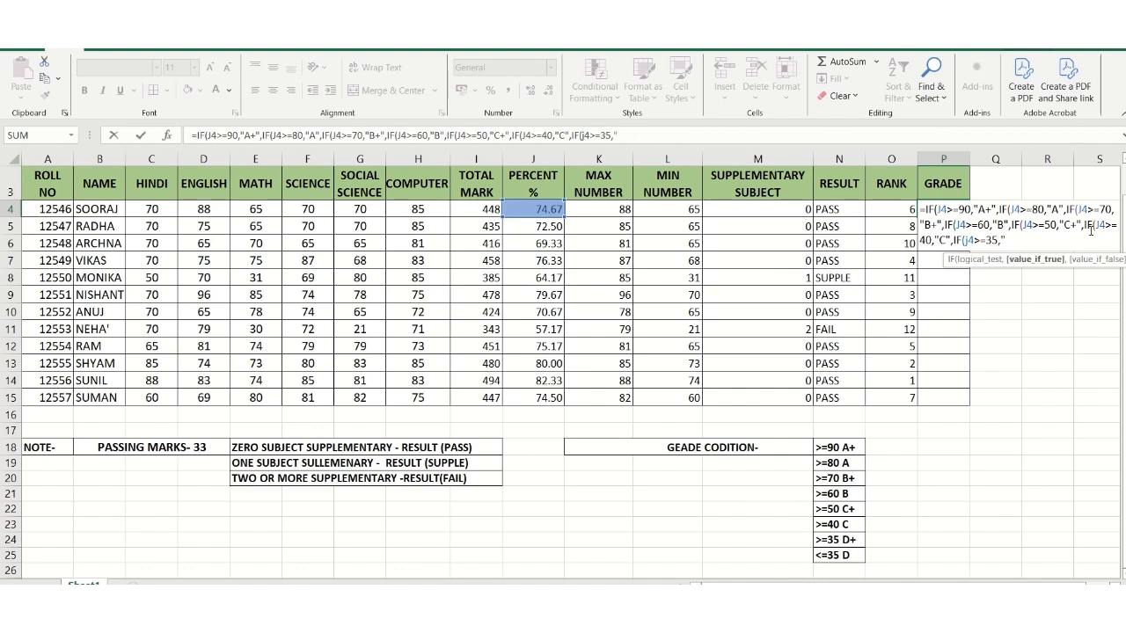
{"action": "type", "text": "d+\","}
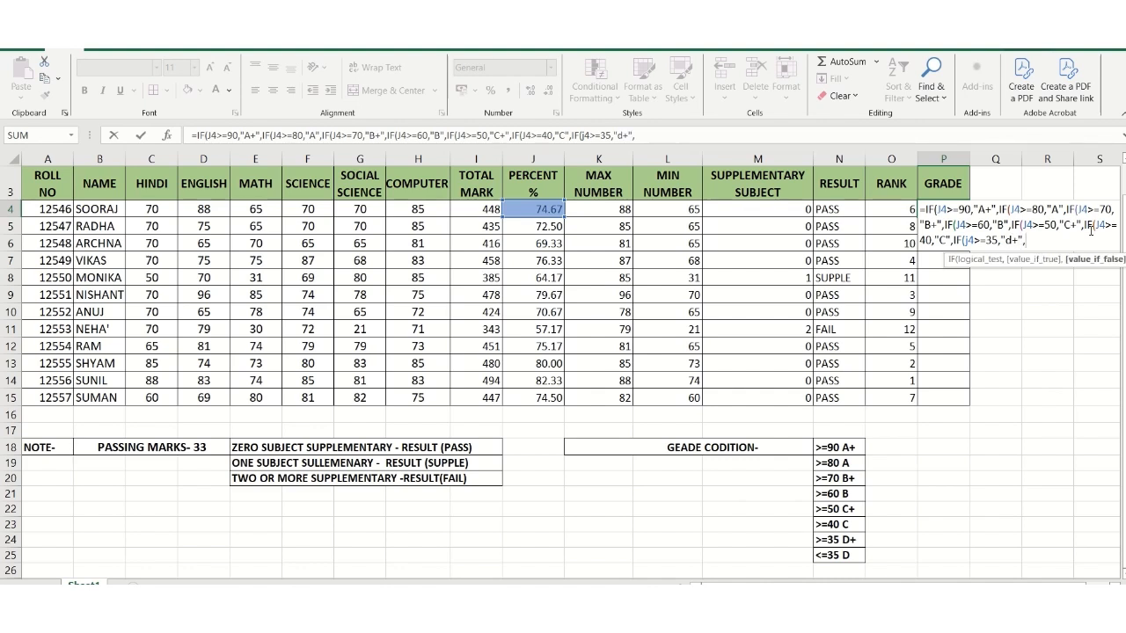
Add a final nested IF returning "D" when J4<=35, close all eight parentheses and enter the P4 grade formula
{"action": "type", "text": "if"}
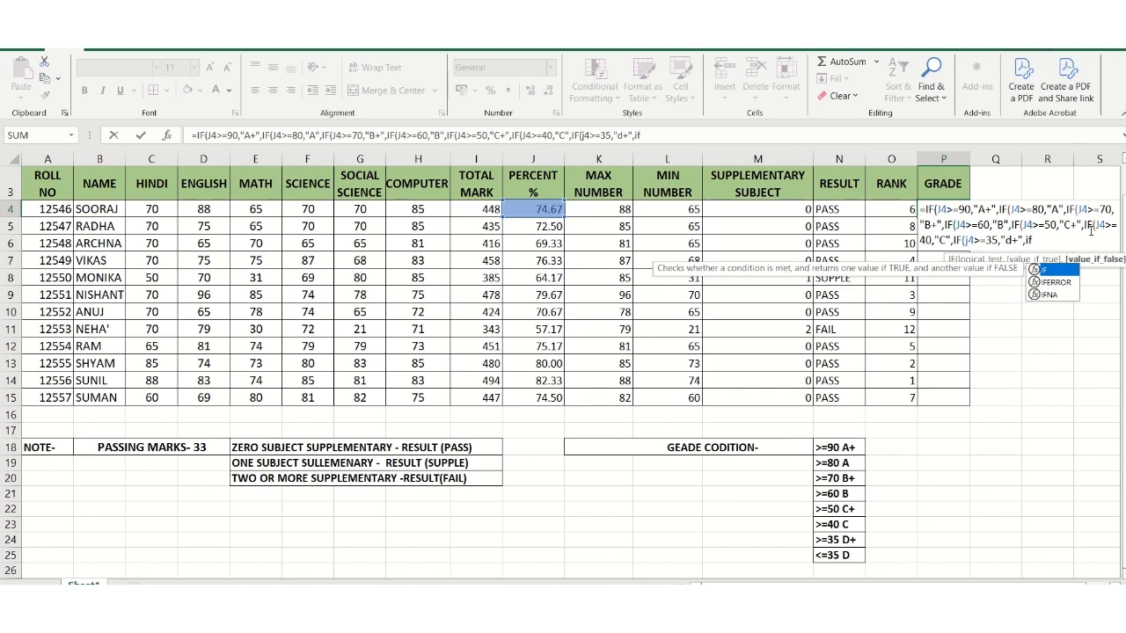
{"action": "type", "text": "("}
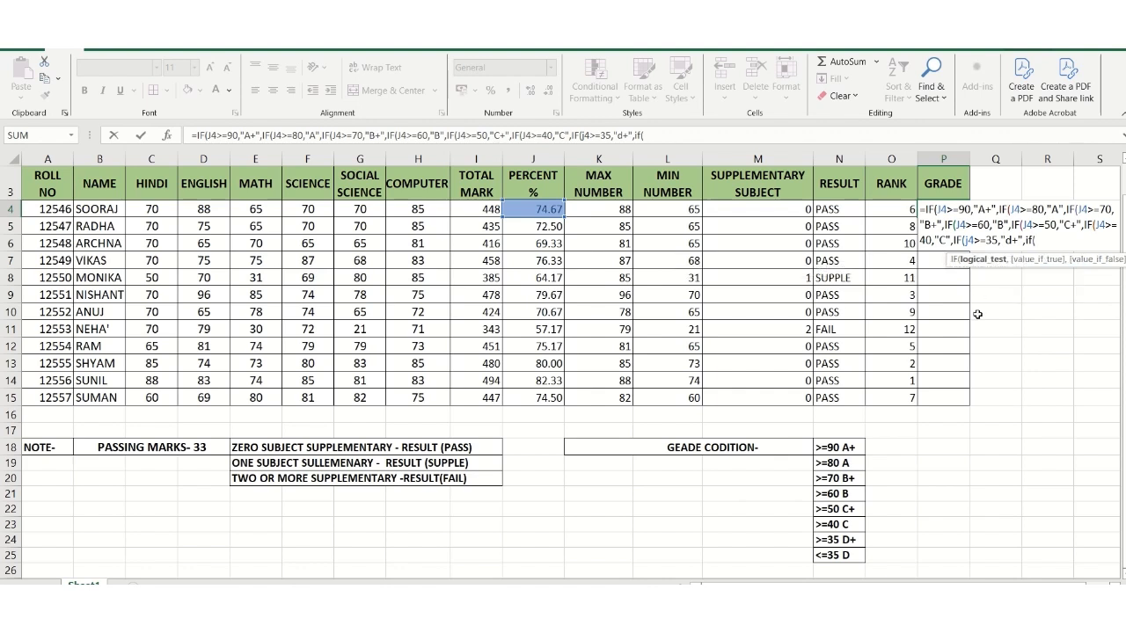
{"action": "type", "text": "j4"}
{"action": "type", "text": "<"}
{"action": "type", "text": "=365"}
{"action": "key", "text": "BackSpace"}
{"action": "key", "text": "BackSpace"}
{"action": "type", "text": "5,\""}
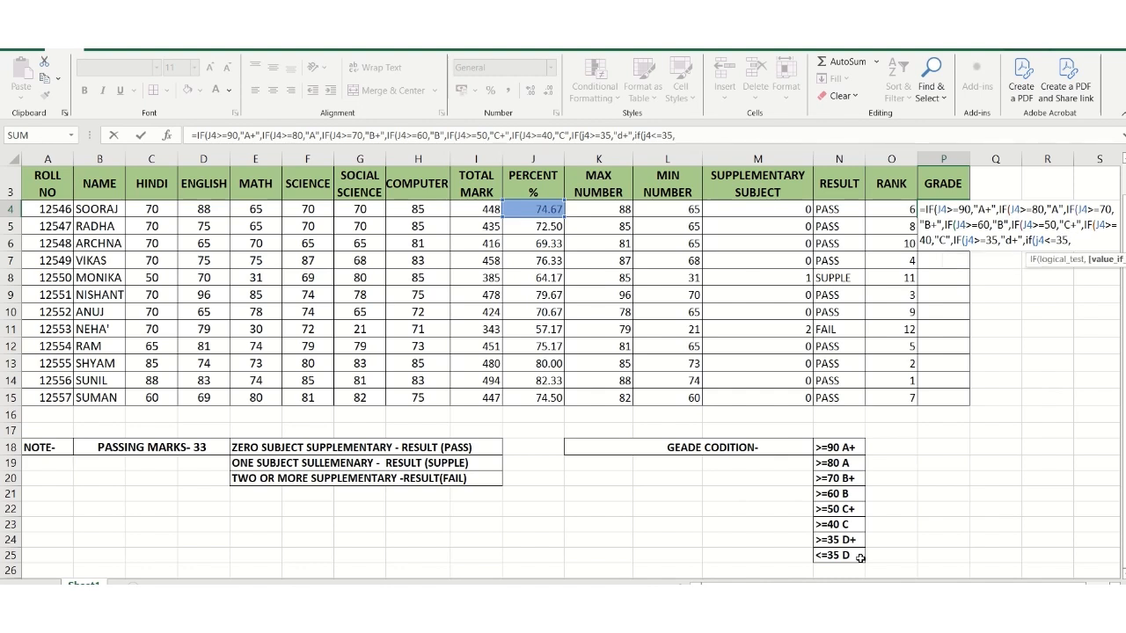
{"action": "type", "text": "d"}
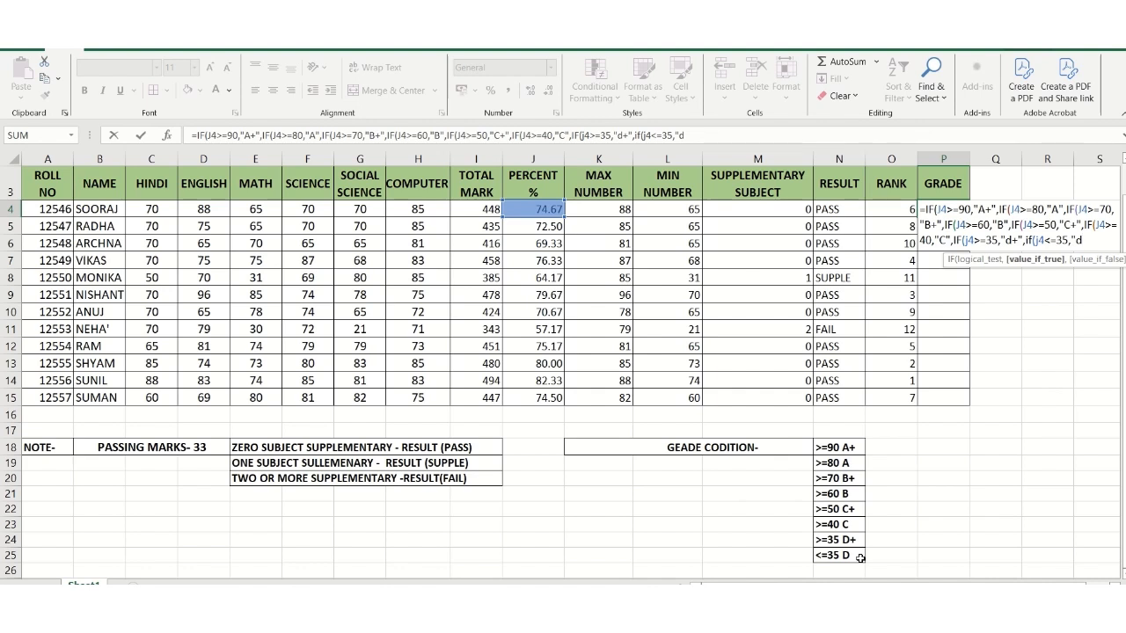
{"action": "key", "text": "BackSpace"}
{"action": "type", "text": "D\"))))"}
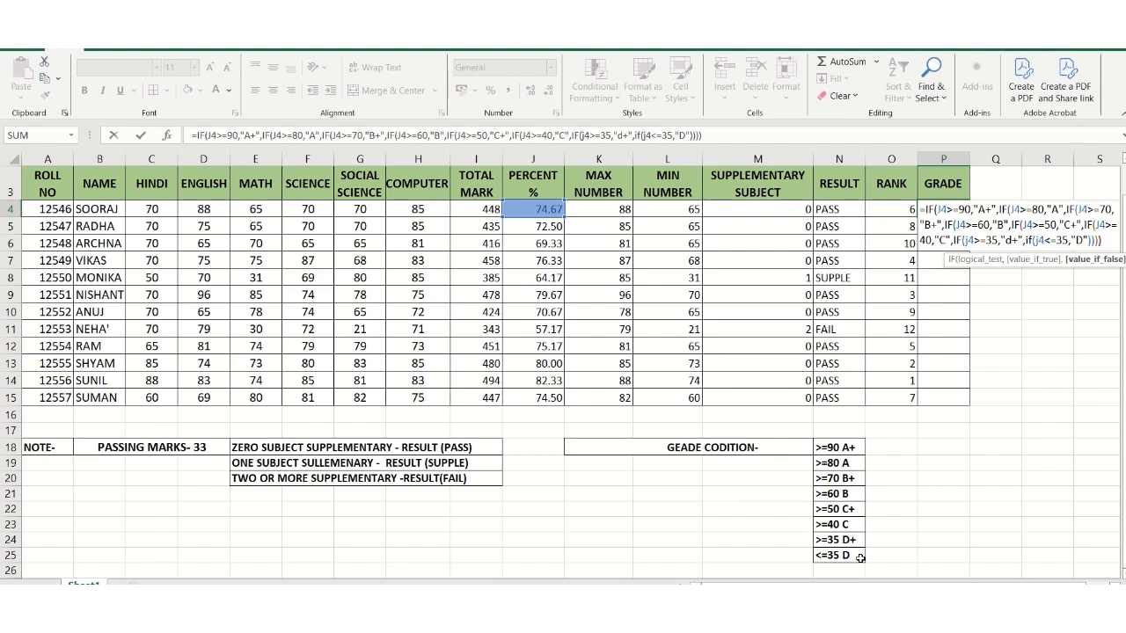
{"action": "type", "text": "))))"}
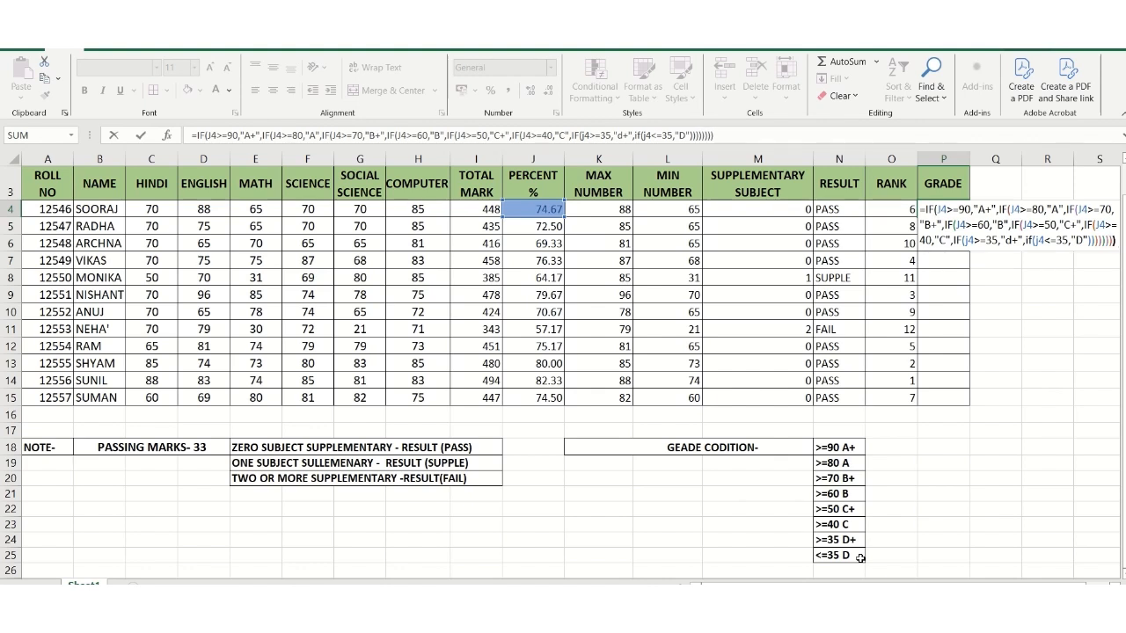
{"action": "key", "text": "Return"}
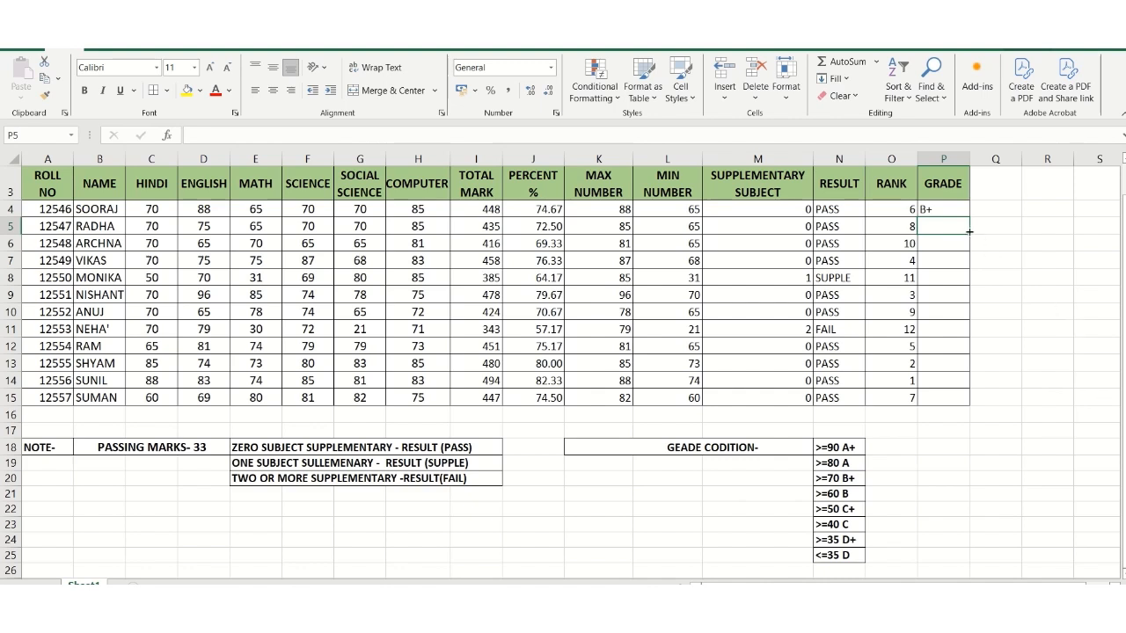
Fill the P4 grade formula down through P15 for all students
{"action": "left_click", "coordinate": [952, 205]}
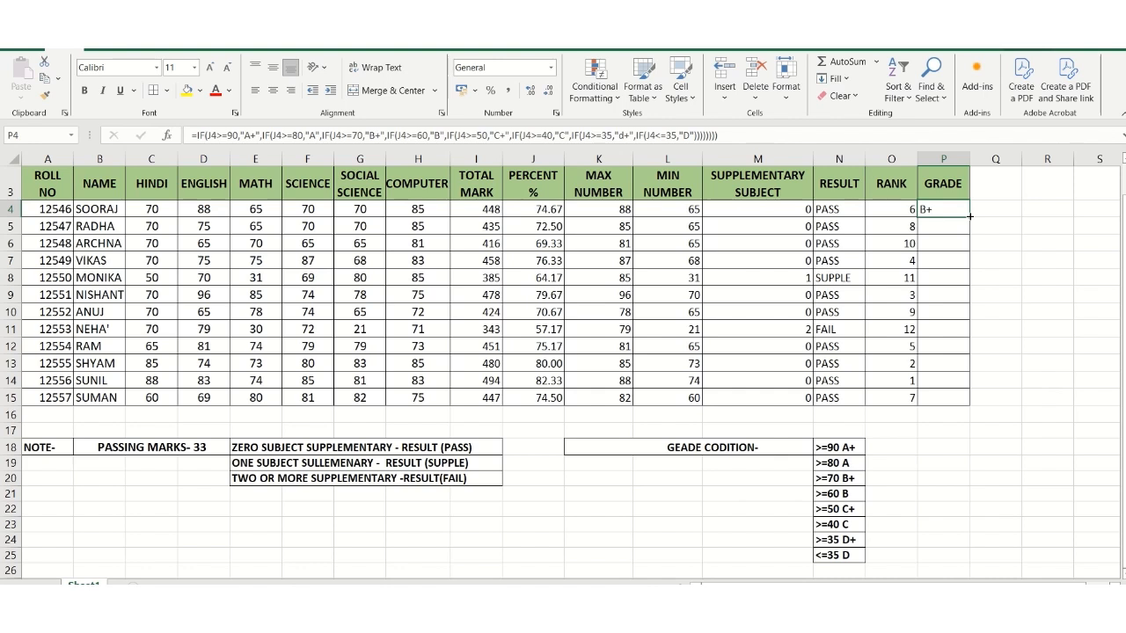
{"action": "left_click_drag", "start_coordinate": [970, 215], "coordinate": [970, 403]}
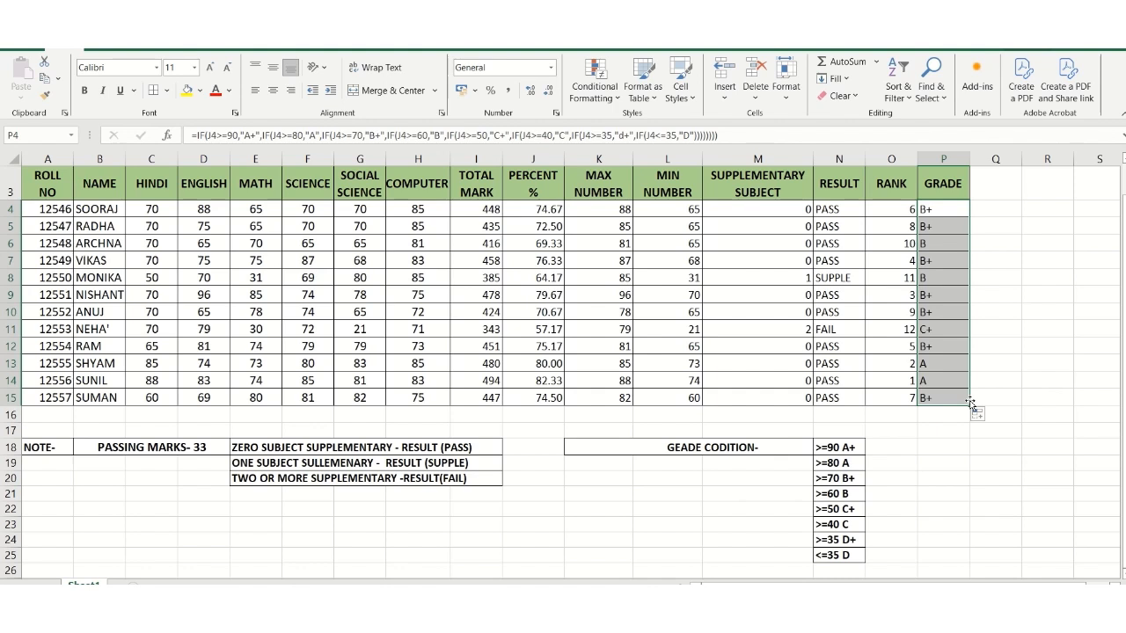
{"action": "left_click", "coordinate": [957, 509]}
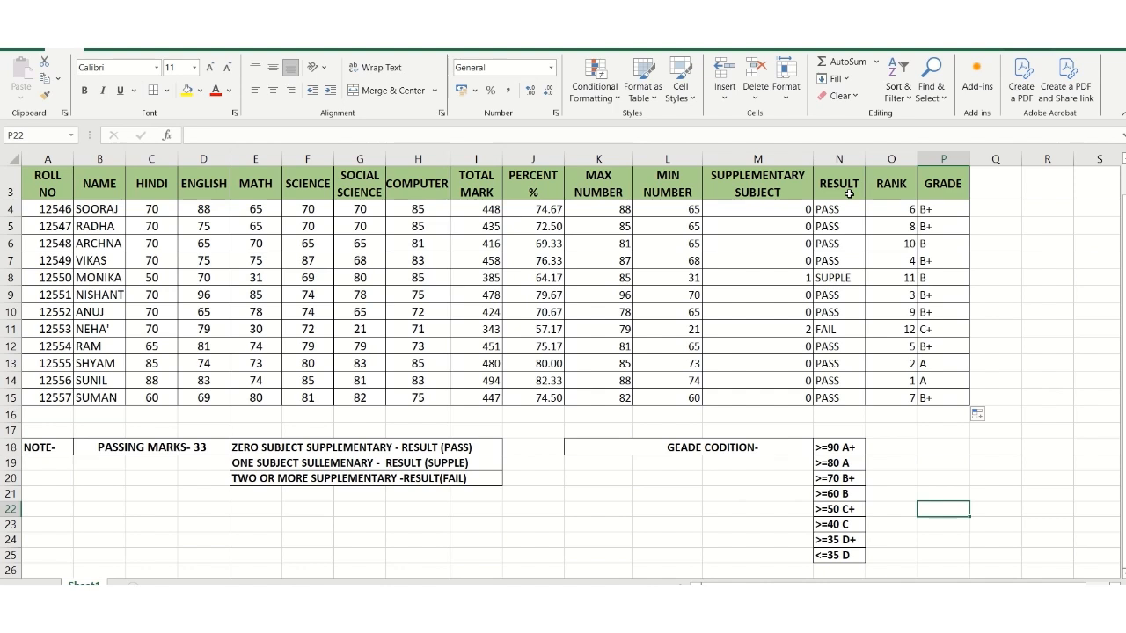
Add a text-contains highlight rule to results N4:N15 that formats "PASS" with Green Fill with Dark Green Text
{"action": "left_click_drag", "start_coordinate": [840, 211], "coordinate": [843, 321]}
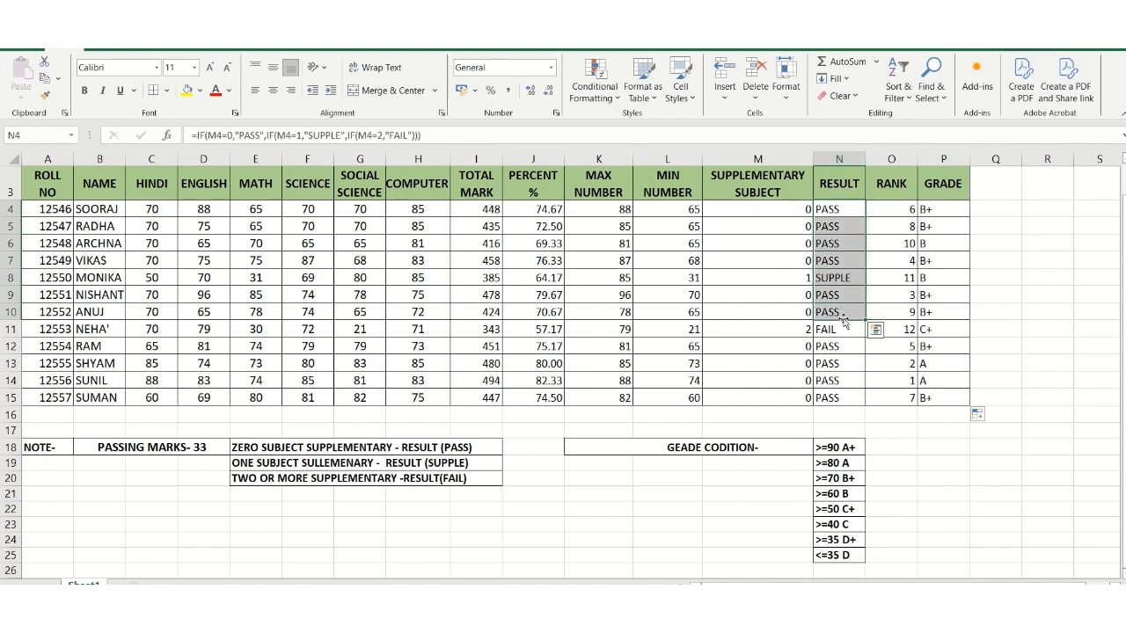
{"action": "key", "text": "shift+Down"}
{"action": "key", "text": "shift+Down"}
{"action": "key", "text": "shift+Down"}
{"action": "key", "text": "shift+Down"}
{"action": "key", "text": "shift+Down"}
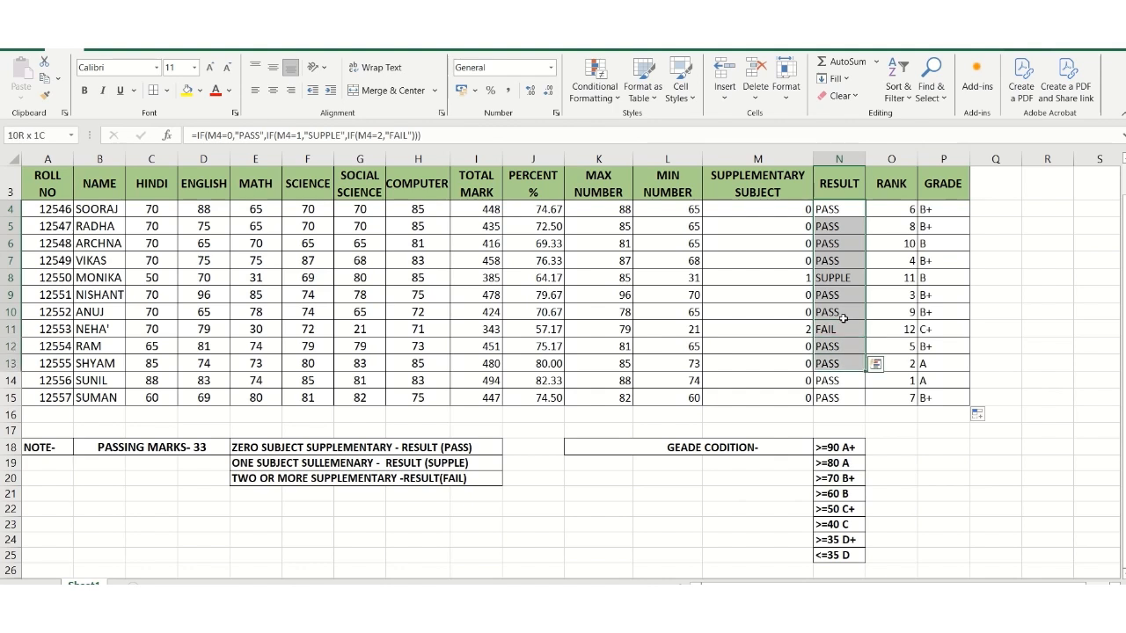
{"action": "key", "text": "ctrl+v"}
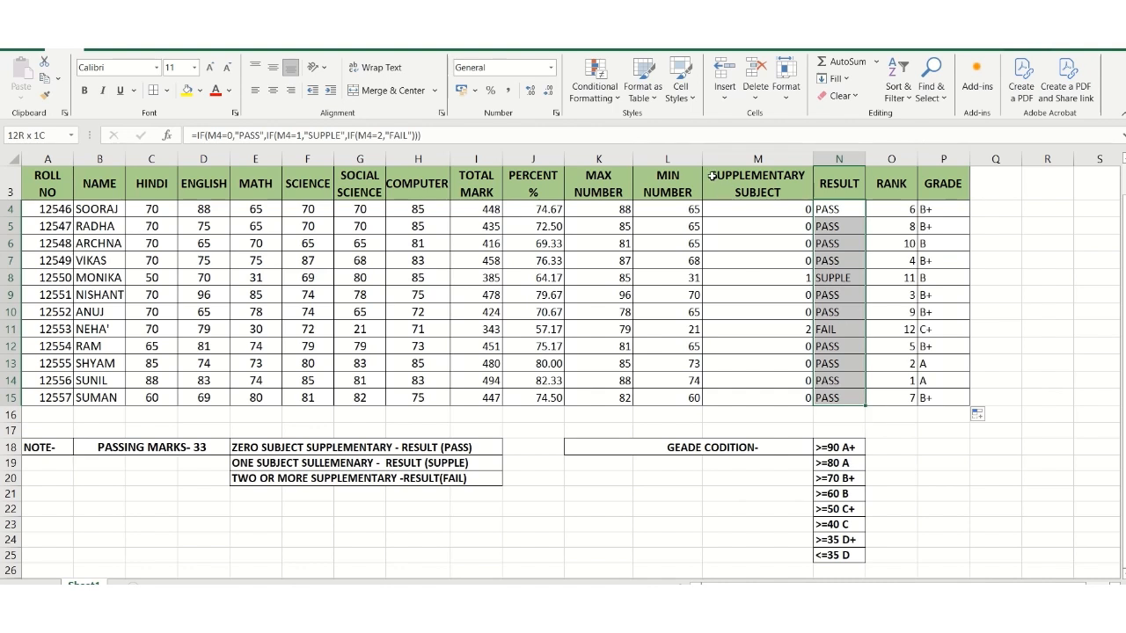
{"action": "left_click", "coordinate": [610, 98]}
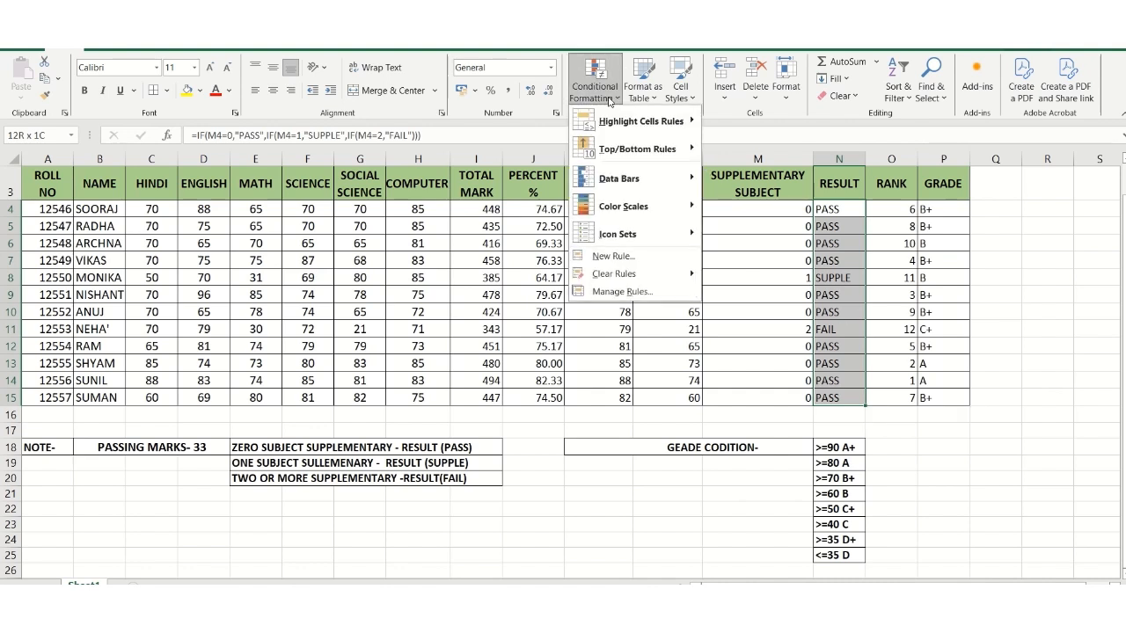
{"action": "mouse_move", "coordinate": [626, 176]}
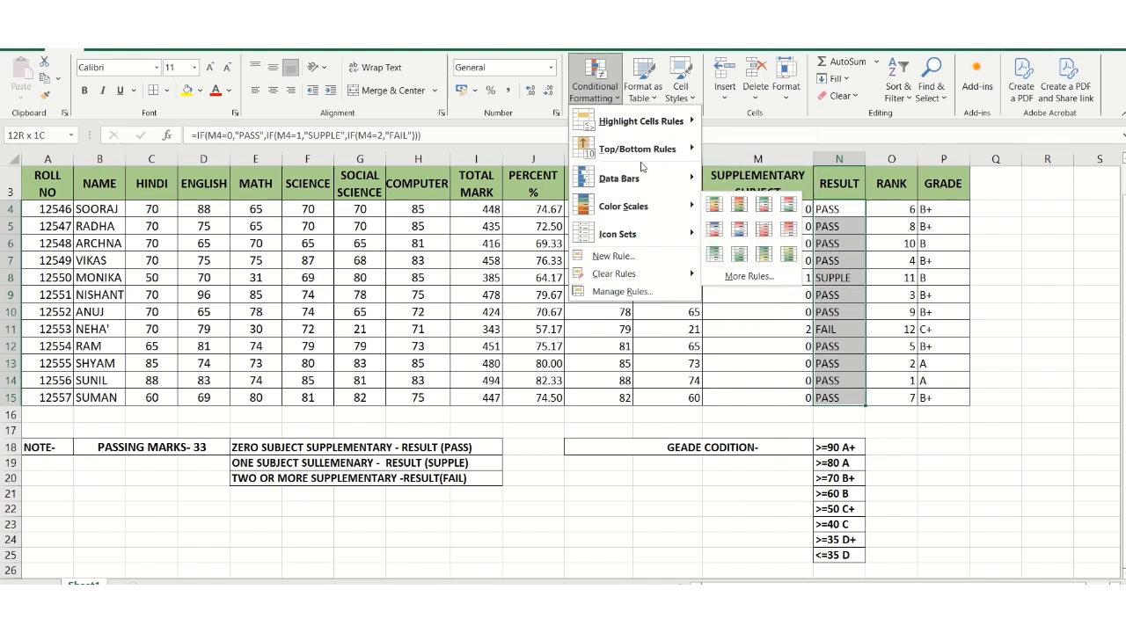
{"action": "mouse_move", "coordinate": [634, 120]}
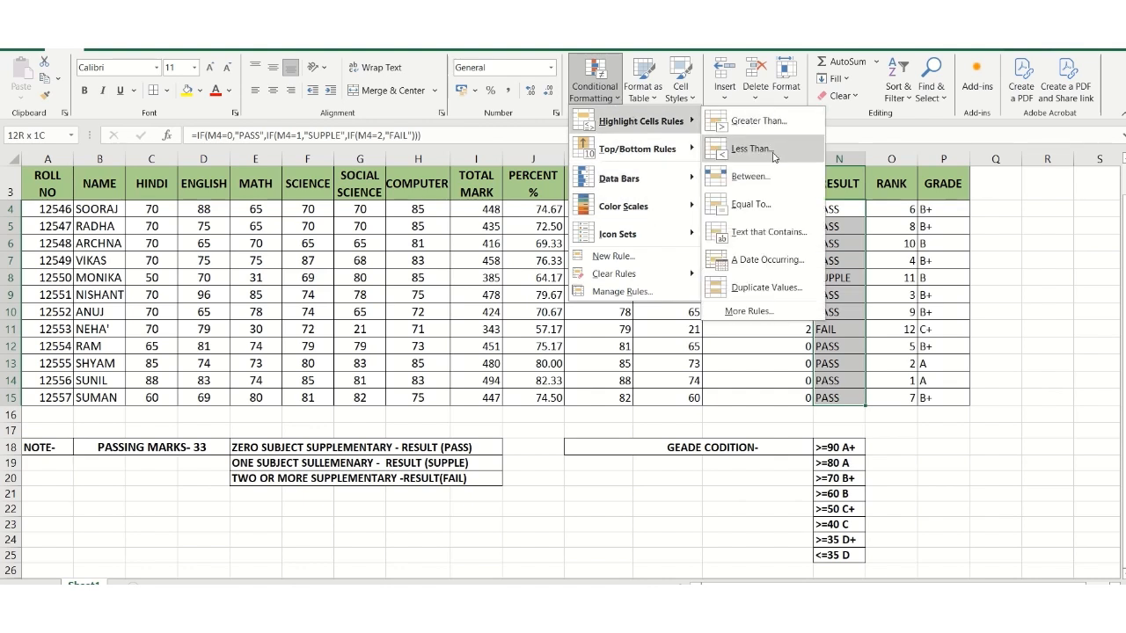
{"action": "left_click", "coordinate": [771, 234]}
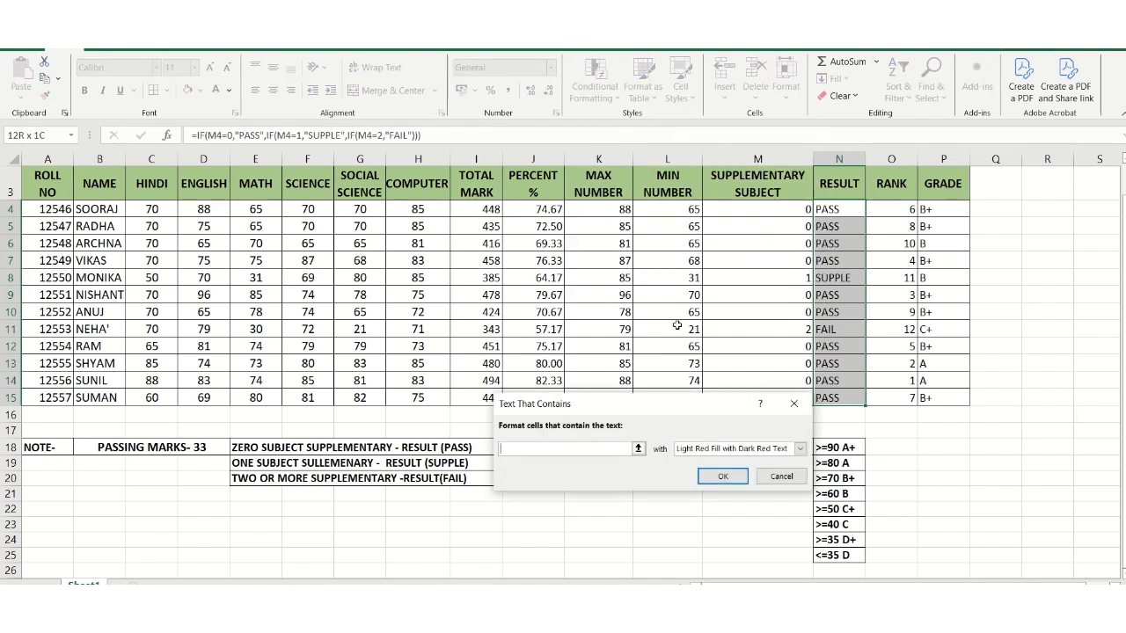
{"action": "type", "text": "PASS"}
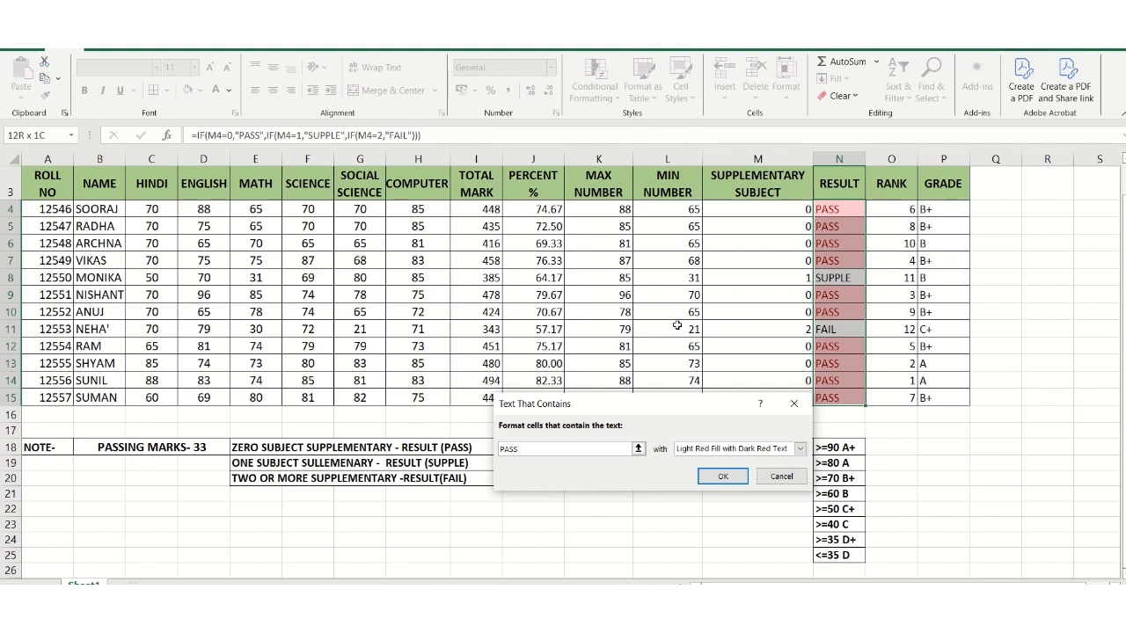
{"action": "left_click", "coordinate": [800, 449]}
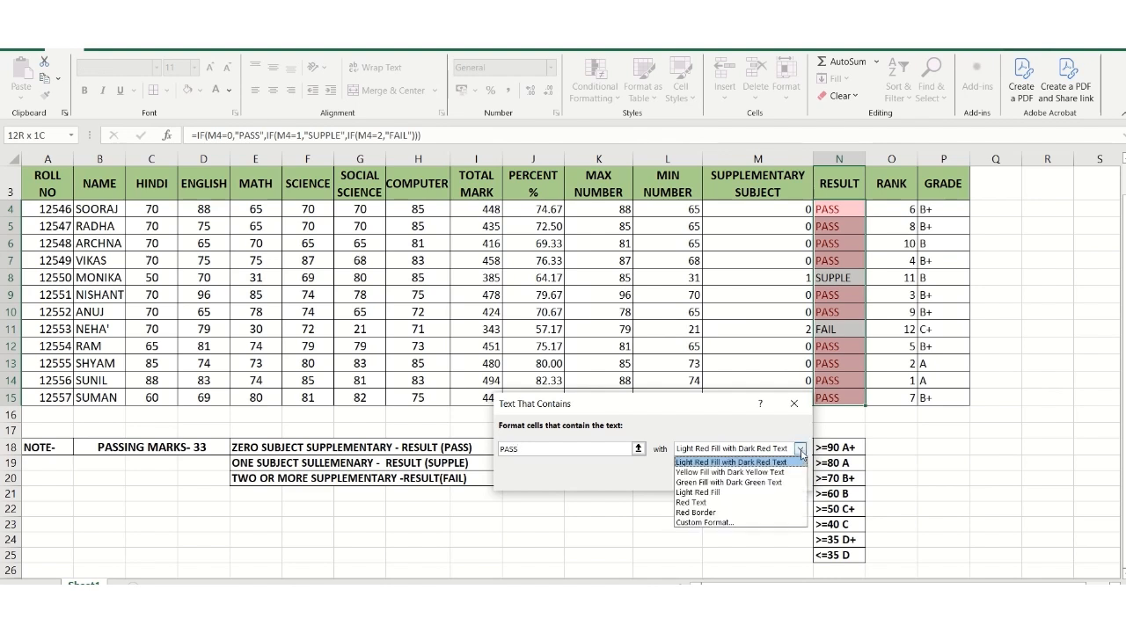
{"action": "left_click", "coordinate": [779, 483]}
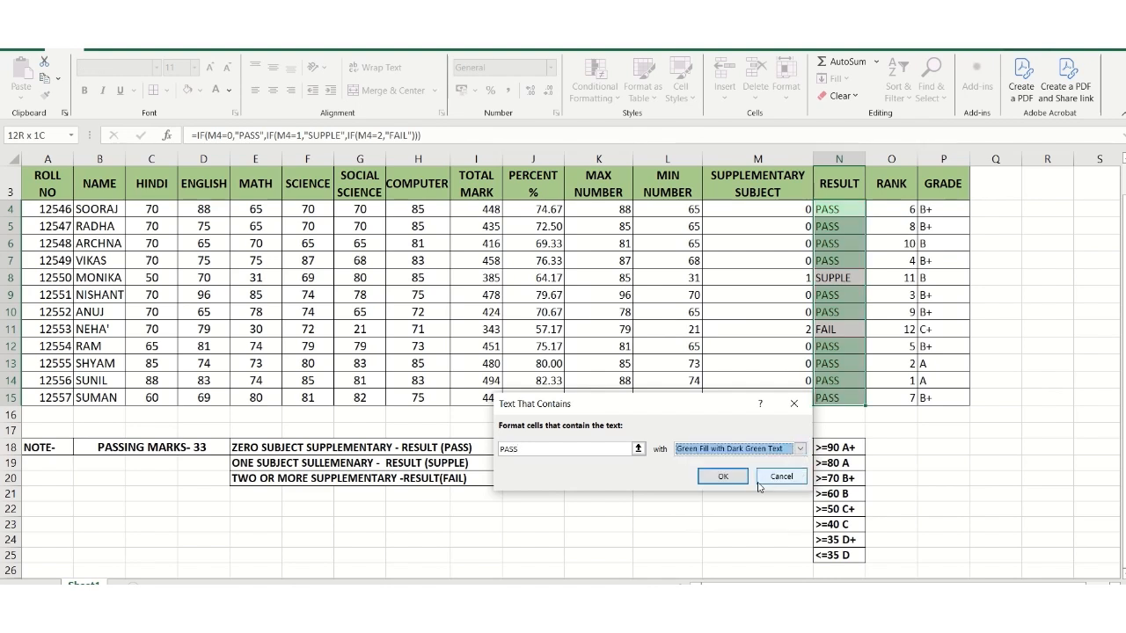
{"action": "left_click", "coordinate": [728, 477]}
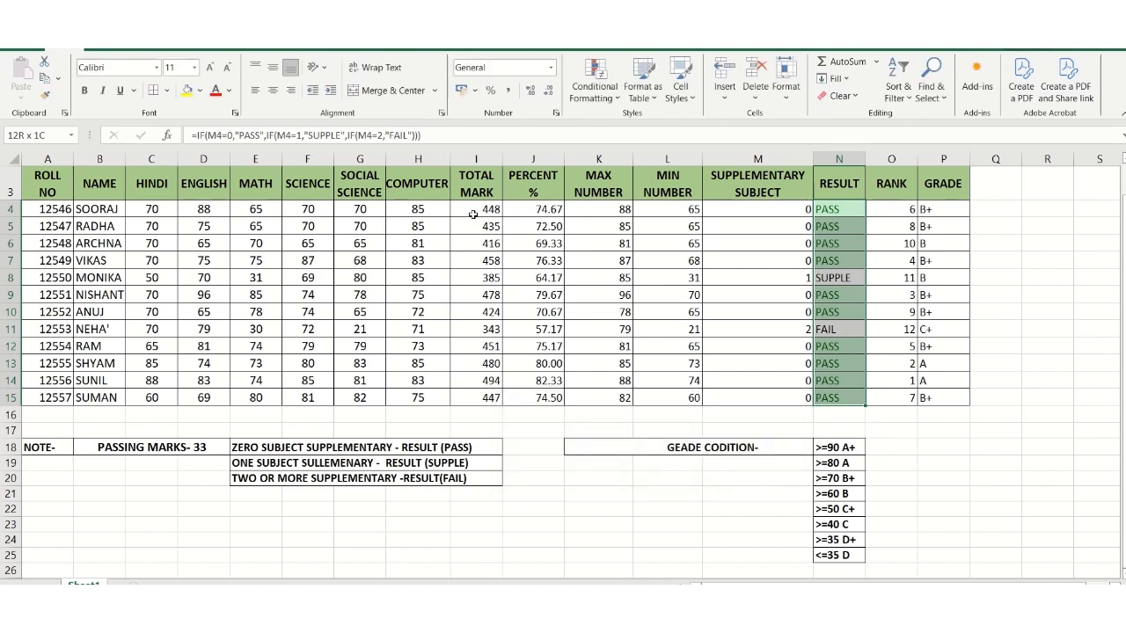
Add a text-contains highlight rule to results N4:N15 that formats "FAIL" with Light Red Fill with Dark Red Text
{"action": "left_click", "coordinate": [595, 84]}
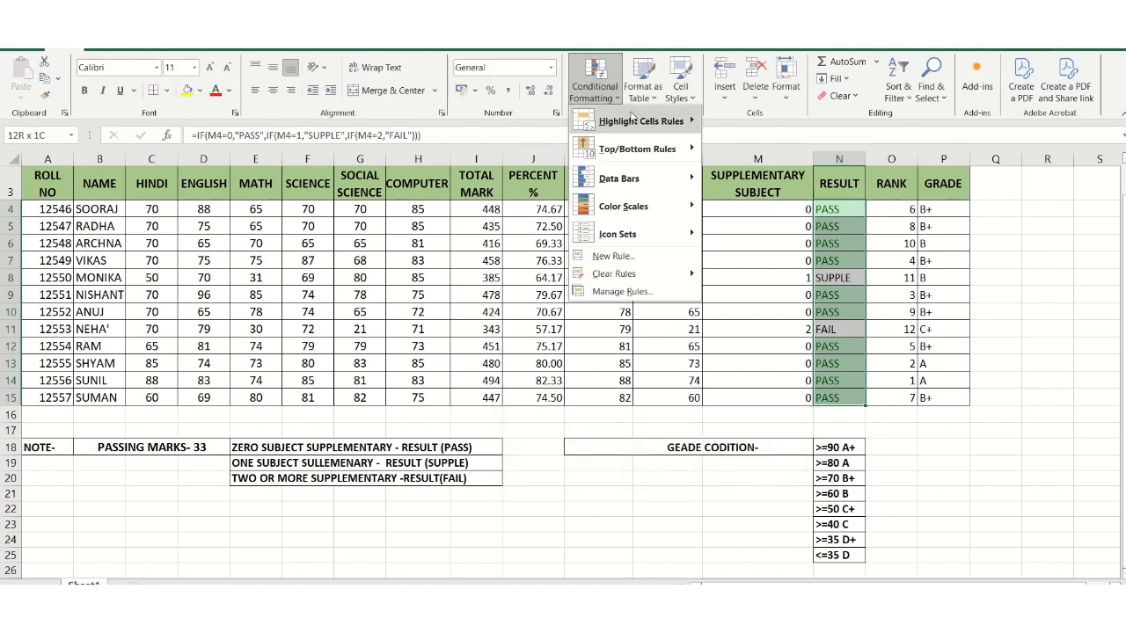
{"action": "mouse_move", "coordinate": [638, 119]}
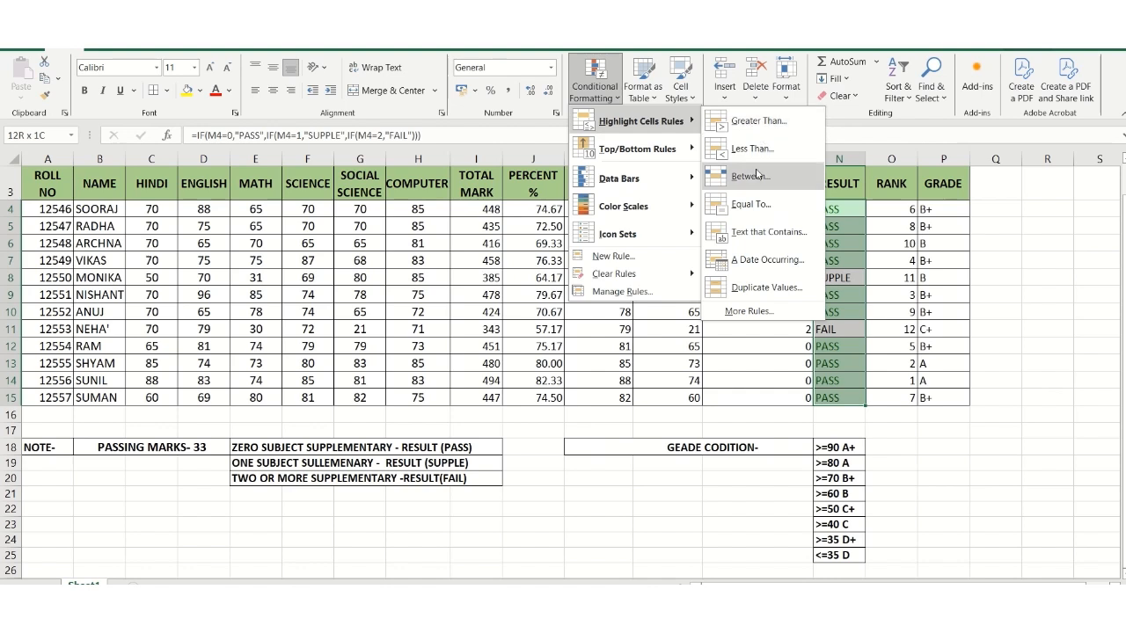
{"action": "left_click", "coordinate": [756, 231]}
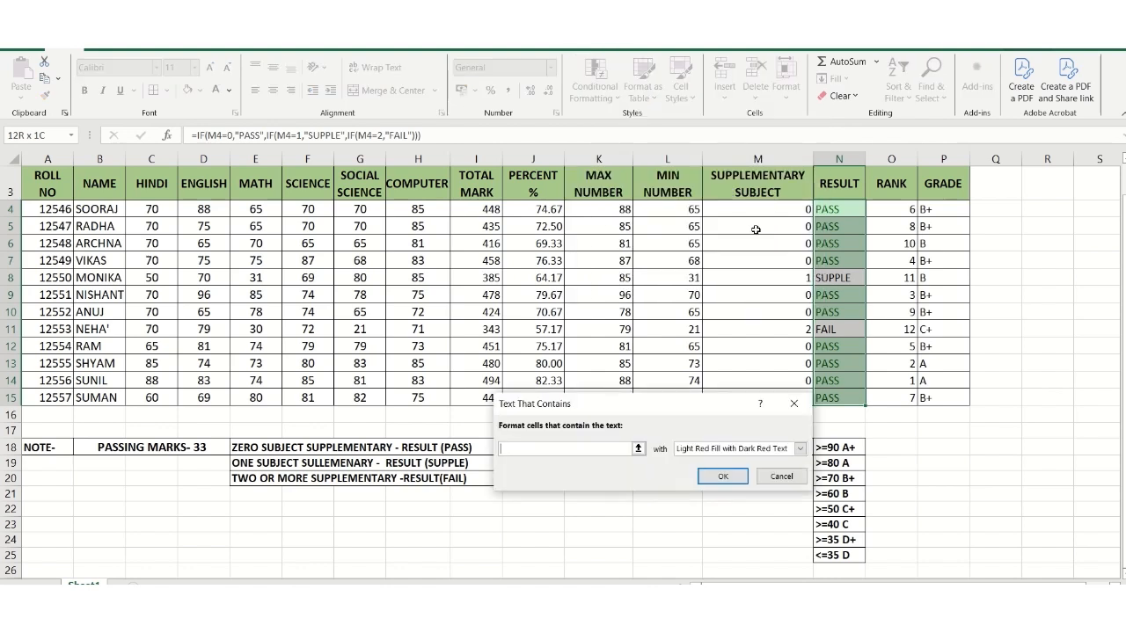
{"action": "type", "text": "FAIL"}
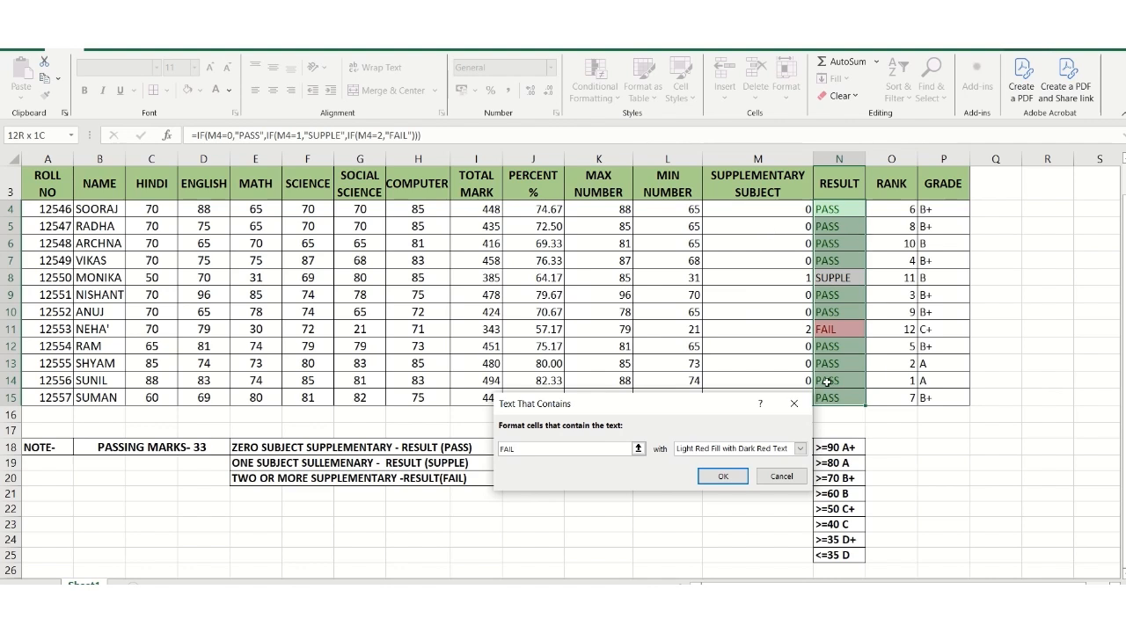
{"action": "left_click", "coordinate": [723, 478]}
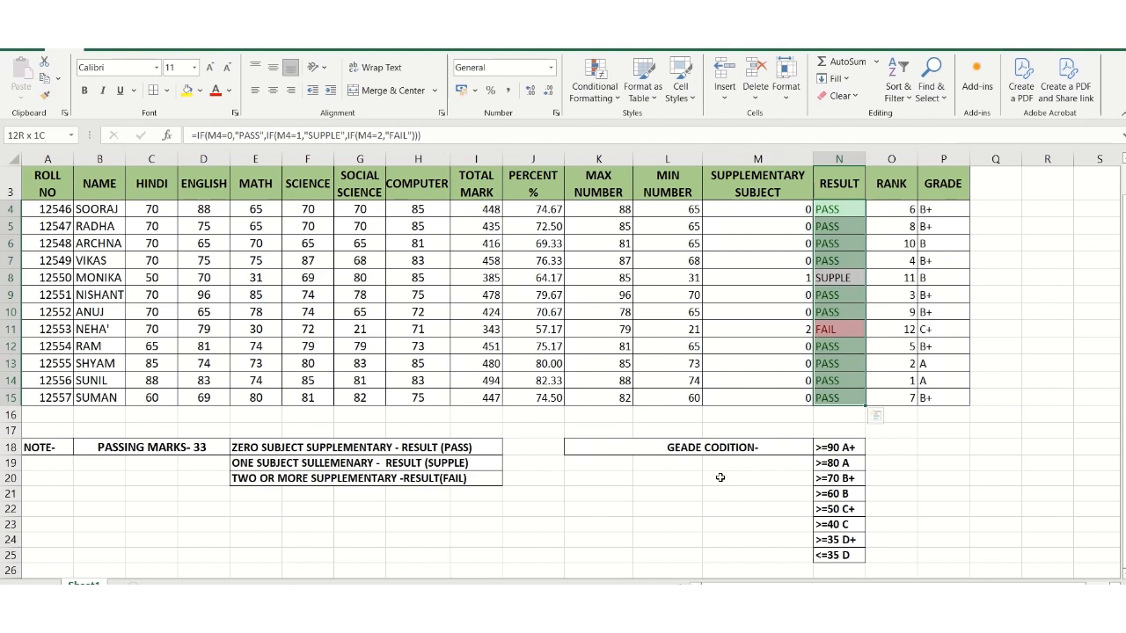
Add a text-contains highlight rule to results N4:N15 that formats "SUPPLE" with Yellow Fill with Dark Yellow Text
{"action": "left_click", "coordinate": [602, 88]}
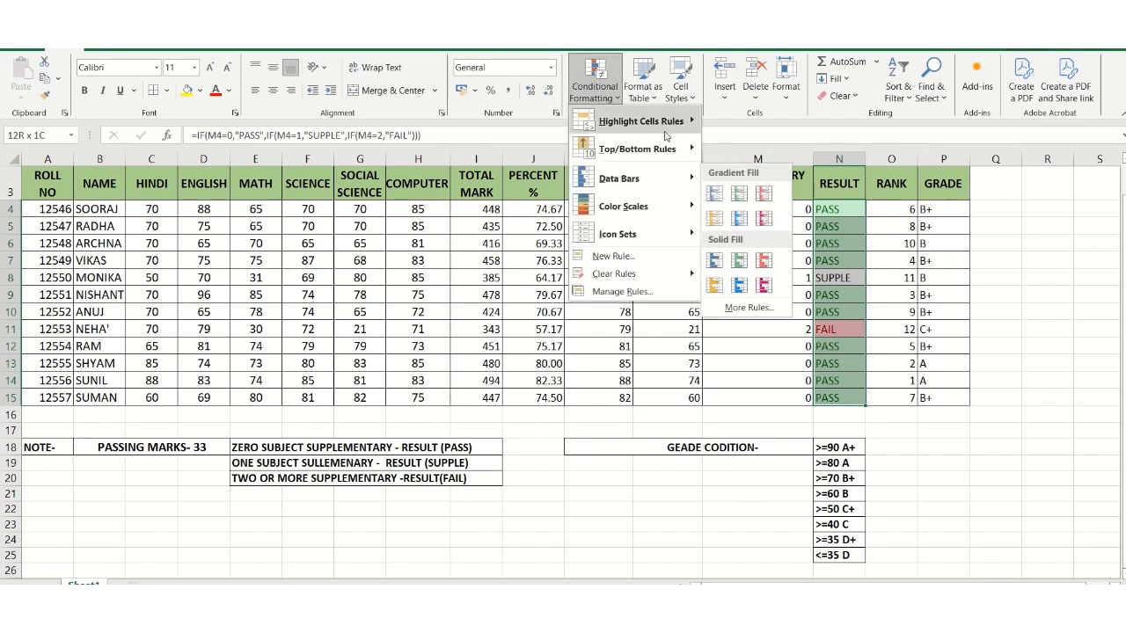
{"action": "mouse_move", "coordinate": [666, 136]}
{"action": "left_click", "coordinate": [774, 232]}
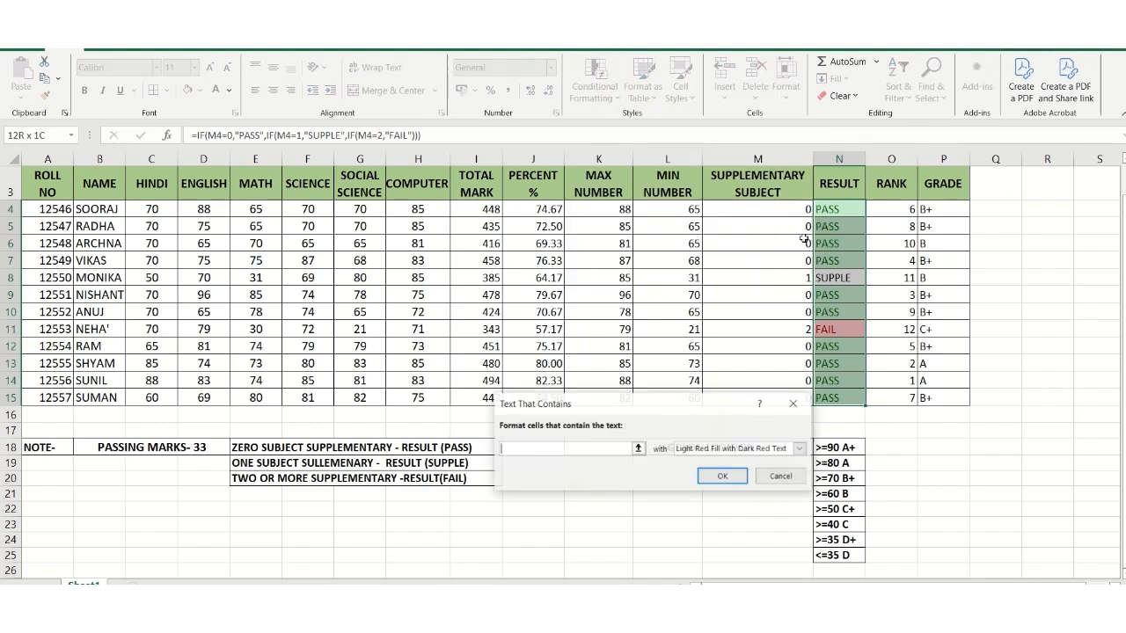
{"action": "type", "text": "SUPPLE"}
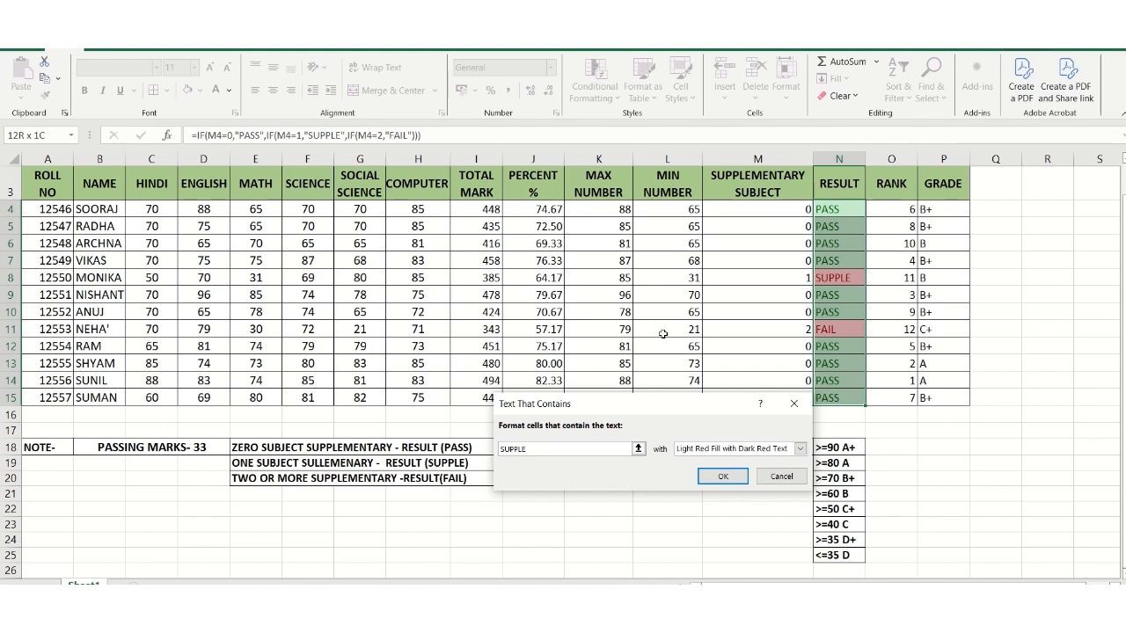
{"action": "left_click", "coordinate": [800, 448]}
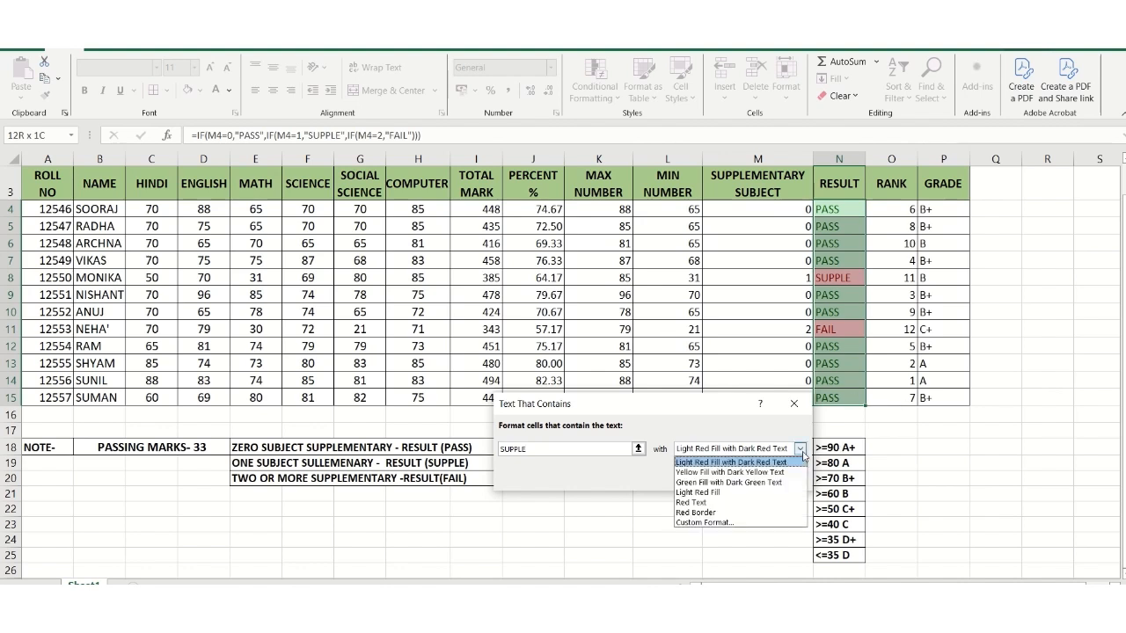
{"action": "left_click", "coordinate": [758, 472]}
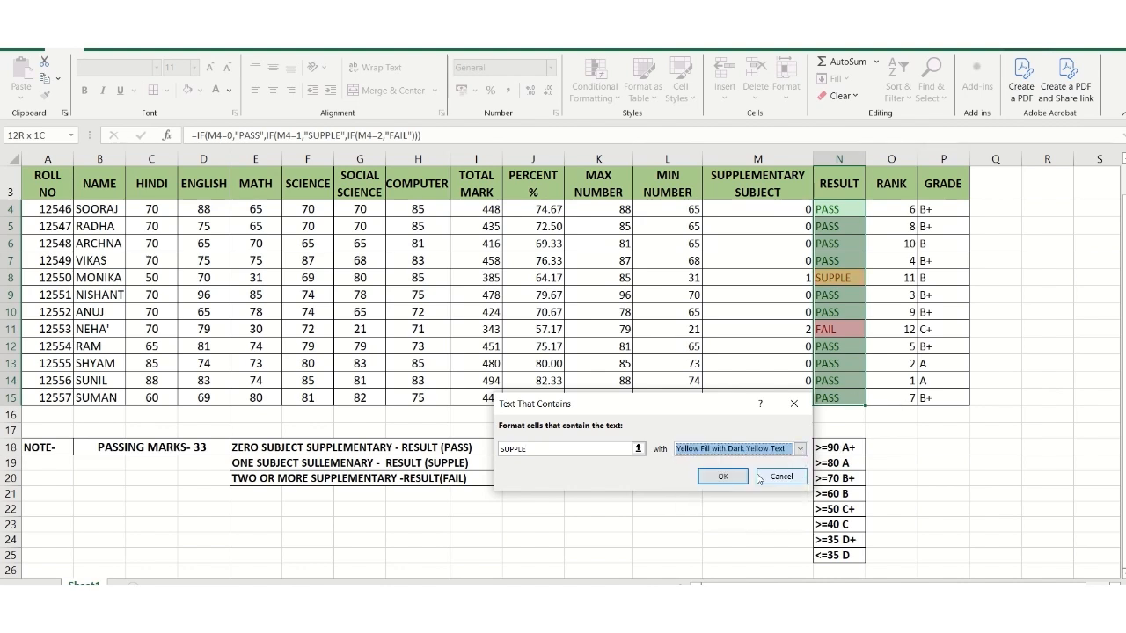
{"action": "left_click", "coordinate": [726, 476]}
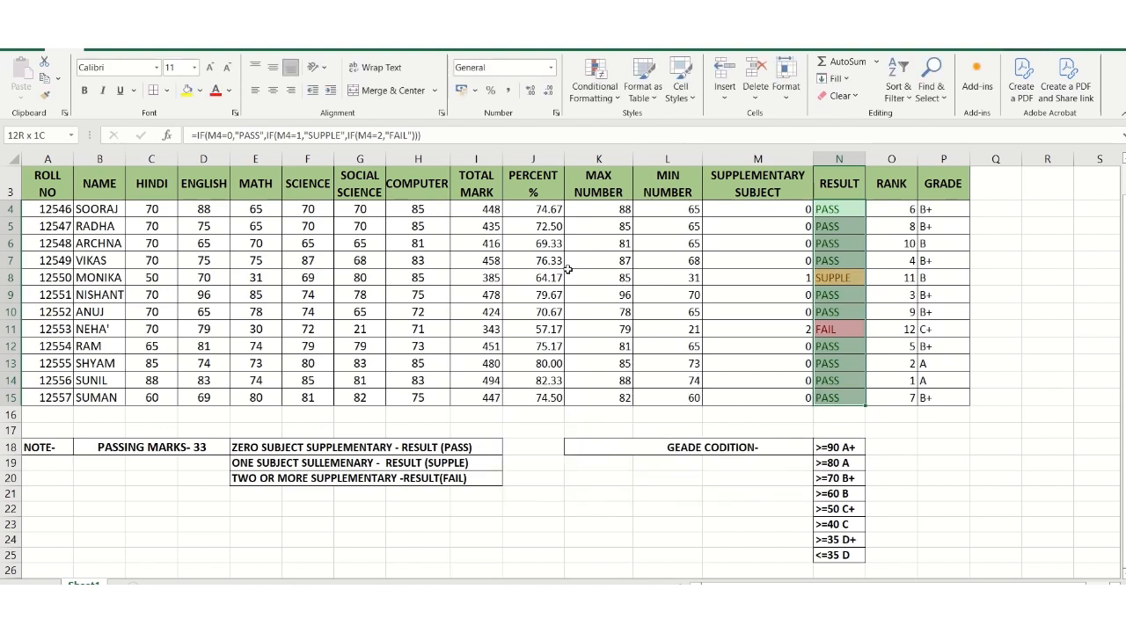
Apply orange gradient-fill data bars to the percentages in J4:J15 and deselect the range
{"action": "left_click_drag", "start_coordinate": [525, 207], "coordinate": [535, 398]}
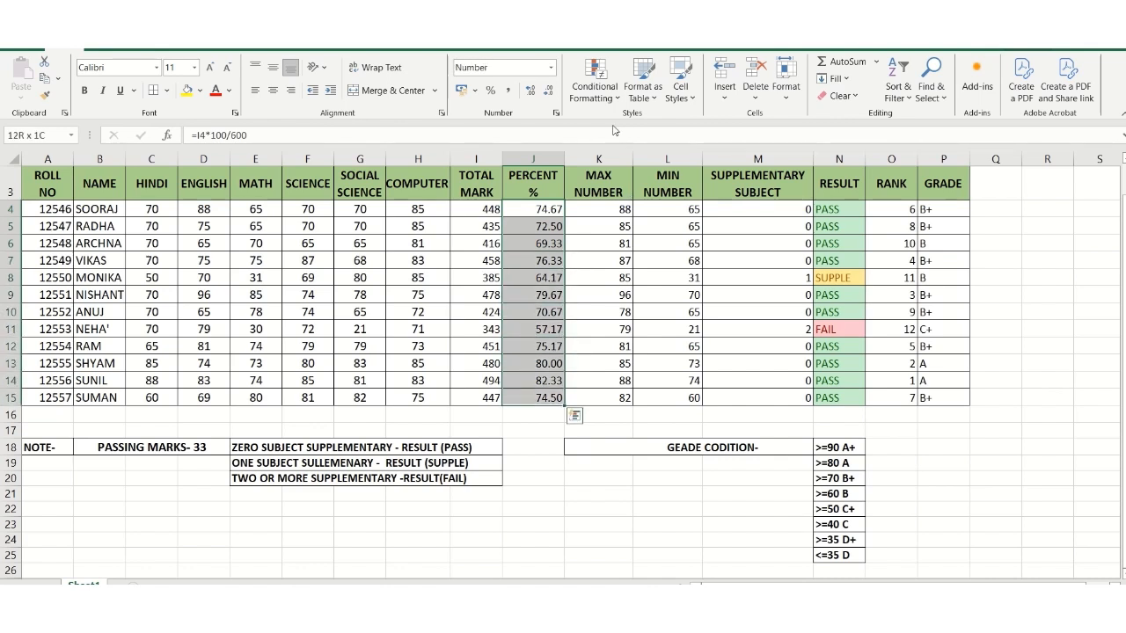
{"action": "left_click", "coordinate": [598, 104]}
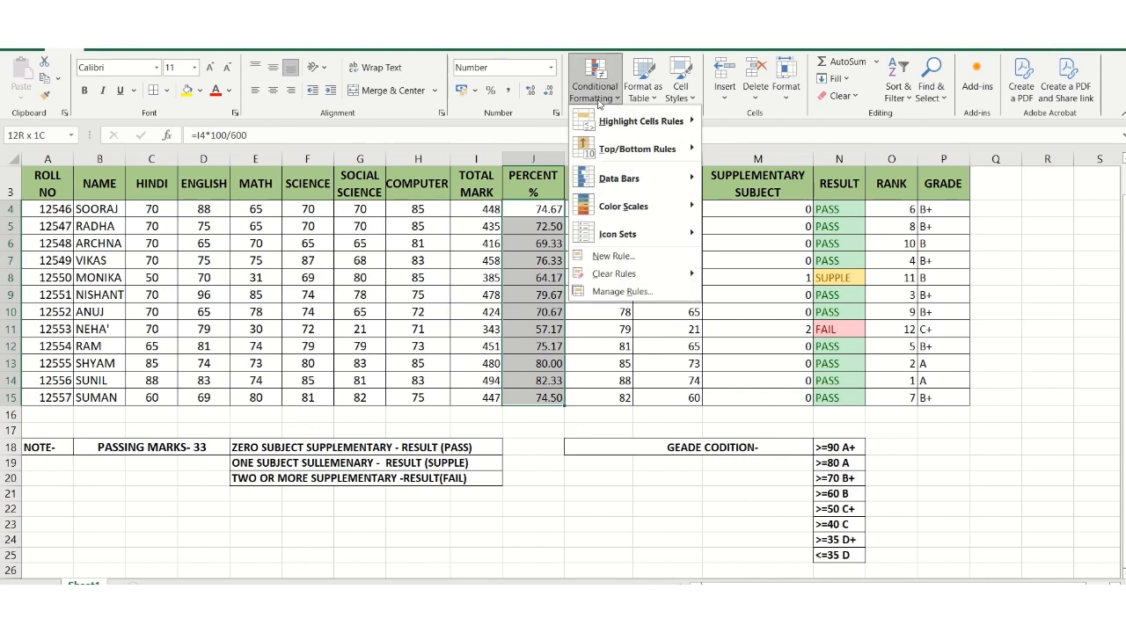
{"action": "mouse_move", "coordinate": [666, 185]}
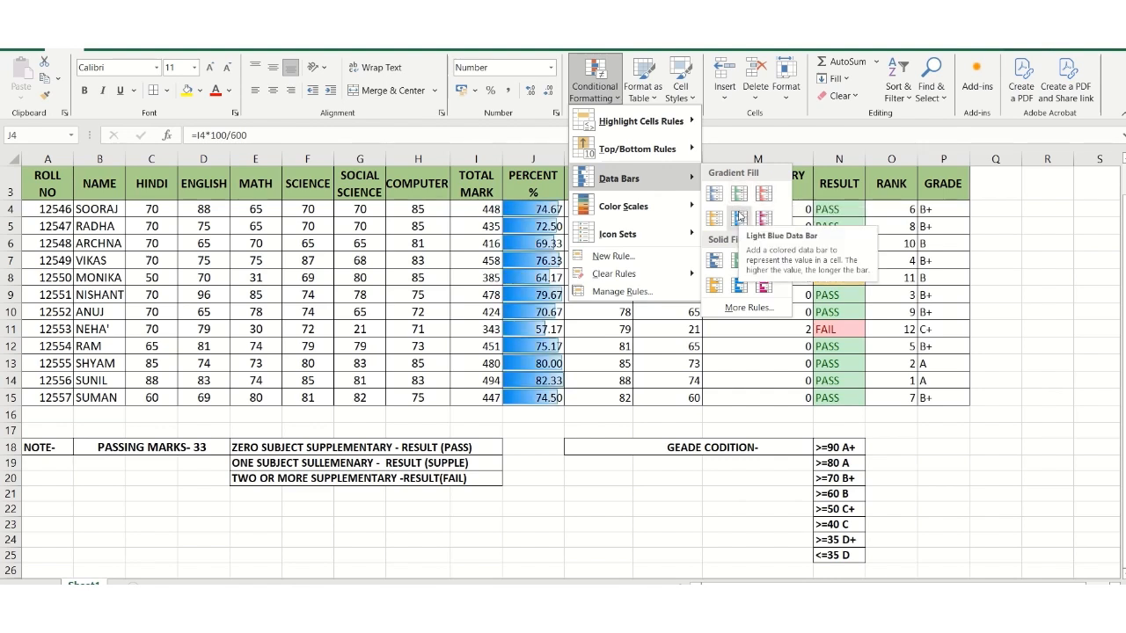
{"action": "left_click", "coordinate": [714, 218]}
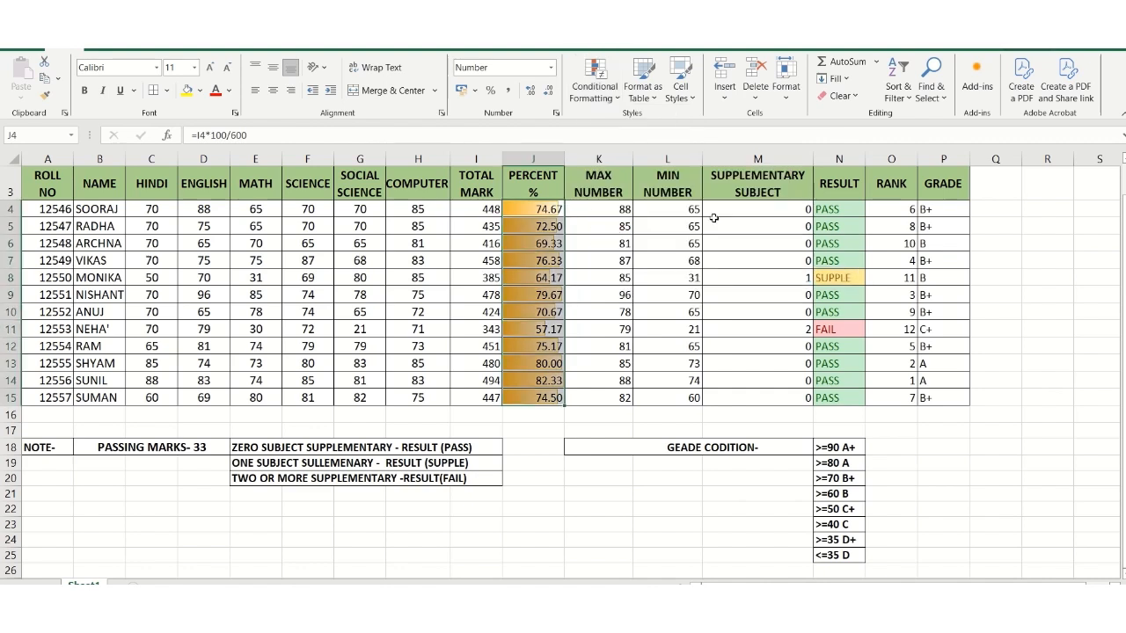
{"action": "left_click", "coordinate": [557, 527]}
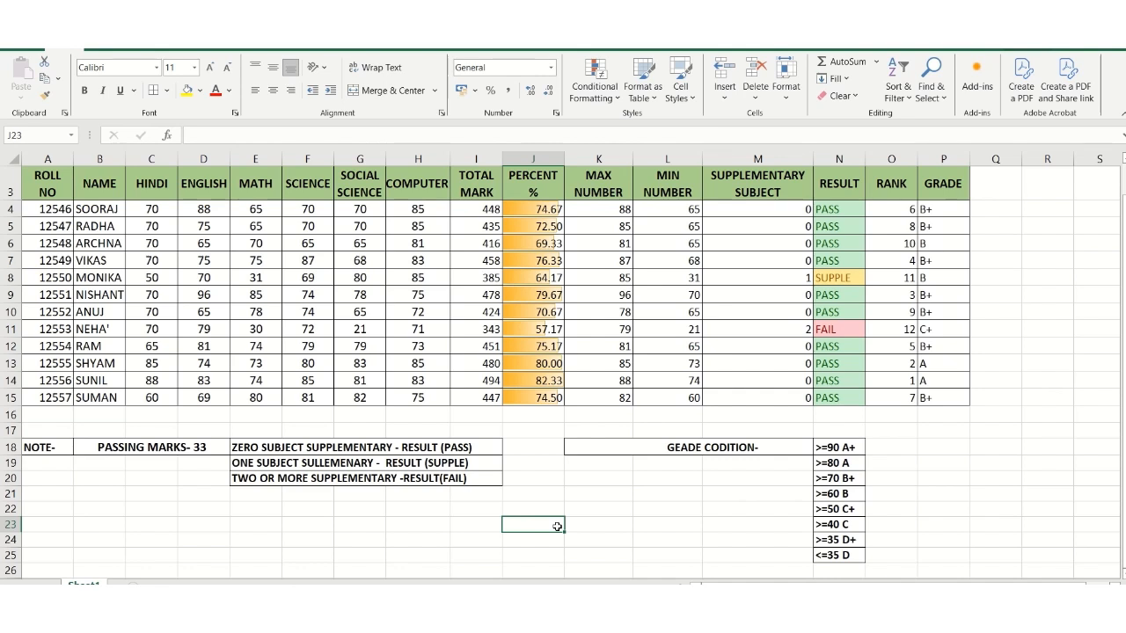
{"action": "mouse_move", "coordinate": [517, 35]}
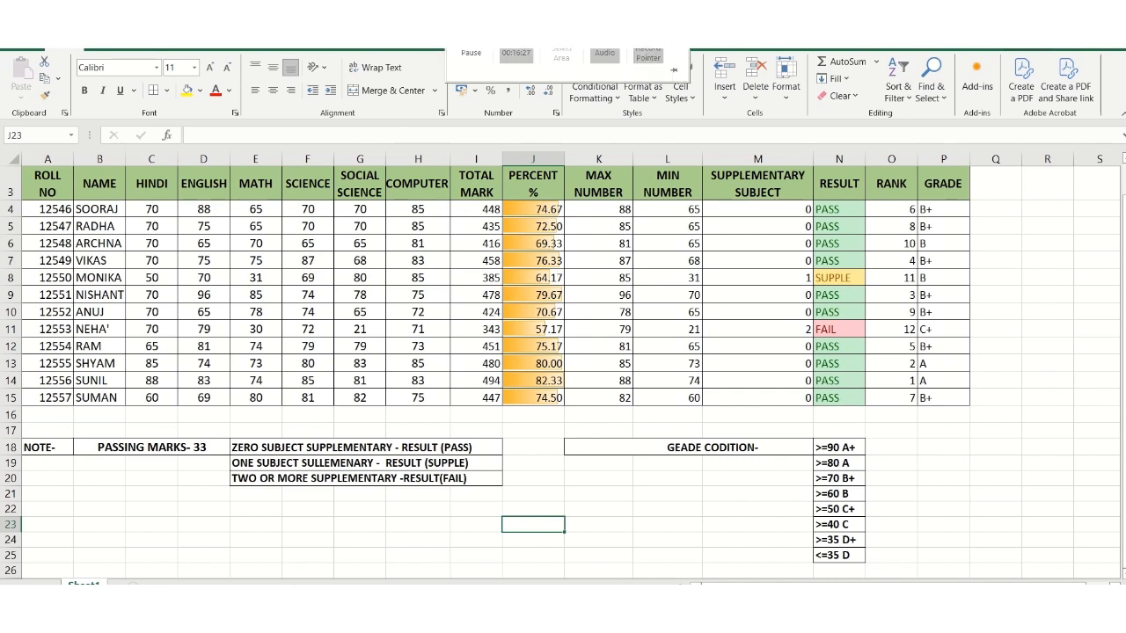